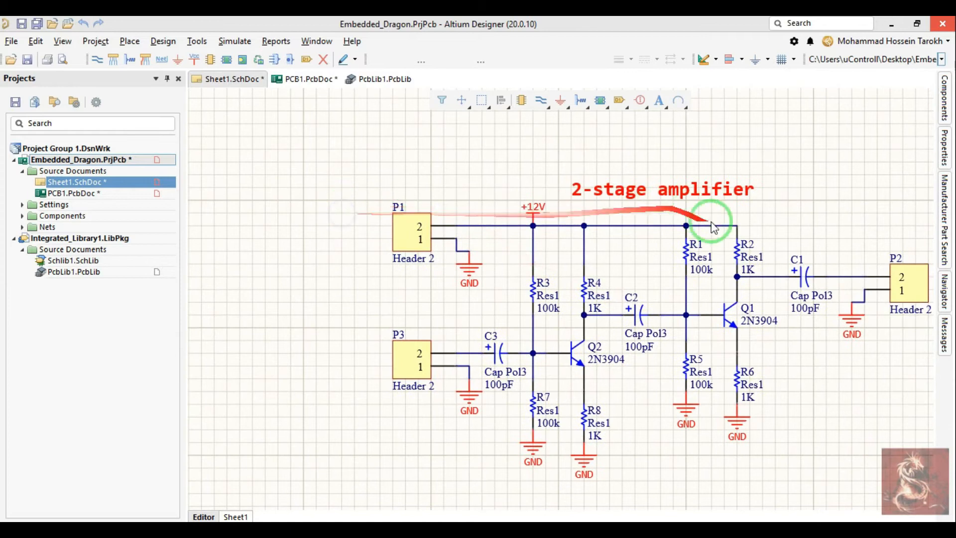
Step: Move the GND symbol off header P2's pin 1 wire to below the header and try placing it back on the wire end
{"action": "scroll", "coordinate": [737, 277], "scroll_direction": "up", "scroll_amount": 3, "text": "ctrl"}
{"action": "scroll", "coordinate": [737, 282], "scroll_direction": "up", "scroll_amount": 1, "text": "ctrl"}
{"action": "mouse_move", "coordinate": [602, 313]}
{"action": "left_mouse_down"}
{"action": "mouse_move", "coordinate": [688, 316]}
{"action": "mouse_move", "coordinate": [604, 310]}
{"action": "left_mouse_up"}
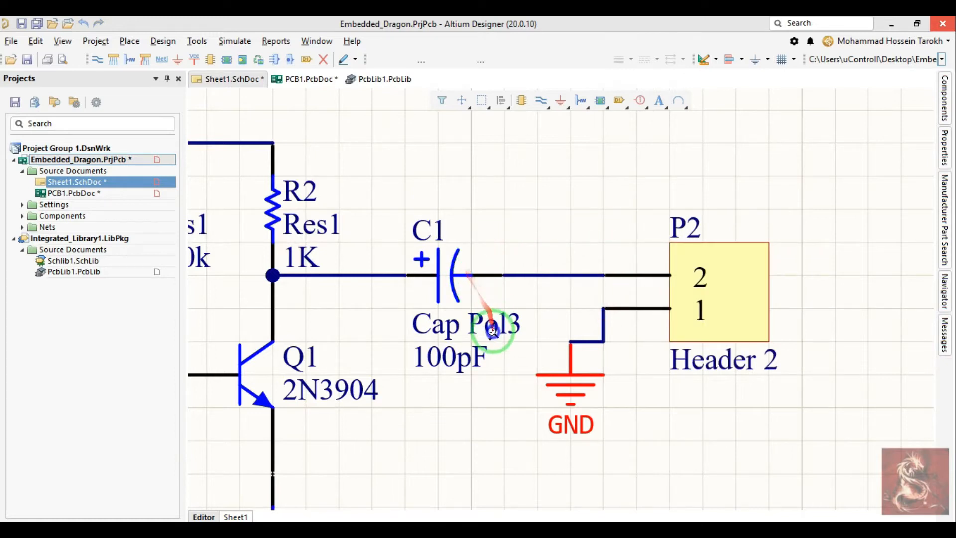
{"action": "scroll", "coordinate": [506, 309], "scroll_direction": "down", "scroll_amount": 1, "text": "ctrl"}
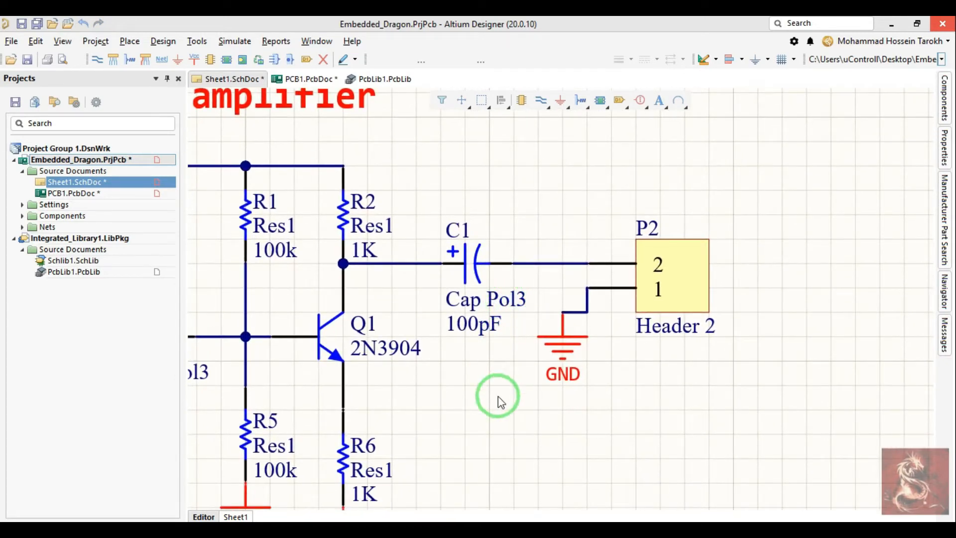
{"action": "mouse_move", "coordinate": [567, 316]}
{"action": "left_mouse_down"}
{"action": "mouse_move", "coordinate": [569, 347]}
{"action": "mouse_move", "coordinate": [581, 347]}
{"action": "mouse_move", "coordinate": [561, 341]}
{"action": "mouse_move", "coordinate": [578, 343]}
{"action": "mouse_move", "coordinate": [565, 340]}
{"action": "mouse_move", "coordinate": [573, 338]}
{"action": "mouse_move", "coordinate": [562, 319]}
{"action": "left_mouse_up"}
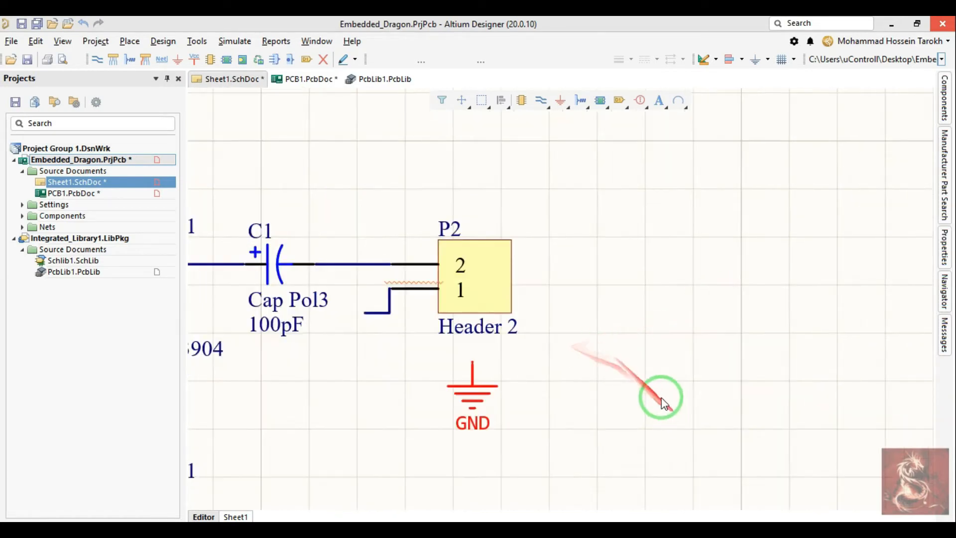
{"action": "left_click_drag", "start_coordinate": [474, 364], "coordinate": [364, 316]}
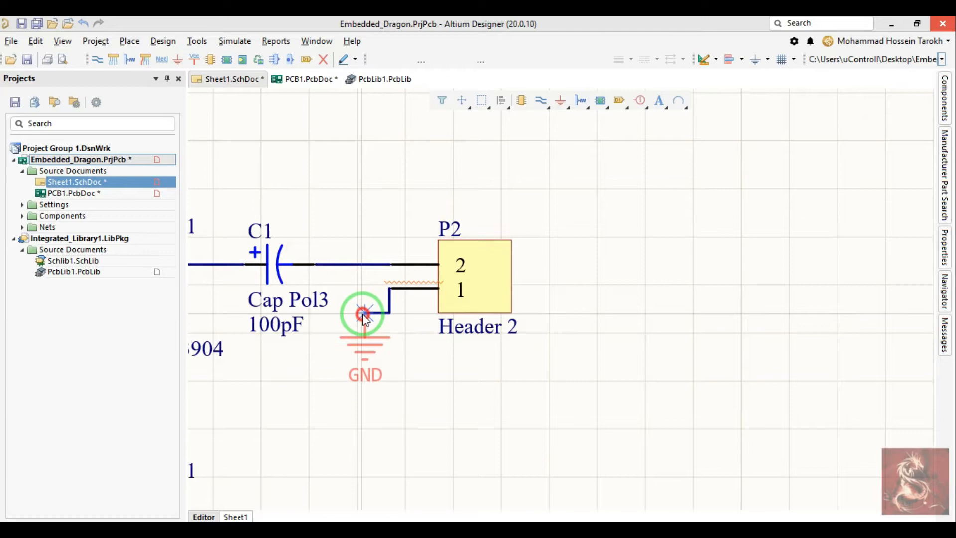
{"action": "right_click", "coordinate": [364, 315]}
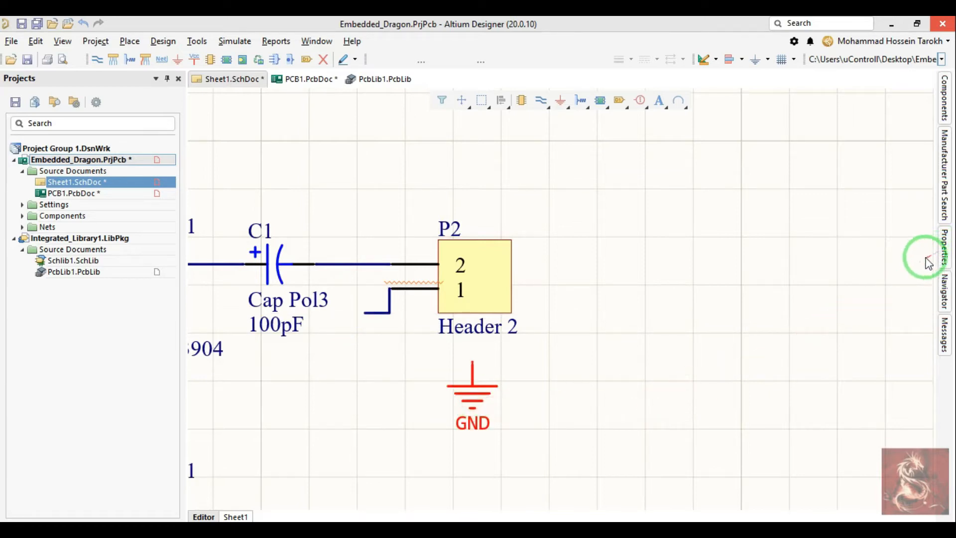
Step: Open the schematic sheet's document options and show the general settings
{"action": "left_click", "coordinate": [943, 257]}
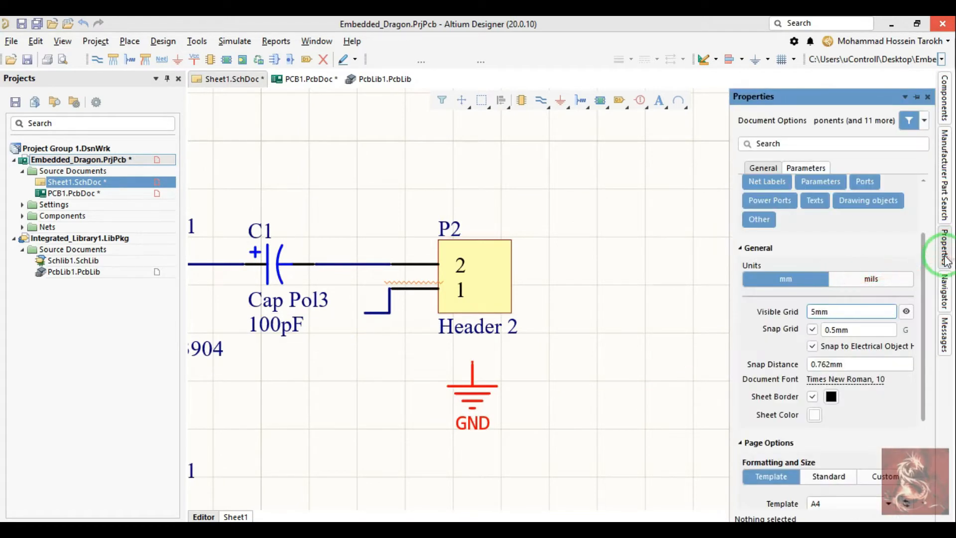
{"action": "right_click_drag", "start_coordinate": [670, 287], "coordinate": [531, 319]}
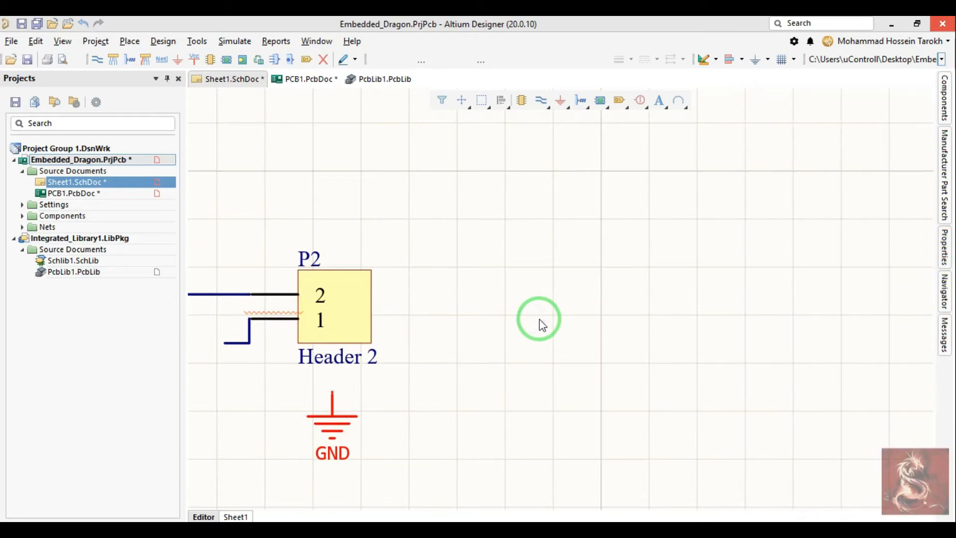
{"action": "key", "text": "o"}
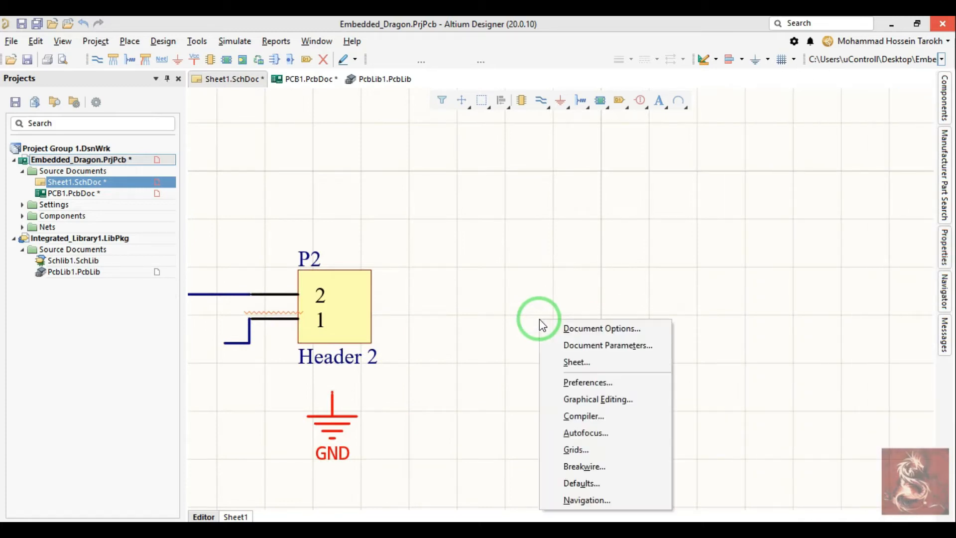
{"action": "left_click", "coordinate": [576, 345]}
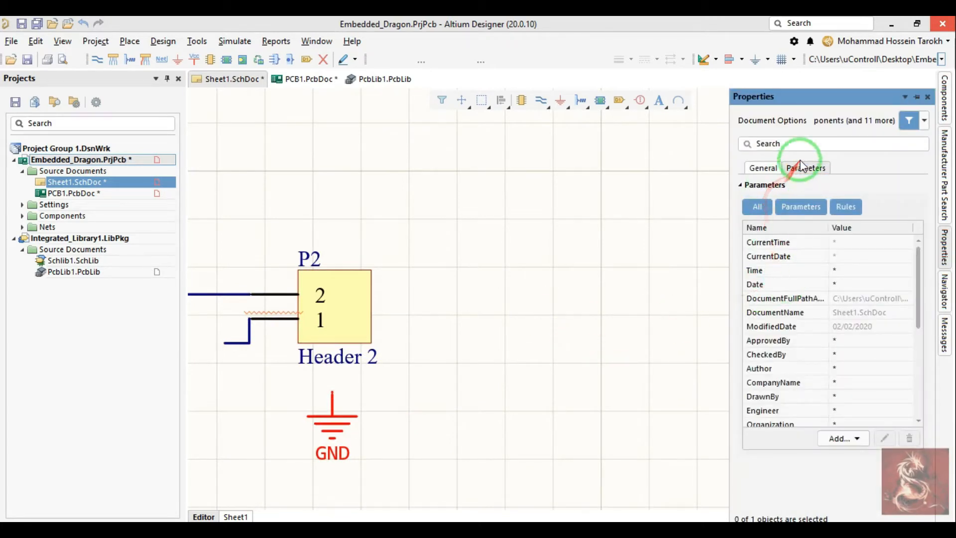
{"action": "left_click", "coordinate": [763, 168]}
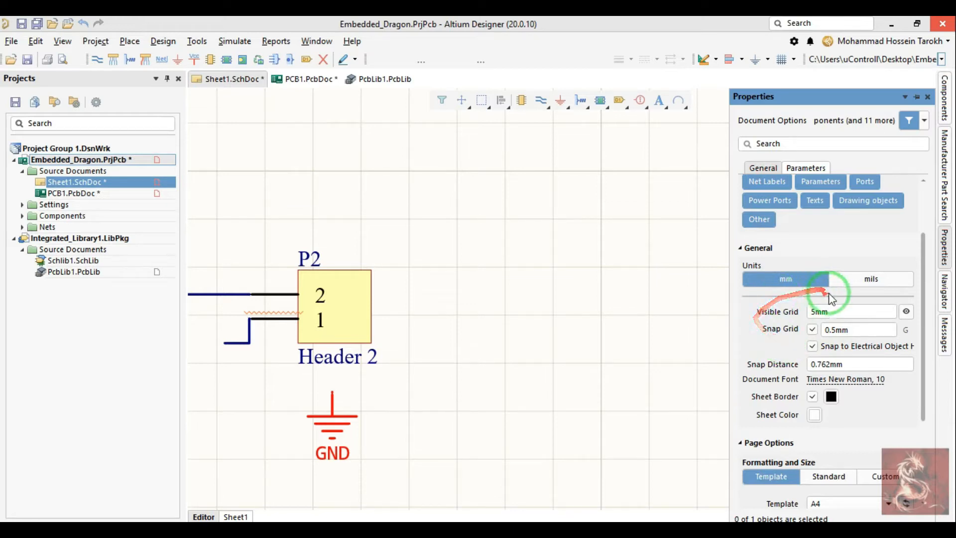
Step: Try visible grid spacings of 1.27 mm and 10 mm for the sheet
{"action": "double_click", "coordinate": [849, 310]}
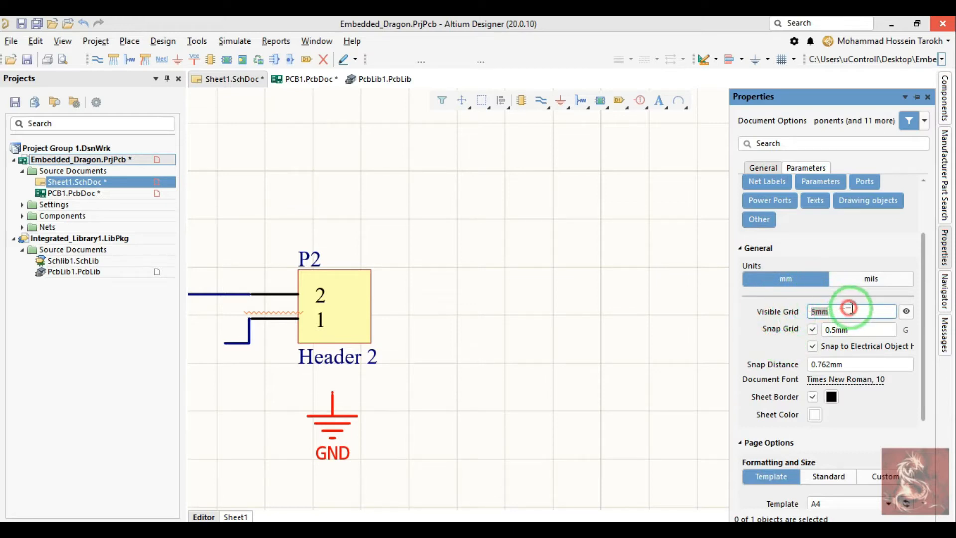
{"action": "key", "text": "Return"}
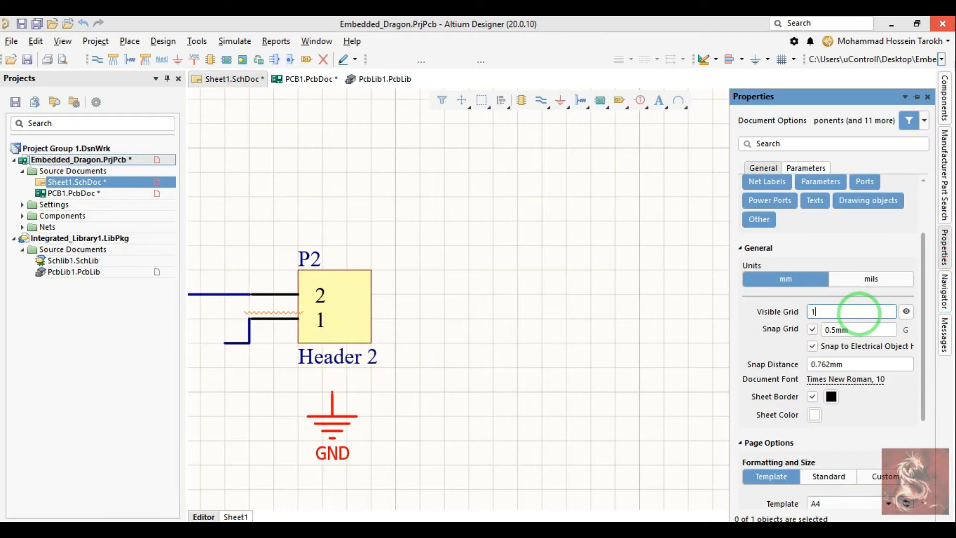
{"action": "type", "text": "1.27"}
{"action": "key", "text": "Return"}
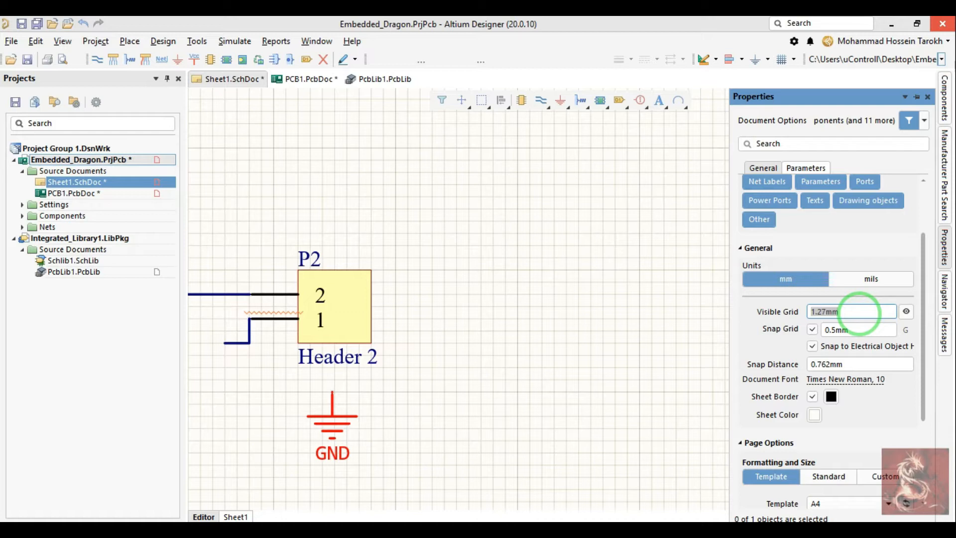
{"action": "key", "text": "Return"}
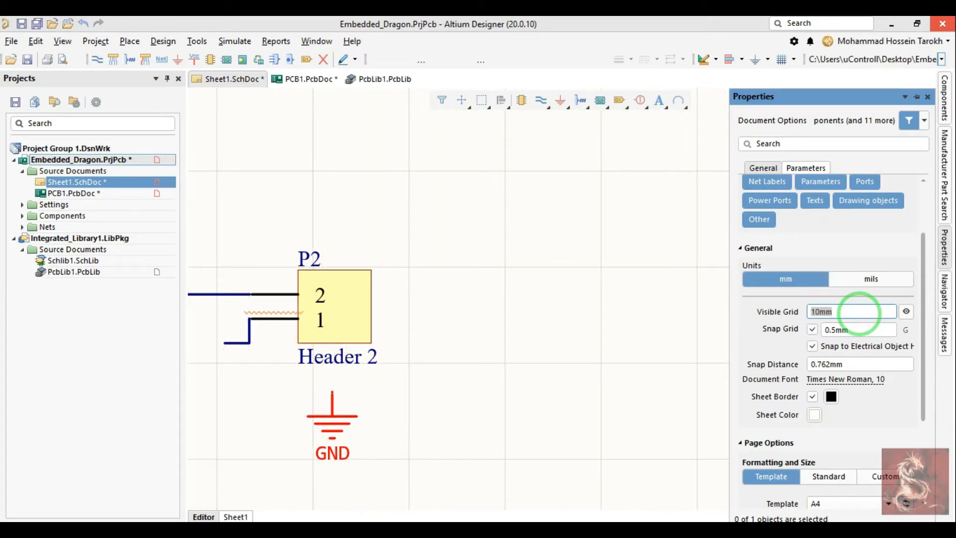
Step: Set both the visible grid and the snap grid to 2.54 mm, and move the loose GND symbol right on that grid
{"action": "type", "text": "2.54"}
{"action": "key", "text": "Return"}
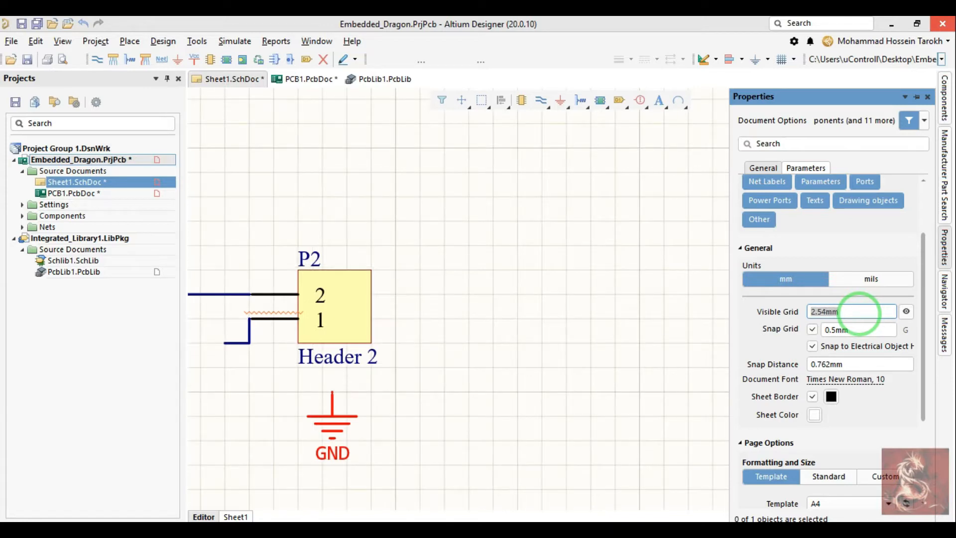
{"action": "left_click", "coordinate": [863, 330]}
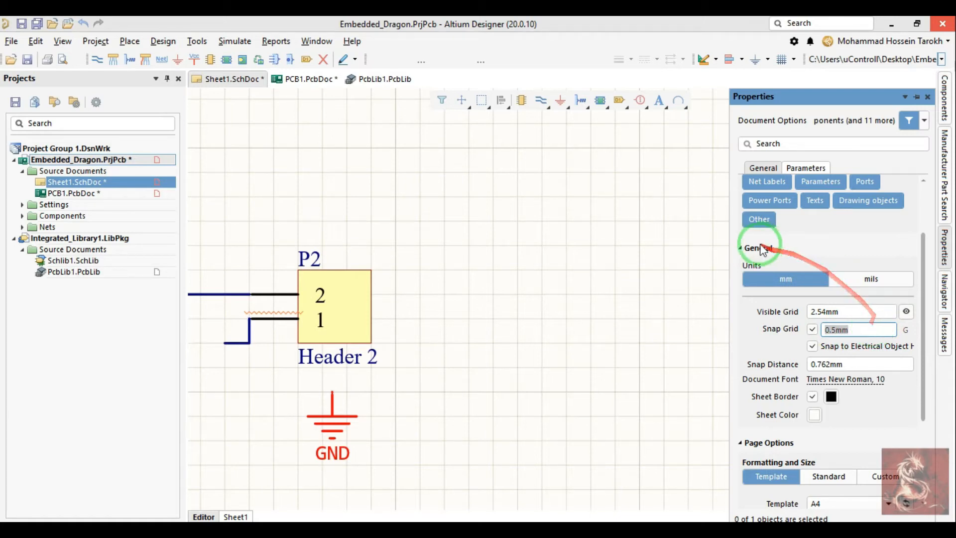
{"action": "left_click", "coordinate": [873, 312]}
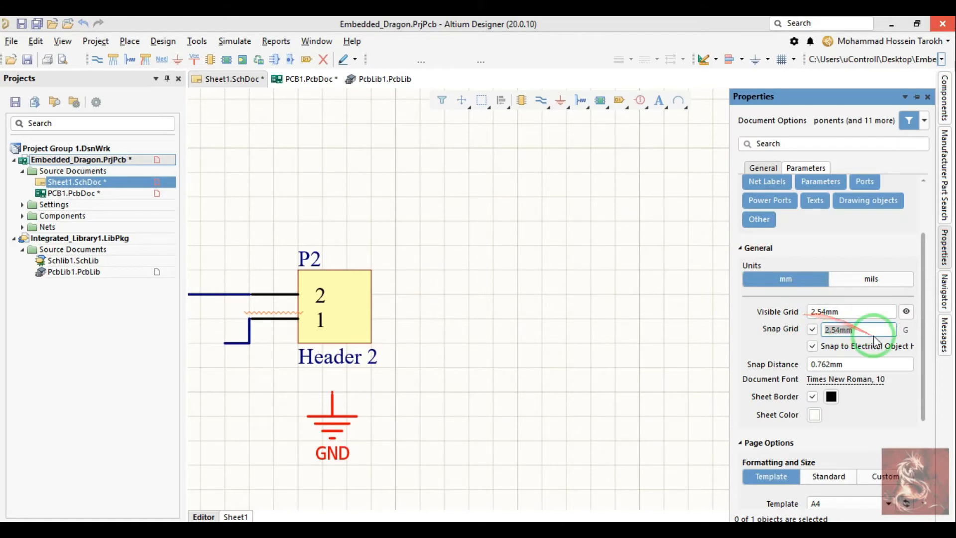
{"action": "scroll", "coordinate": [859, 393], "scroll_direction": "down", "scroll_amount": 1}
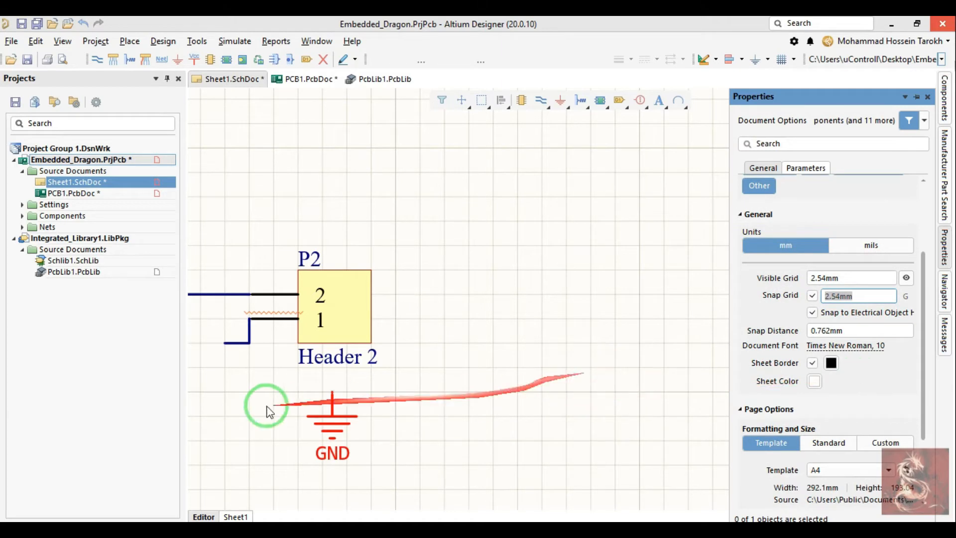
{"action": "left_click_drag", "start_coordinate": [332, 401], "coordinate": [373, 401]}
Step: Set the snap grid to 1.27 mm and shift the loose GND symbol slightly left below header P2
{"action": "left_click", "coordinate": [946, 247]}
{"action": "left_click", "coordinate": [869, 298]}
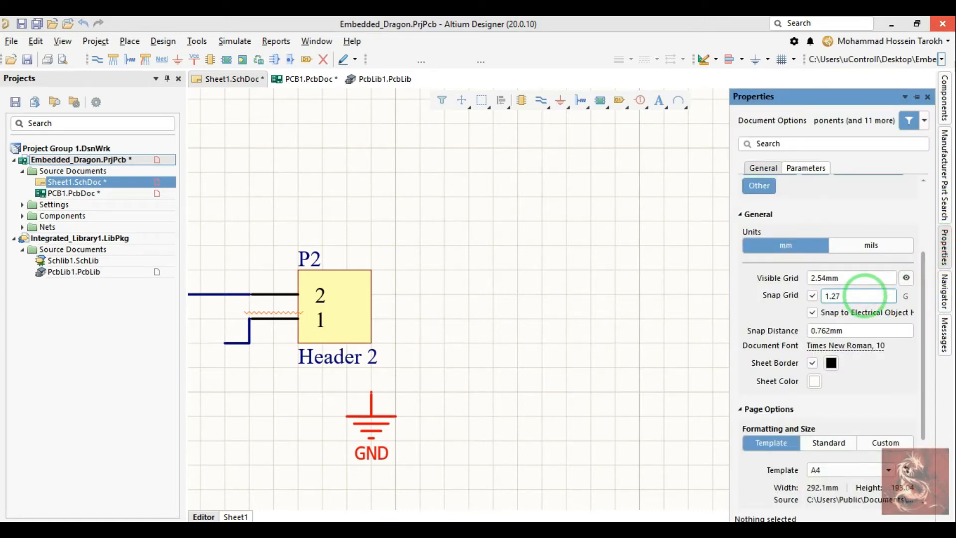
{"action": "type", "text": "1.27"}
{"action": "key", "text": "Return"}
{"action": "left_click_drag", "start_coordinate": [380, 393], "coordinate": [361, 397]}
Step: Try purple as the sheet border color and set it back to black
{"action": "left_click", "coordinate": [946, 244]}
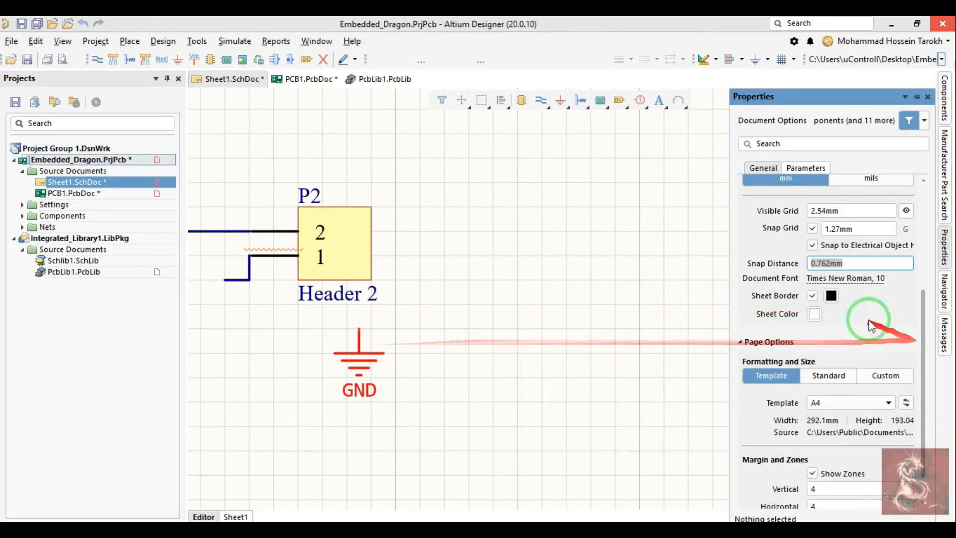
{"action": "left_click", "coordinate": [832, 296]}
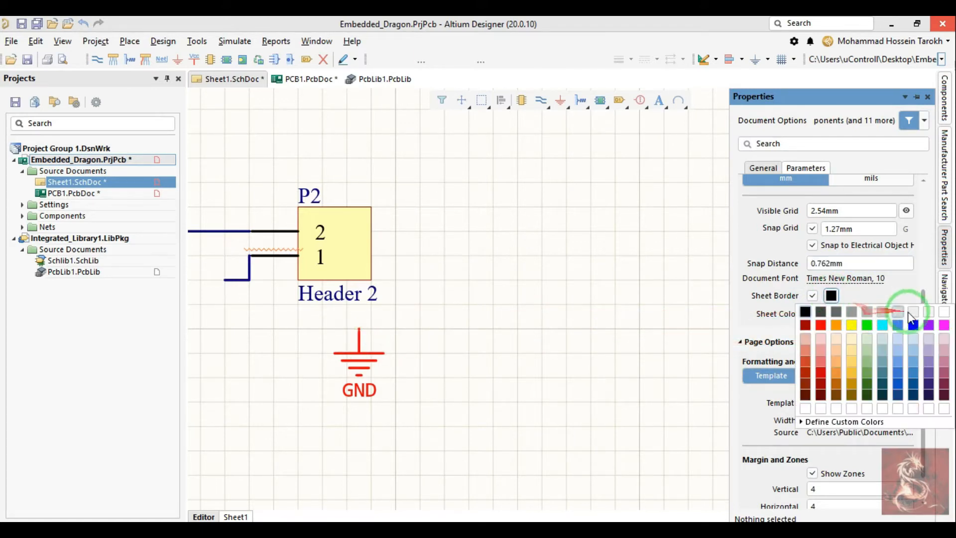
{"action": "left_click", "coordinate": [929, 326]}
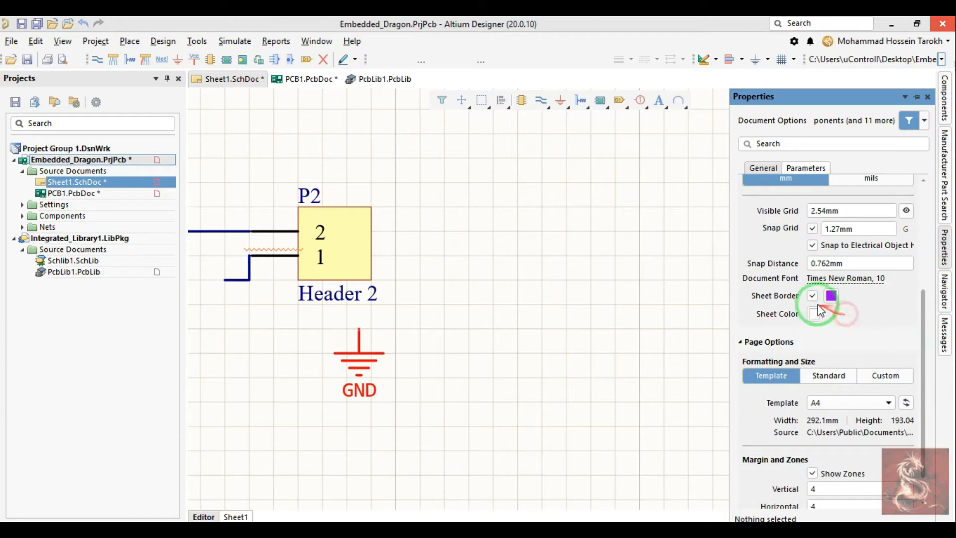
{"action": "left_click", "coordinate": [832, 297]}
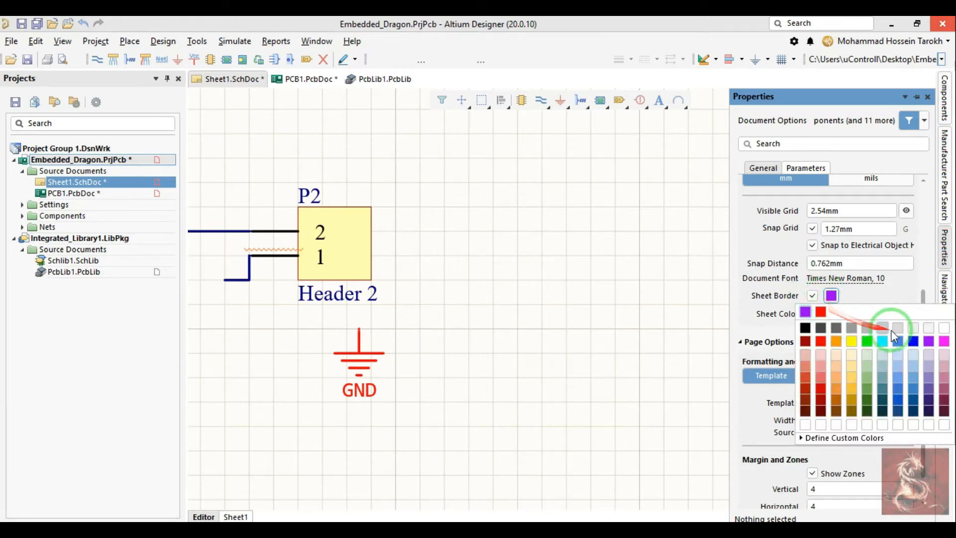
{"action": "left_click", "coordinate": [806, 328]}
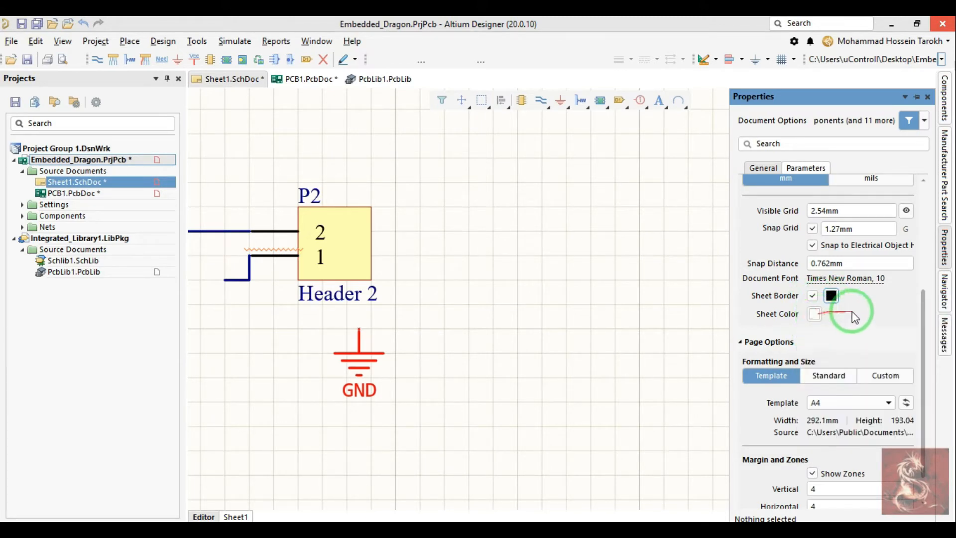
Step: Open the schematic grid settings in the preferences
{"action": "scroll", "coordinate": [872, 323], "scroll_direction": "down", "scroll_amount": 1}
{"action": "scroll", "coordinate": [892, 333], "scroll_direction": "up", "scroll_amount": 4}
{"action": "right_click_drag", "start_coordinate": [683, 311], "coordinate": [630, 309]}
{"action": "scroll", "coordinate": [371, 270], "scroll_direction": "down", "scroll_amount": 3, "text": "ctrl"}
{"action": "right_click_drag", "start_coordinate": [552, 197], "coordinate": [608, 272]}
{"action": "key", "text": "t"}
{"action": "key", "text": "p"}
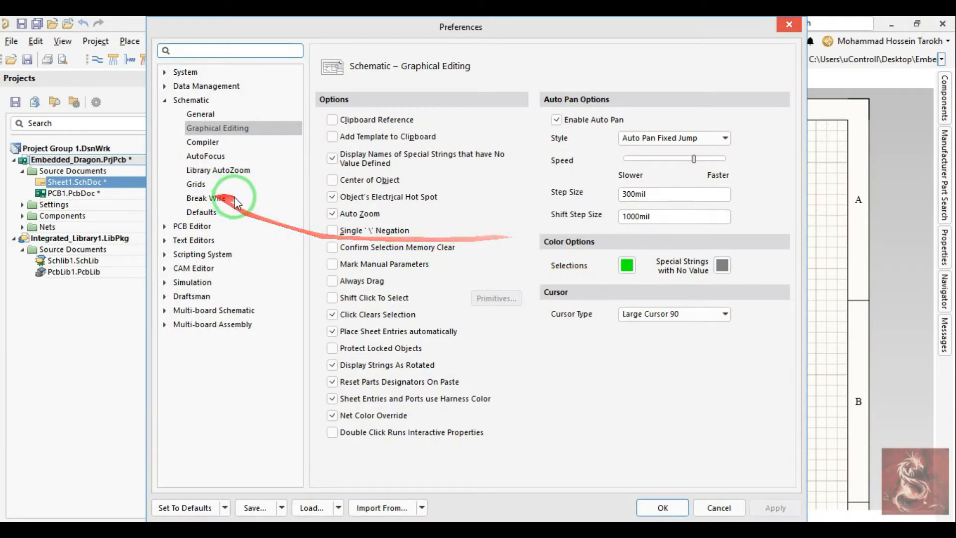
{"action": "left_click", "coordinate": [197, 185]}
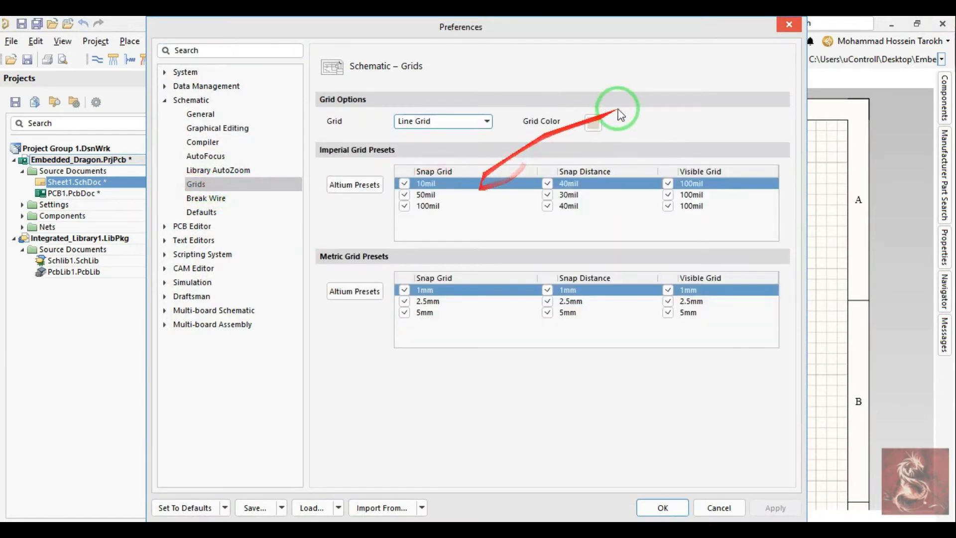
Step: Set the schematic grid color to the darker basic color 19 and apply the preferences
{"action": "left_click_drag", "start_coordinate": [620, 34], "coordinate": [621, 36]}
{"action": "left_click", "coordinate": [593, 126]}
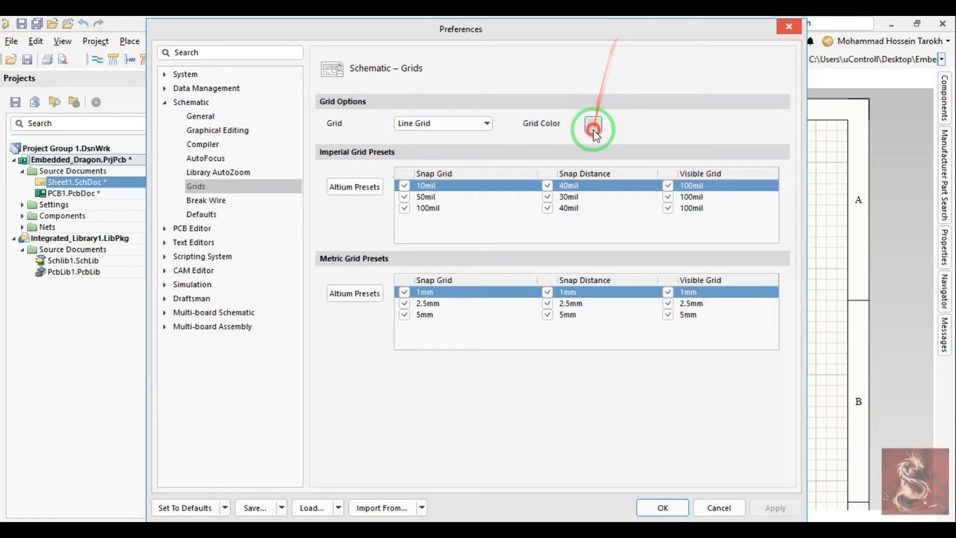
{"action": "left_click", "coordinate": [385, 272]}
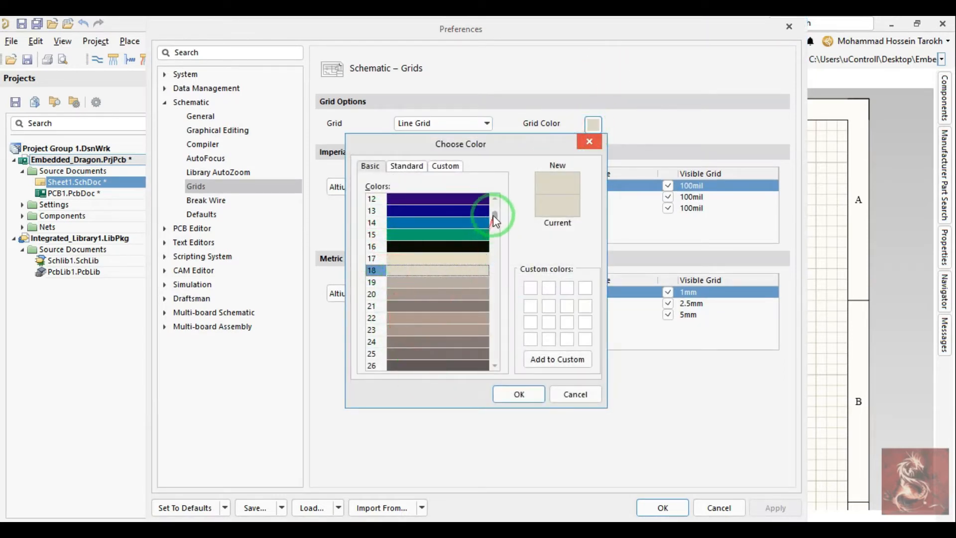
{"action": "left_click", "coordinate": [416, 294]}
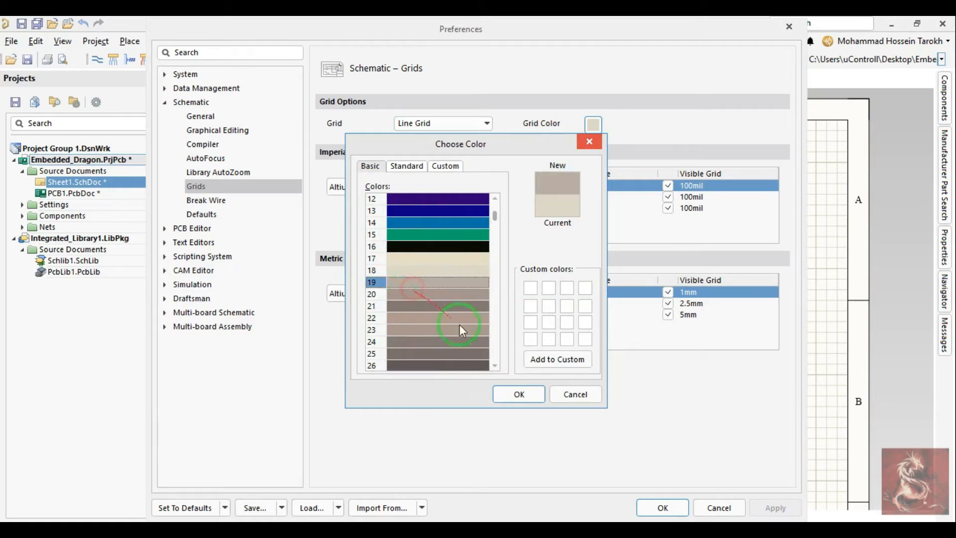
{"action": "left_click", "coordinate": [515, 395]}
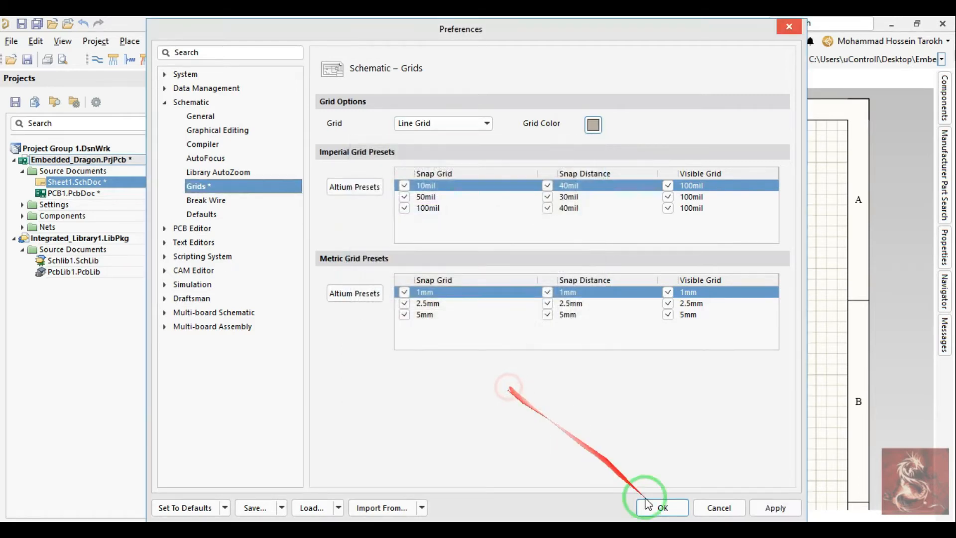
{"action": "left_click", "coordinate": [776, 507]}
{"action": "left_click", "coordinate": [663, 508]}
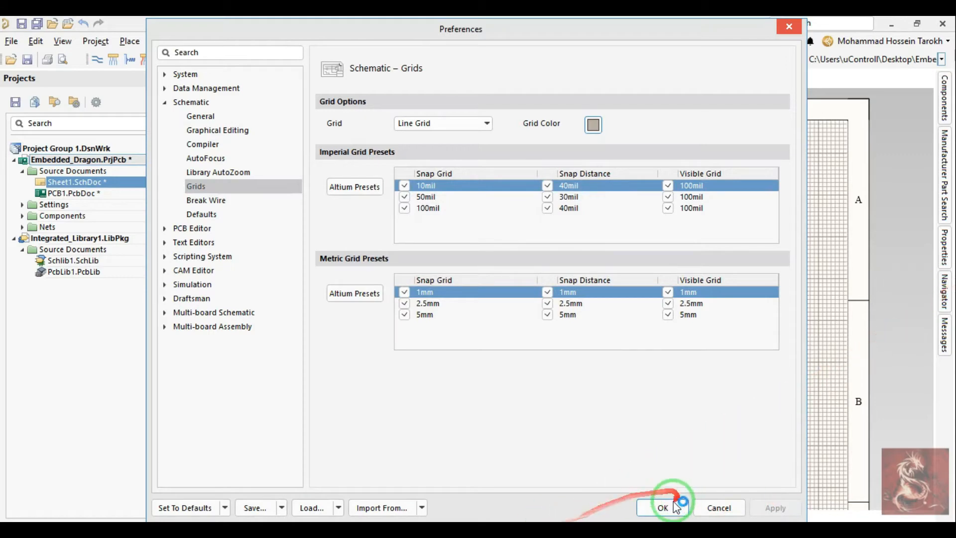
Step: Set the schematic grid color to the lighter basic color 18 and apply the preferences
{"action": "right_click_drag", "start_coordinate": [647, 303], "coordinate": [615, 261]}
{"action": "middle_click_drag", "start_coordinate": [615, 261], "coordinate": [615, 261]}
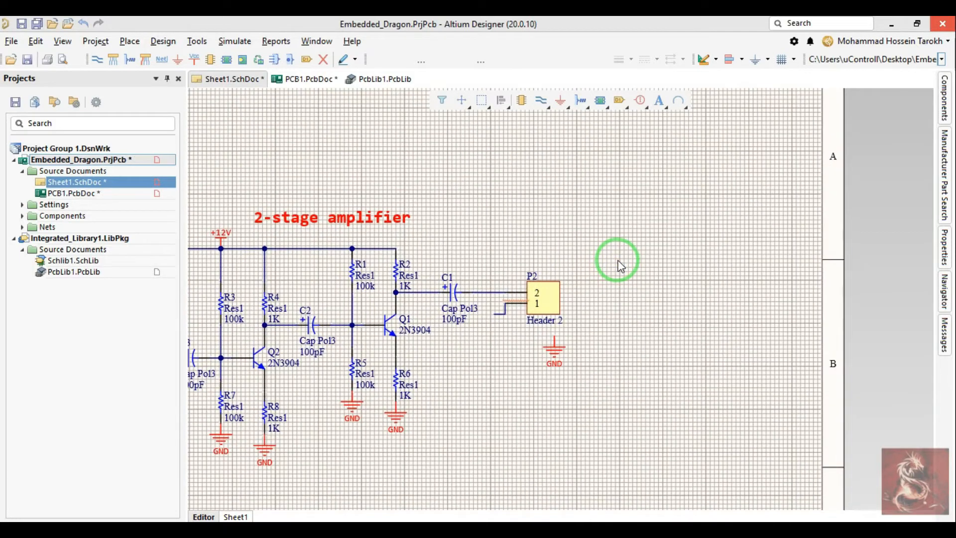
{"action": "right_click", "coordinate": [620, 266]}
{"action": "left_click", "coordinate": [663, 514]}
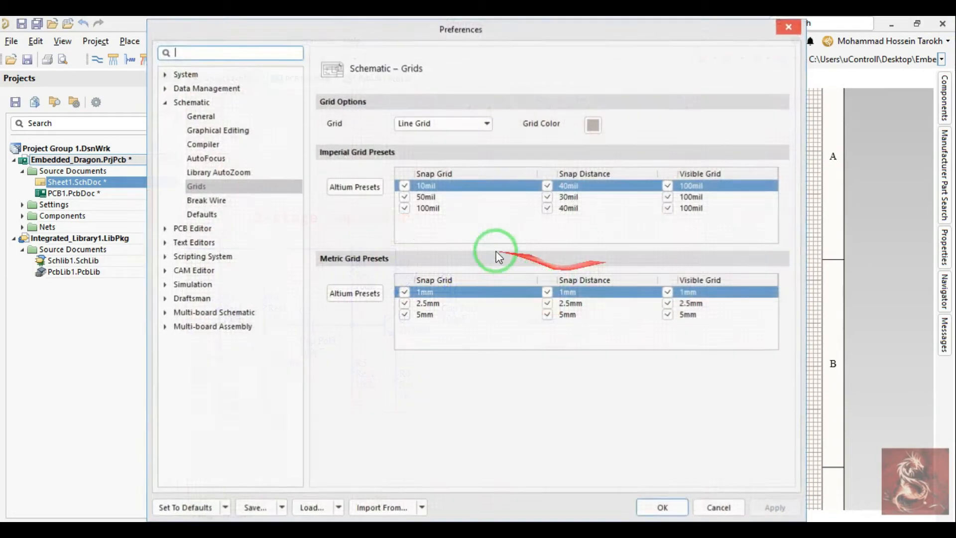
{"action": "left_click", "coordinate": [593, 124]}
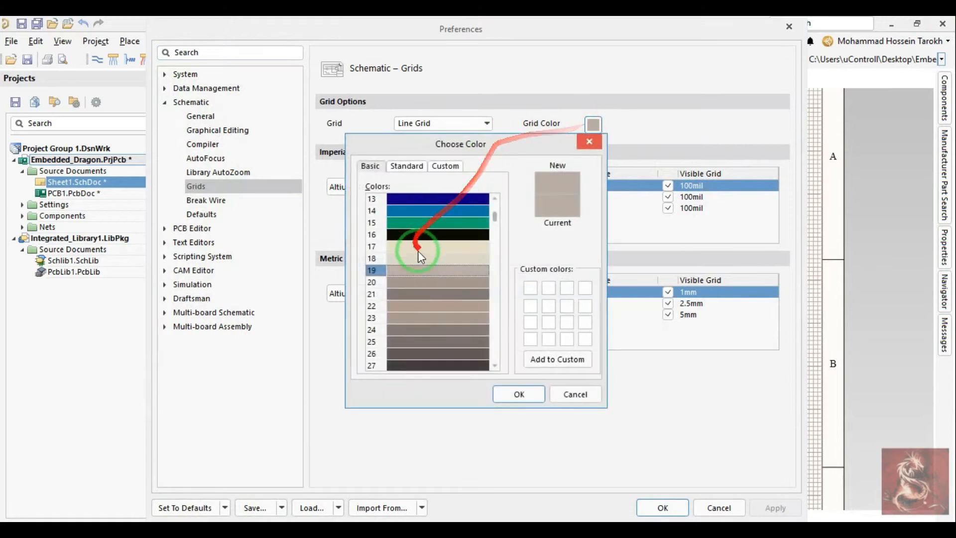
{"action": "left_click", "coordinate": [401, 261]}
{"action": "left_click", "coordinate": [519, 394]}
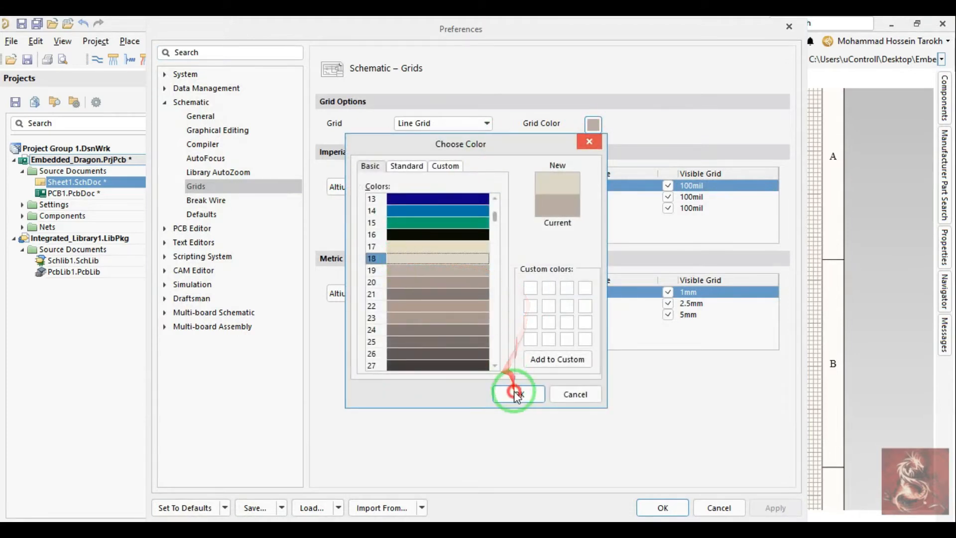
{"action": "left_click", "coordinate": [784, 506]}
{"action": "left_click", "coordinate": [680, 506]}
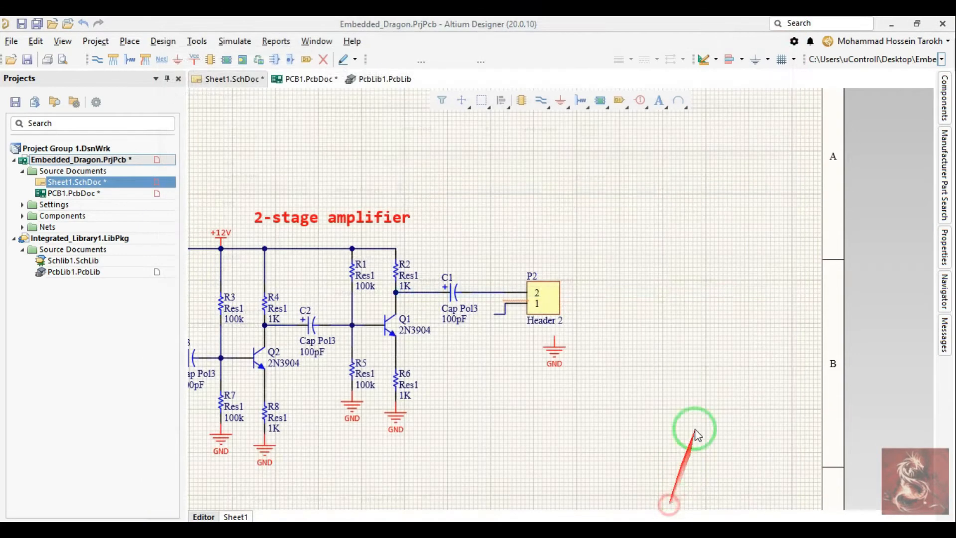
Step: Set the schematic's visible grid and snap grid both to 2.54 mm
{"action": "right_click_drag", "start_coordinate": [623, 185], "coordinate": [626, 231]}
{"action": "middle_click_drag", "start_coordinate": [625, 231], "coordinate": [625, 231]}
{"action": "left_click", "coordinate": [944, 255]}
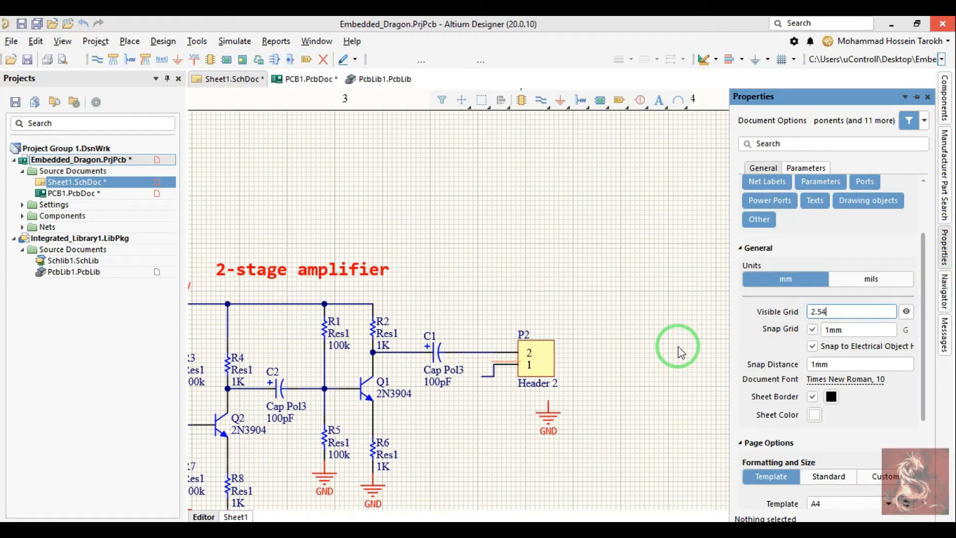
{"action": "left_click", "coordinate": [853, 330]}
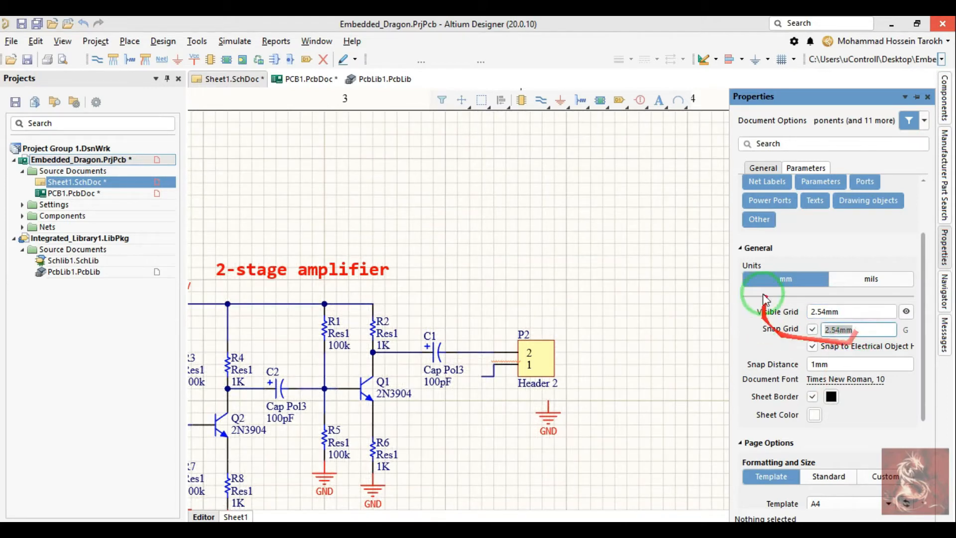
{"action": "right_click_drag", "start_coordinate": [560, 318], "coordinate": [601, 269]}
{"action": "scroll", "coordinate": [601, 269], "scroll_direction": "down", "scroll_amount": 2, "text": "ctrl"}
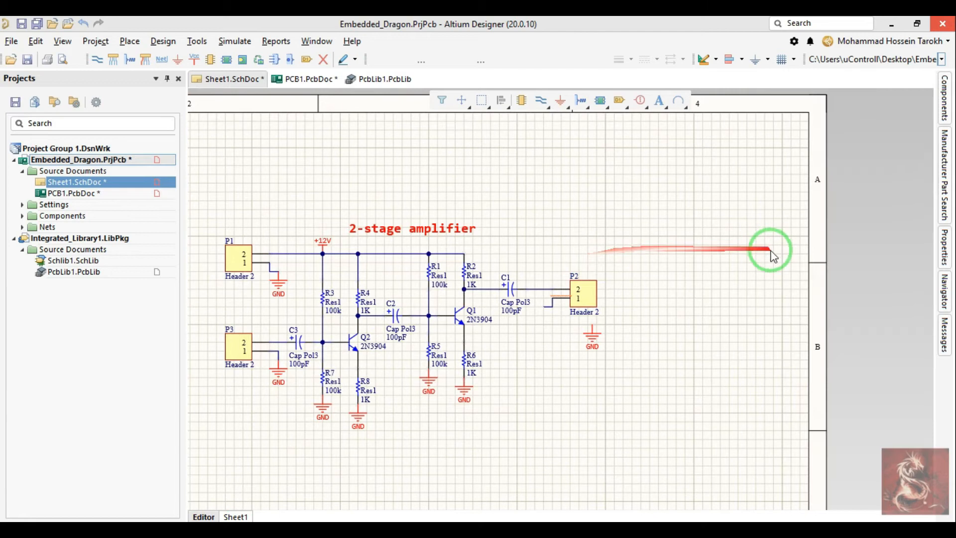
Step: Switch to the PCB1.PcbDoc board layout
{"action": "left_click", "coordinate": [286, 79]}
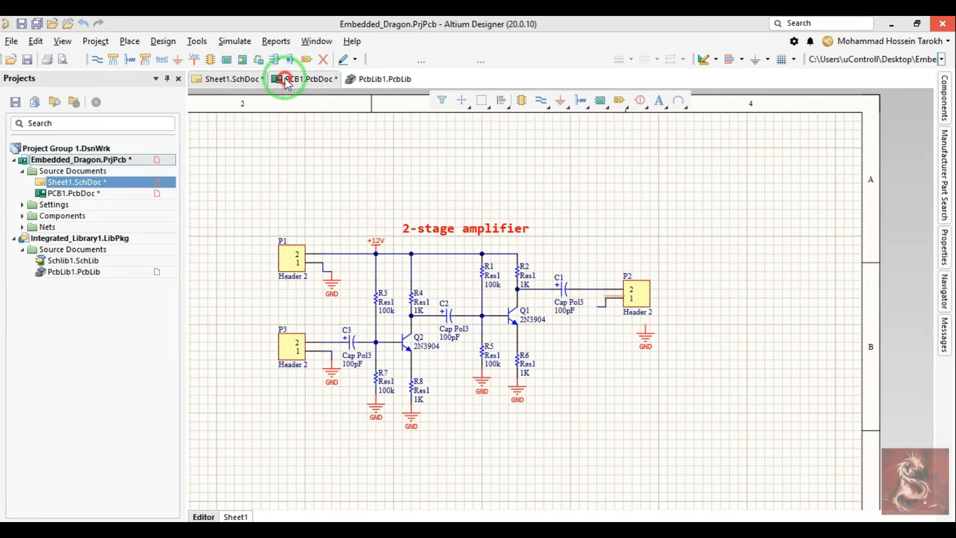
{"action": "right_click_drag", "start_coordinate": [509, 327], "coordinate": [504, 295]}
{"action": "scroll", "coordinate": [487, 286], "scroll_direction": "up", "scroll_amount": 5, "text": "ctrl"}
{"action": "scroll", "coordinate": [486, 286], "scroll_direction": "down", "scroll_amount": 3, "text": "ctrl"}
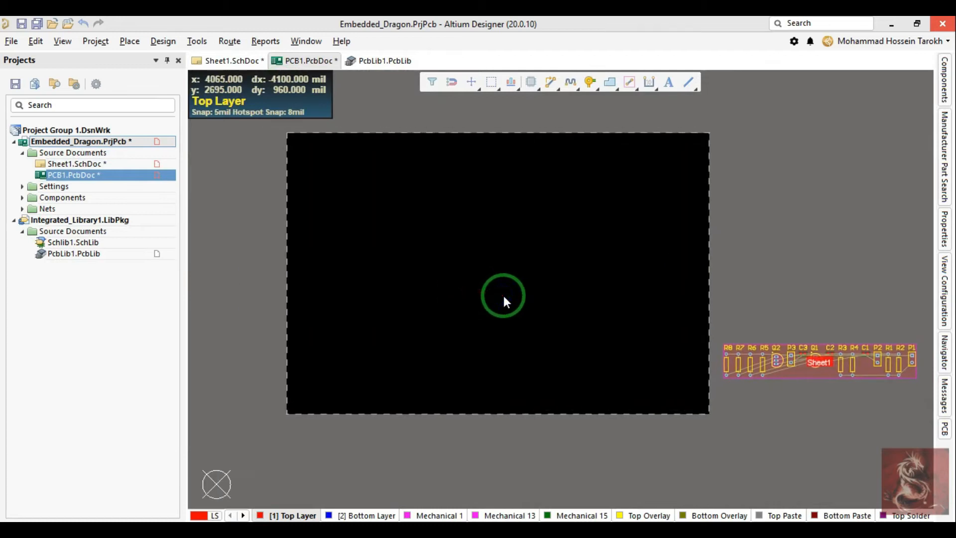
Step: Examine the step and display settings in the board's grid properties and leave them unedited
{"action": "key", "text": "g"}
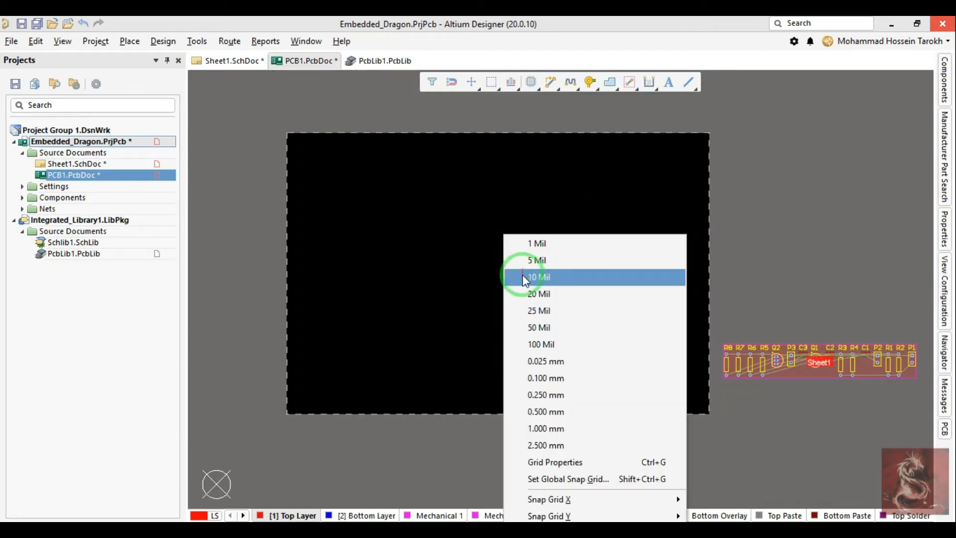
{"action": "left_click", "coordinate": [551, 463]}
{"action": "left_click_drag", "start_coordinate": [514, 110], "coordinate": [606, 131]}
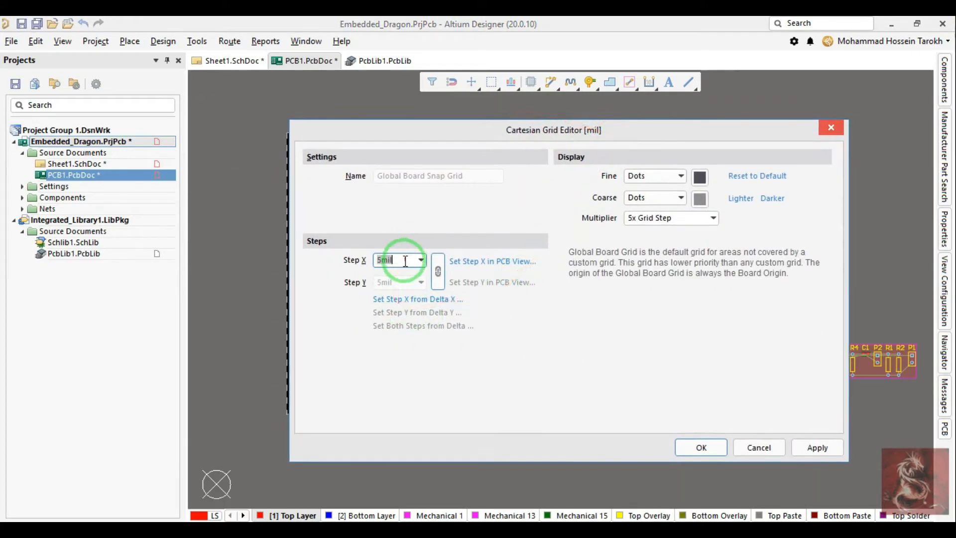
{"action": "left_click", "coordinate": [765, 452]}
Step: Move the Sheet1 component room inside the board outline, near its lower-right corner
{"action": "scroll", "coordinate": [551, 343], "scroll_direction": "up", "scroll_amount": 2, "text": "ctrl"}
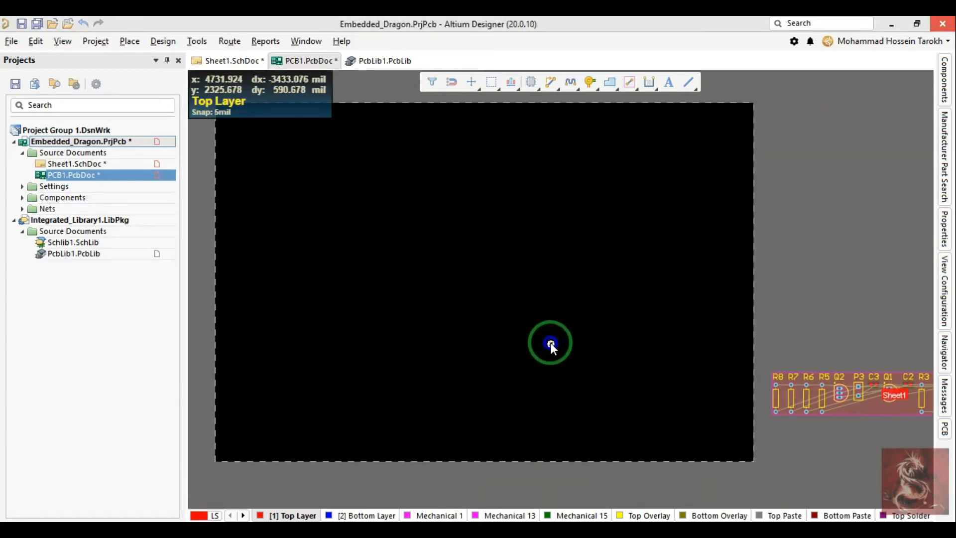
{"action": "right_click_drag", "start_coordinate": [785, 372], "coordinate": [636, 304]}
{"action": "left_click_drag", "start_coordinate": [737, 336], "coordinate": [479, 298]}
{"action": "right_click_drag", "start_coordinate": [483, 252], "coordinate": [556, 321]}
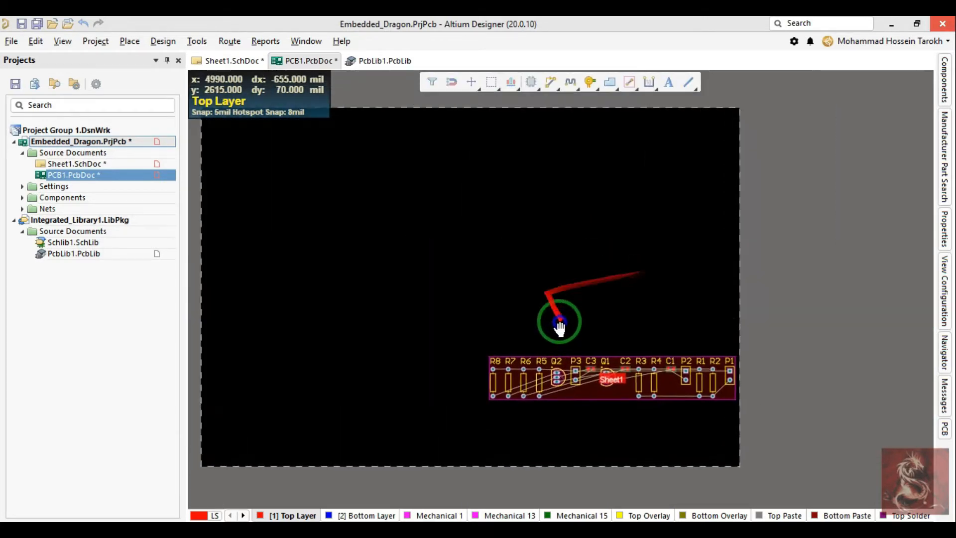
{"action": "right_click_drag", "start_coordinate": [396, 269], "coordinate": [503, 292]}
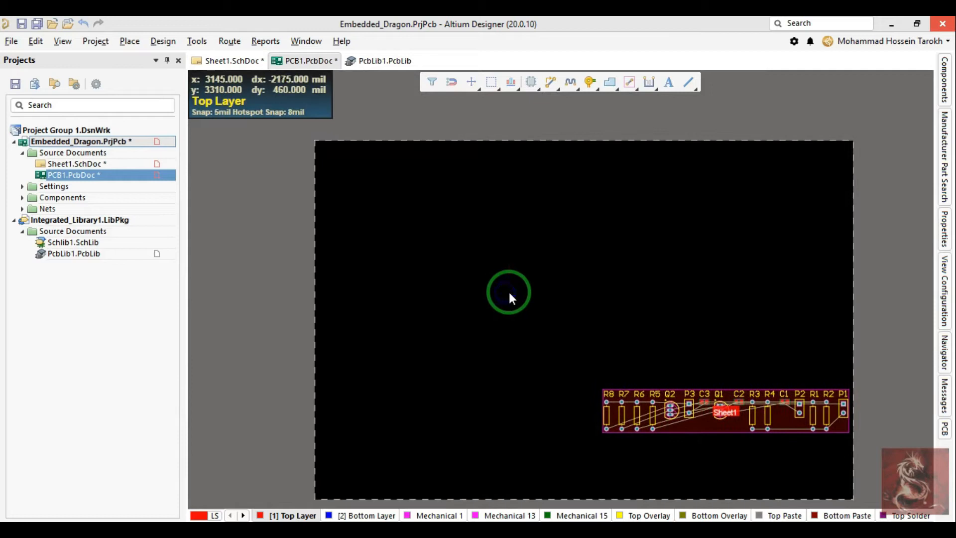
Step: View the board in 3D and return to the 2D layout
{"action": "key", "text": "3"}
{"action": "right_click_drag", "start_coordinate": [524, 340], "coordinate": [517, 288]}
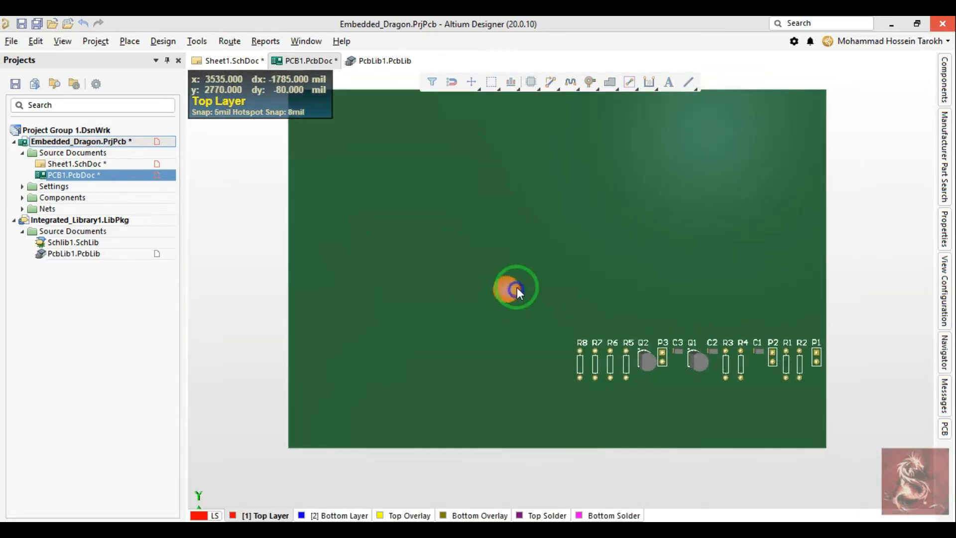
{"action": "key", "text": "2"}
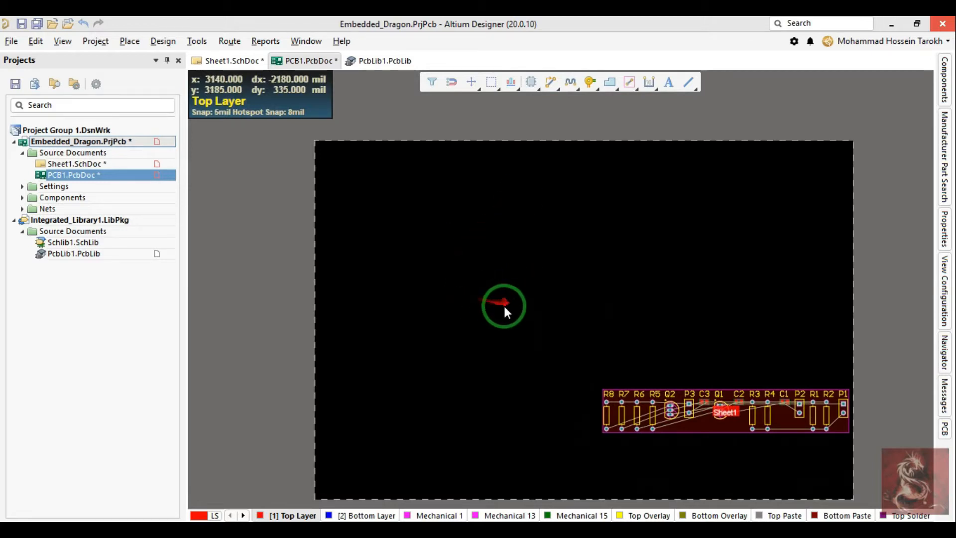
Step: Set the board snap grid to 1 mil and try moving header P3 slightly downward
{"action": "key", "text": "g"}
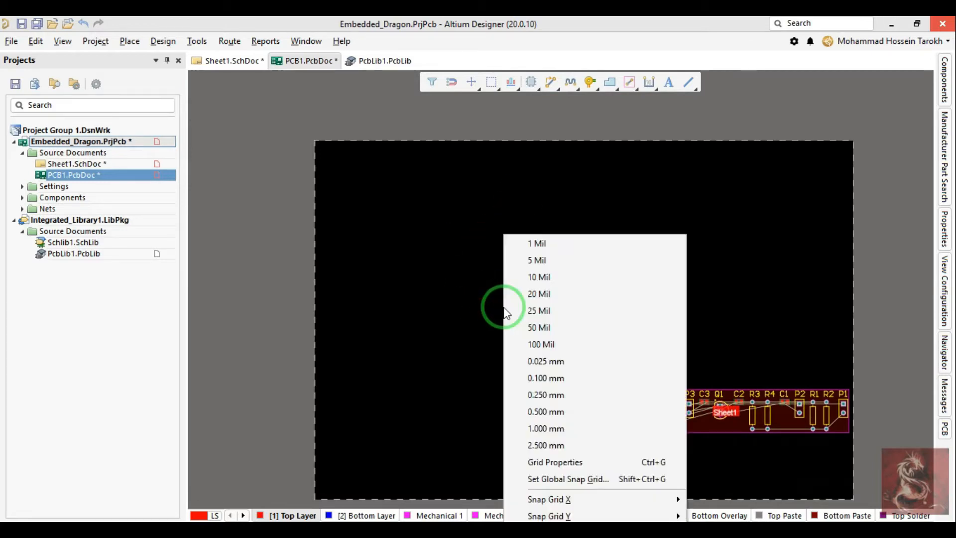
{"action": "left_click", "coordinate": [557, 244]}
{"action": "right_click_drag", "start_coordinate": [626, 341], "coordinate": [601, 288]}
{"action": "scroll", "coordinate": [643, 334], "scroll_direction": "up", "scroll_amount": 8, "text": "ctrl"}
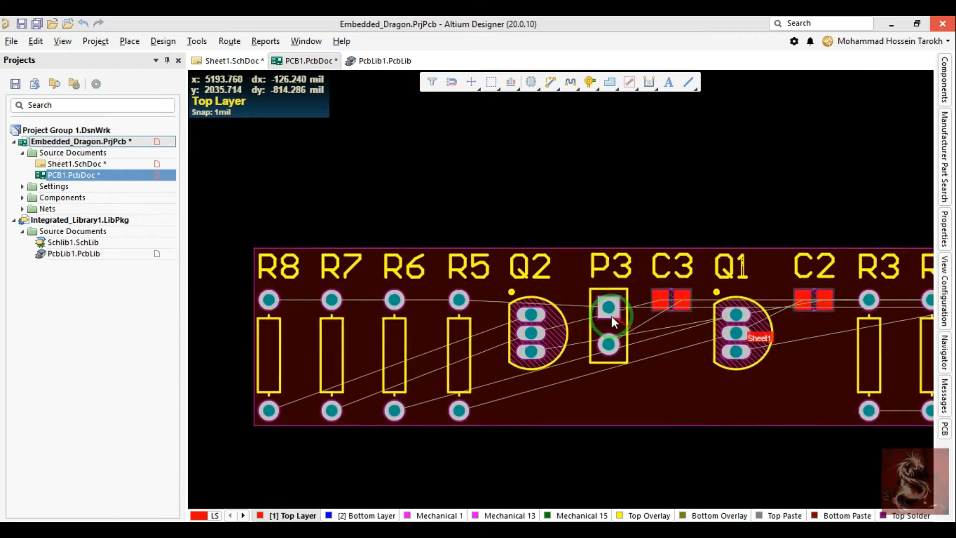
{"action": "left_click_drag", "start_coordinate": [608, 307], "coordinate": [605, 348]}
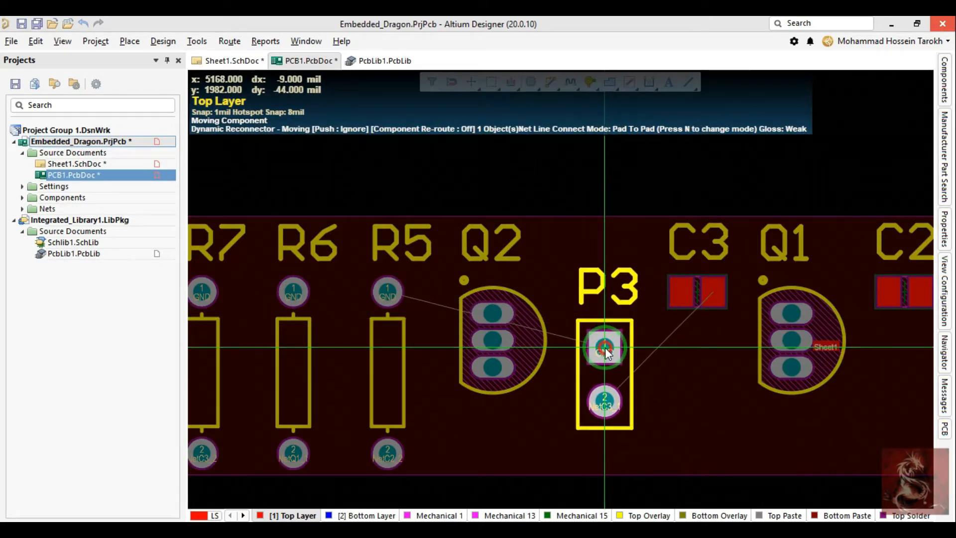
Step: Change the snap grid to 10 mil during the move and try repositioning and rotating header P3
{"action": "key", "text": "g"}
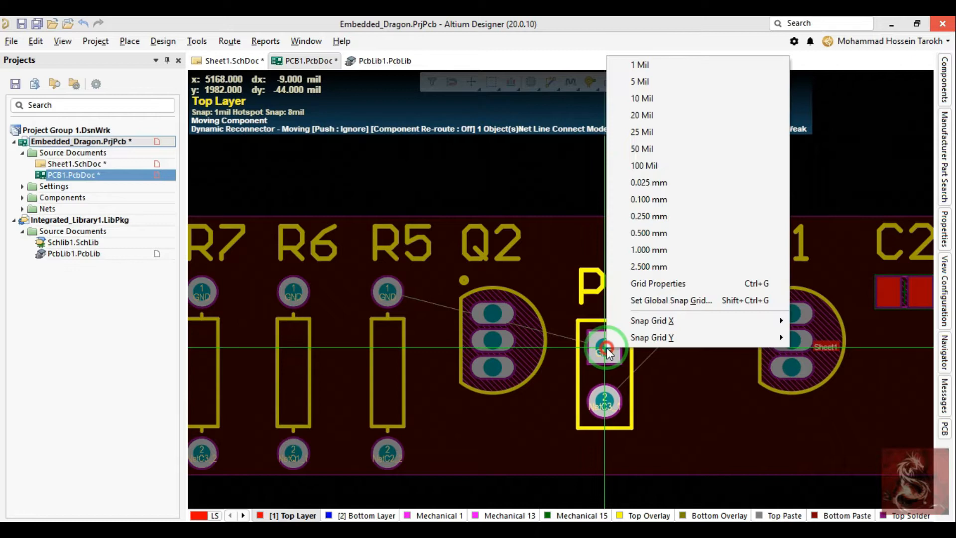
{"action": "left_click", "coordinate": [631, 95]}
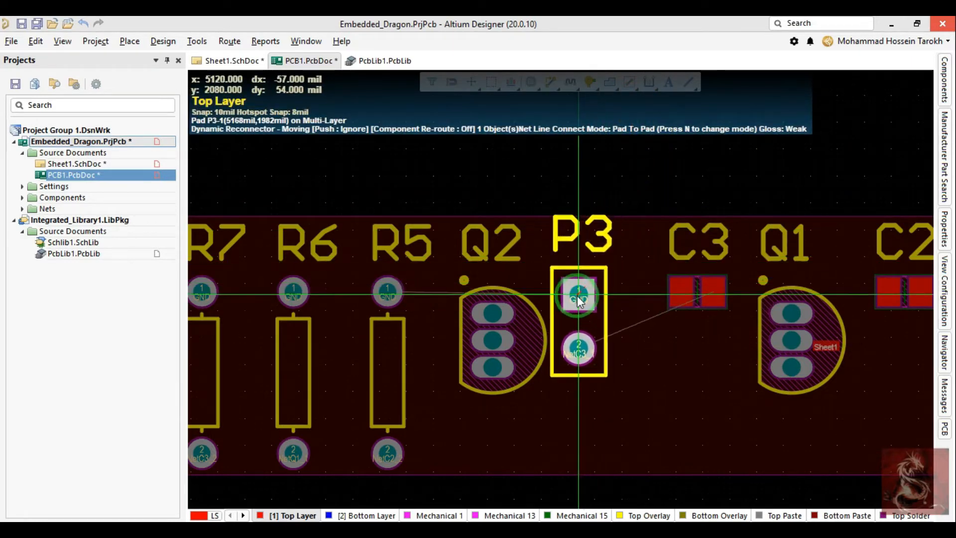
{"action": "key", "text": "space"}
{"action": "key", "text": "space"}
{"action": "key", "text": "space"}
{"action": "key", "text": "space"}
{"action": "key", "text": "space"}
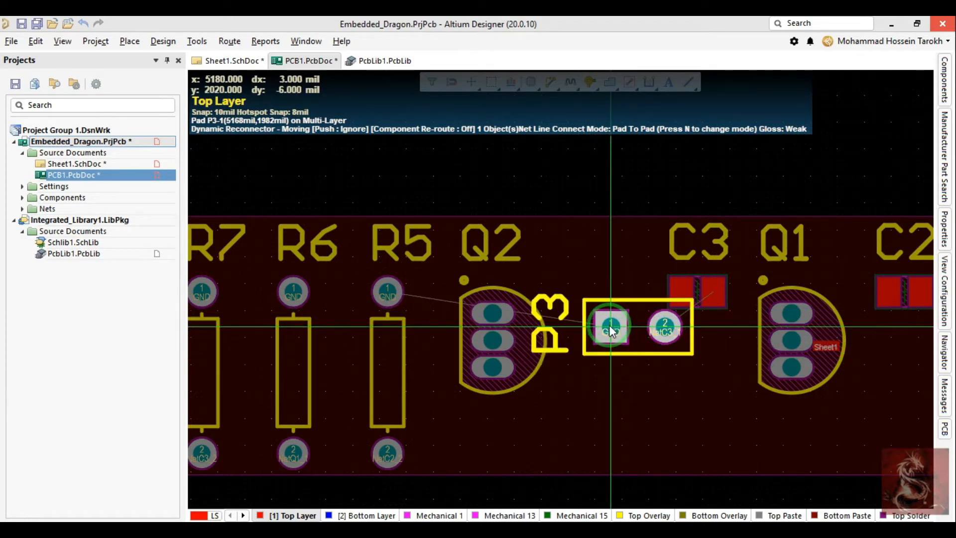
{"action": "right_click", "coordinate": [631, 385]}
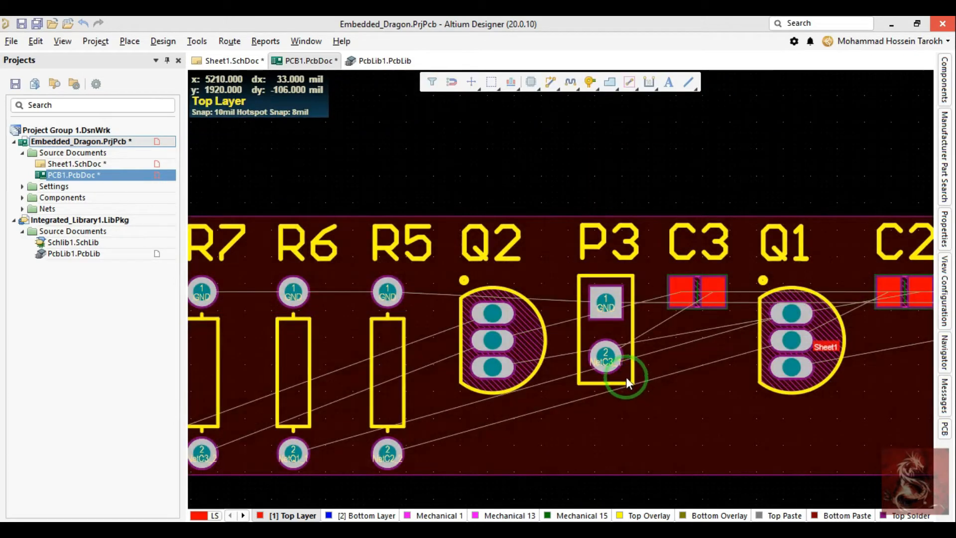
Step: Set the board snap grid to 2.5 mm and move header P3, rotating it 180 degrees between Q2 and C3
{"action": "key", "text": "p"}
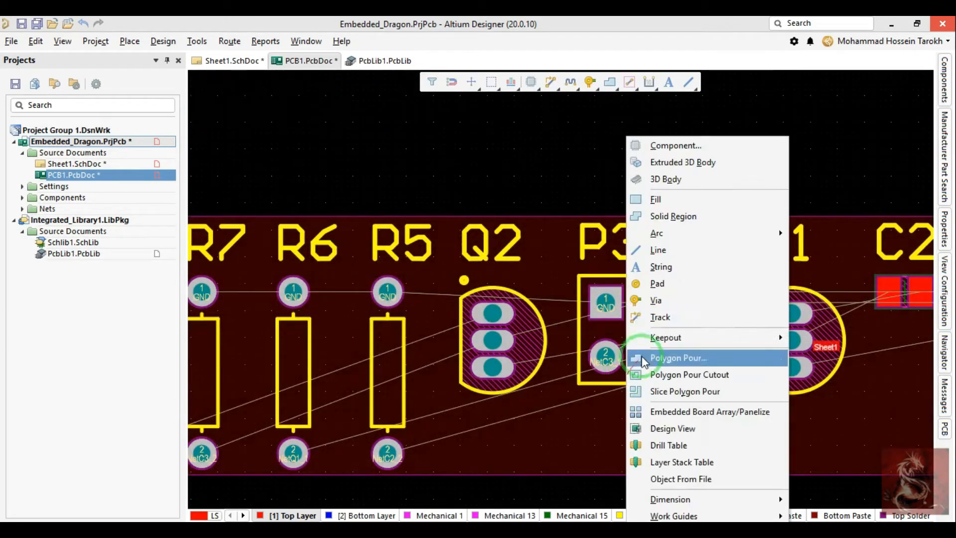
{"action": "left_click", "coordinate": [661, 255]}
{"action": "key", "text": "g"}
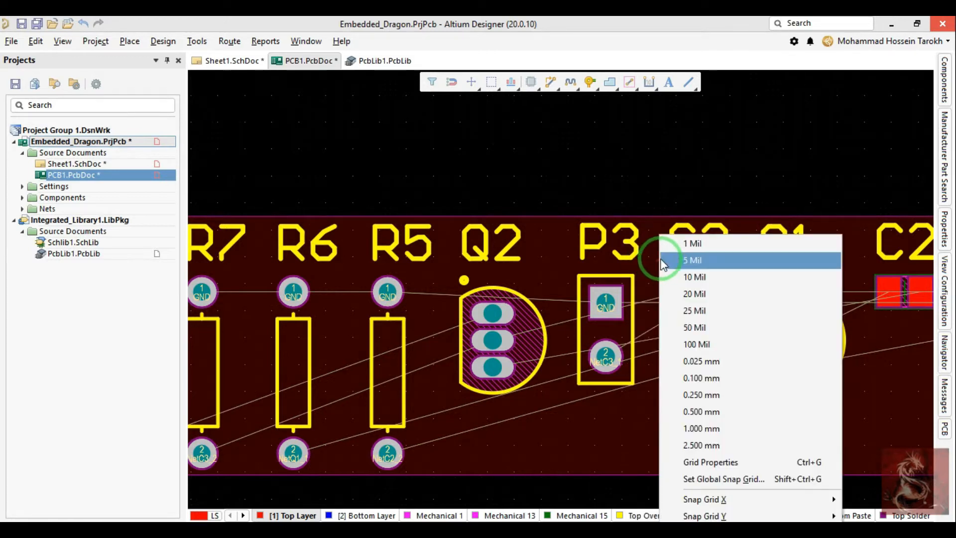
{"action": "left_click", "coordinate": [702, 446]}
{"action": "left_click_drag", "start_coordinate": [621, 343], "coordinate": [614, 319]}
{"action": "scroll", "coordinate": [614, 267], "scroll_direction": "down", "scroll_amount": 3}
{"action": "scroll", "coordinate": [614, 268], "scroll_direction": "down", "scroll_amount": 3, "text": "ctrl"}
{"action": "scroll", "coordinate": [611, 270], "scroll_direction": "up", "scroll_amount": 3}
{"action": "key", "text": "space"}
{"action": "key", "text": "space"}
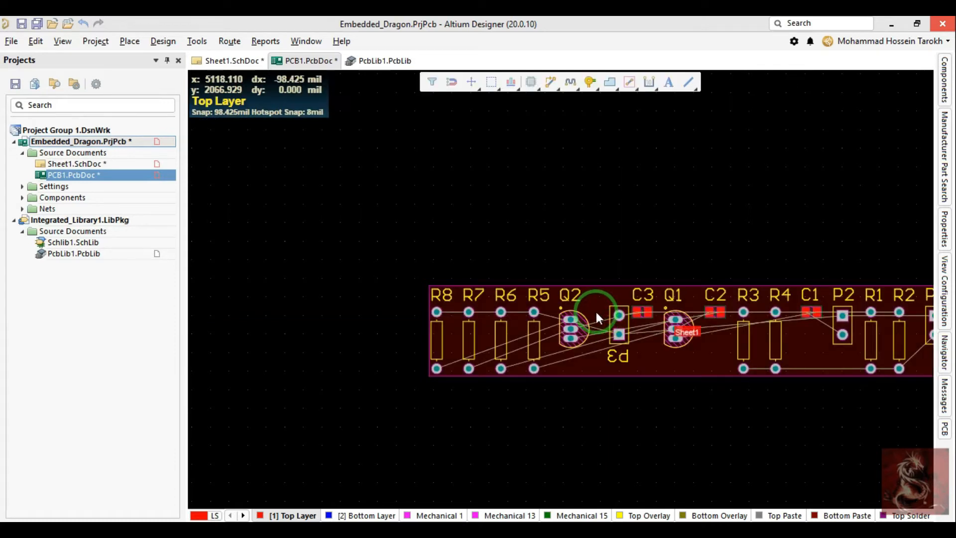
Step: Set the board snap grid to 1 mil and reposition header P3 beside capacitor C3, cycling the component push mode
{"action": "key", "text": "g"}
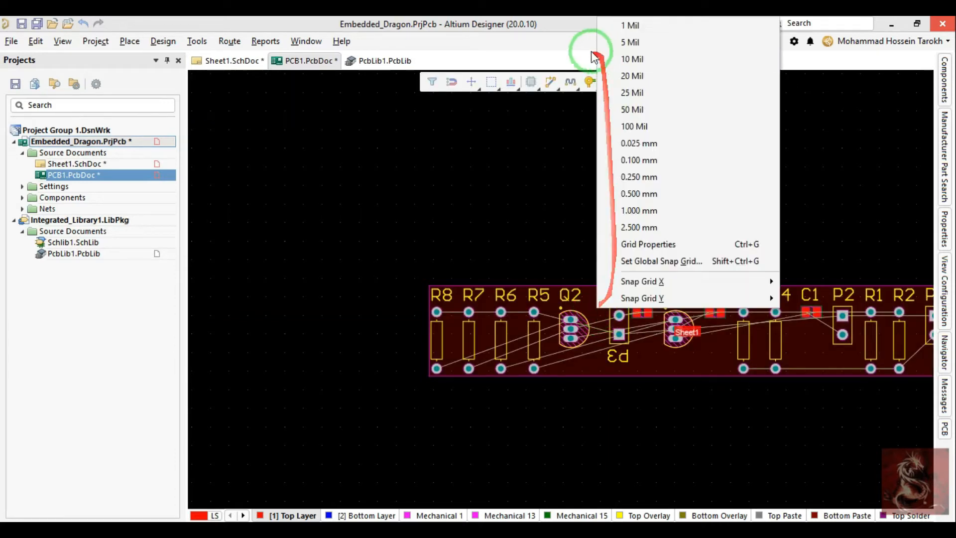
{"action": "left_click", "coordinate": [627, 27]}
{"action": "scroll", "coordinate": [617, 339], "scroll_direction": "up", "scroll_amount": 3, "text": "ctrl"}
{"action": "left_click_drag", "start_coordinate": [618, 315], "coordinate": [626, 394]}
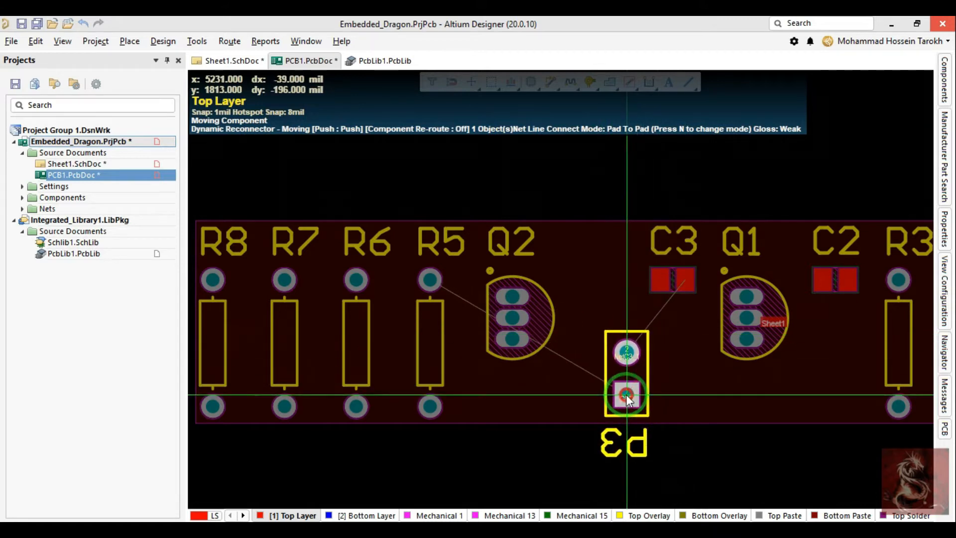
{"action": "key", "text": "r"}
{"action": "left_click_drag", "start_coordinate": [626, 395], "coordinate": [697, 282]}
{"action": "left_click_drag", "start_coordinate": [644, 301], "coordinate": [665, 290]}
{"action": "middle_click_drag", "start_coordinate": [661, 273], "coordinate": [643, 341]}
Step: Check the placement in 3D, return to 2D and nudge header P3 slightly away from capacitor C3
{"action": "key", "text": "3"}
{"action": "key", "text": "2"}
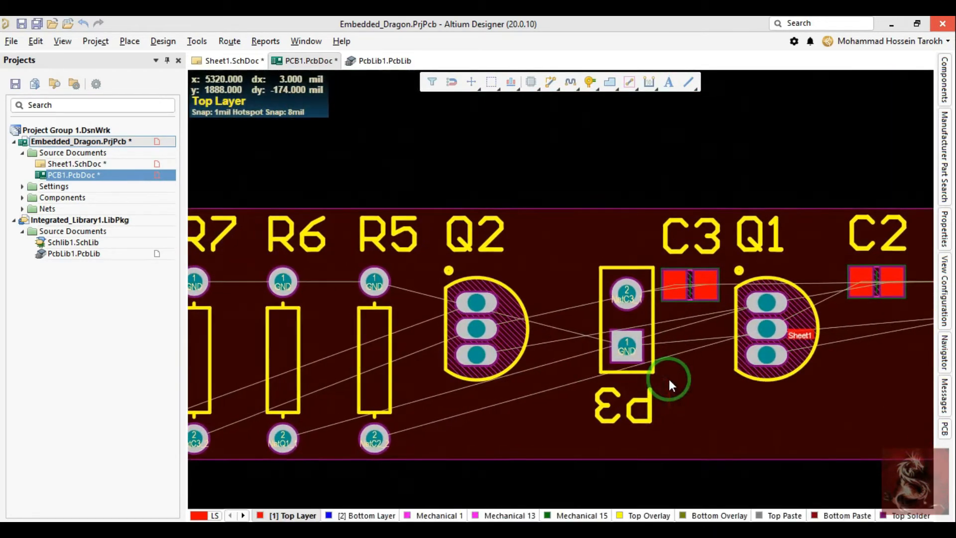
{"action": "left_click_drag", "start_coordinate": [638, 310], "coordinate": [620, 291]}
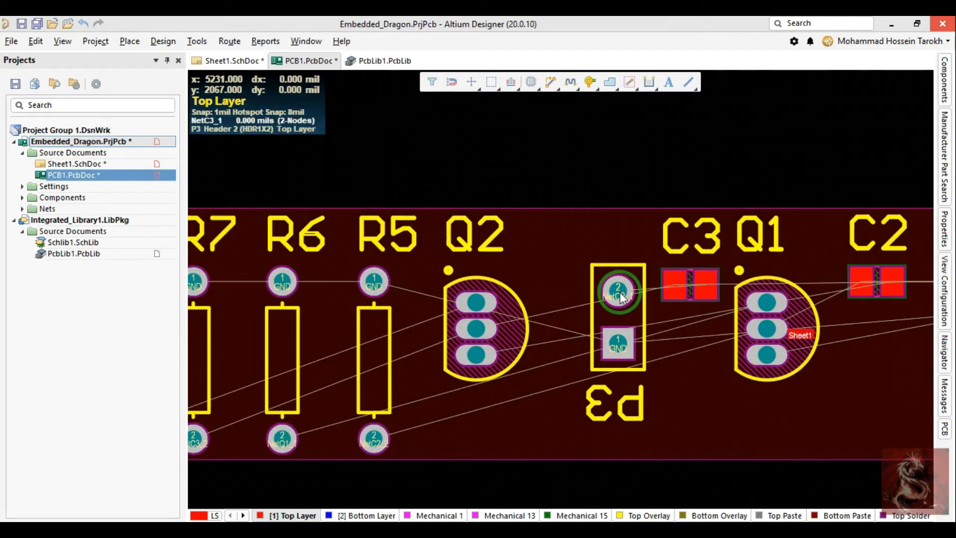
Step: Try to route a track from pad 2 of header P3
{"action": "key", "text": "ctrl+w"}
{"action": "left_click", "coordinate": [620, 291]}
{"action": "scroll", "coordinate": [555, 244], "scroll_direction": "down", "scroll_amount": 3, "text": "ctrl"}
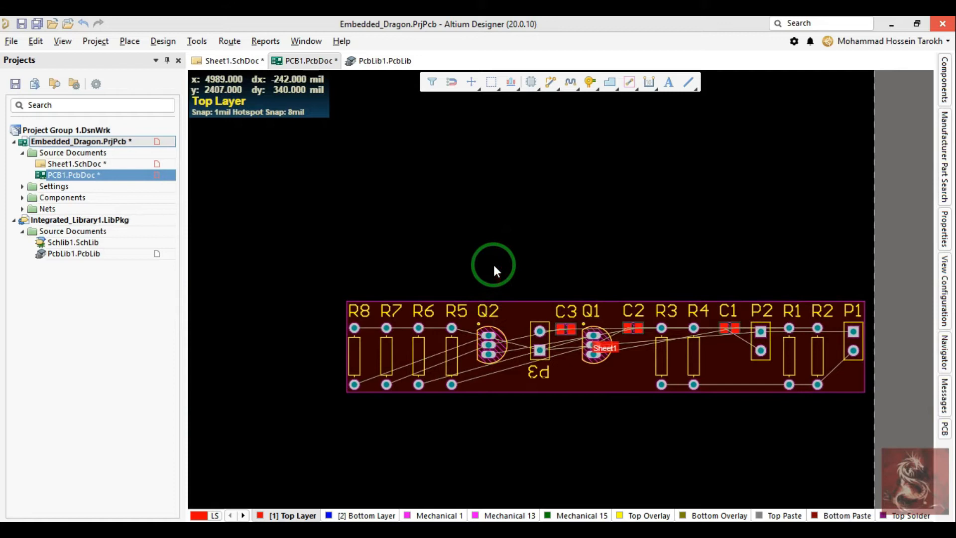
{"action": "key", "text": "g"}
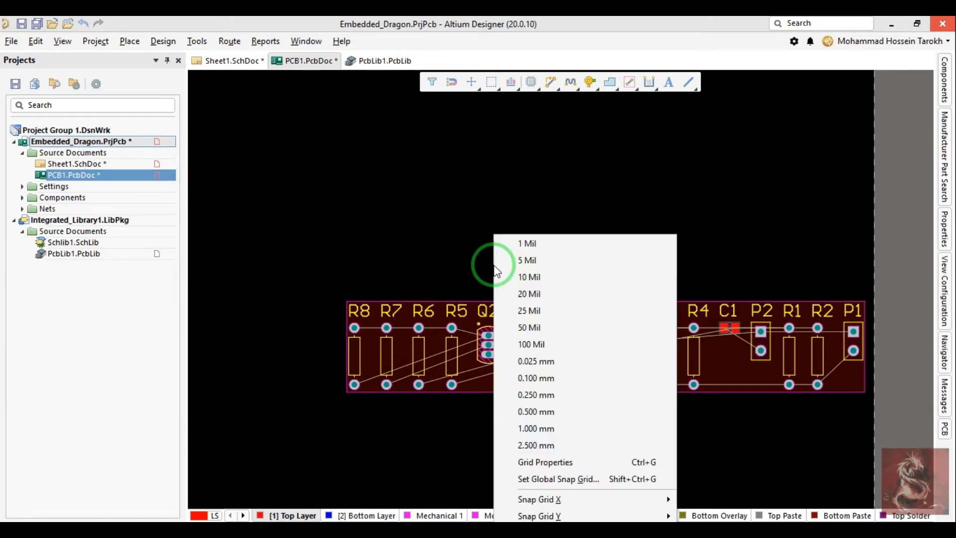
{"action": "key", "text": "g"}
{"action": "left_click_drag", "start_coordinate": [462, 242], "coordinate": [609, 195]}
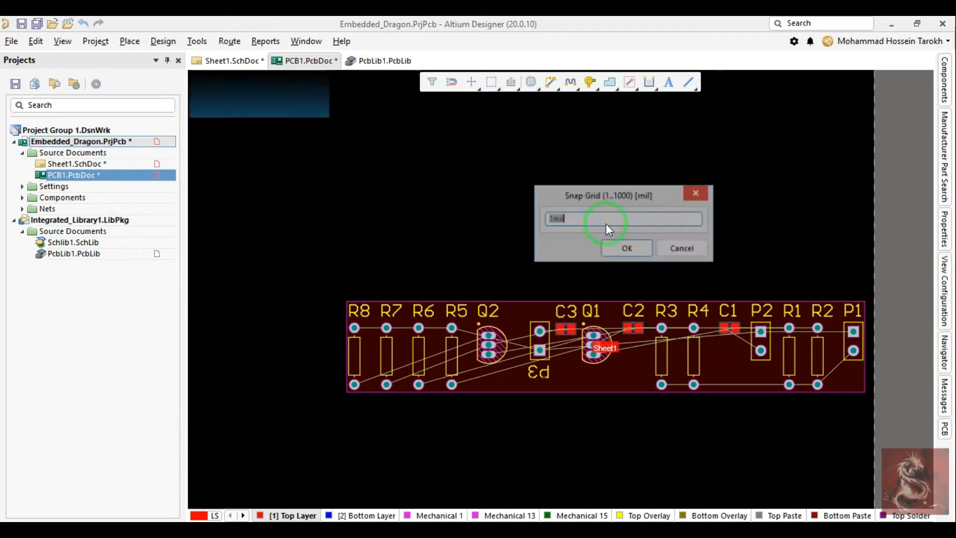
{"action": "key", "text": "Escape"}
{"action": "key", "text": "g"}
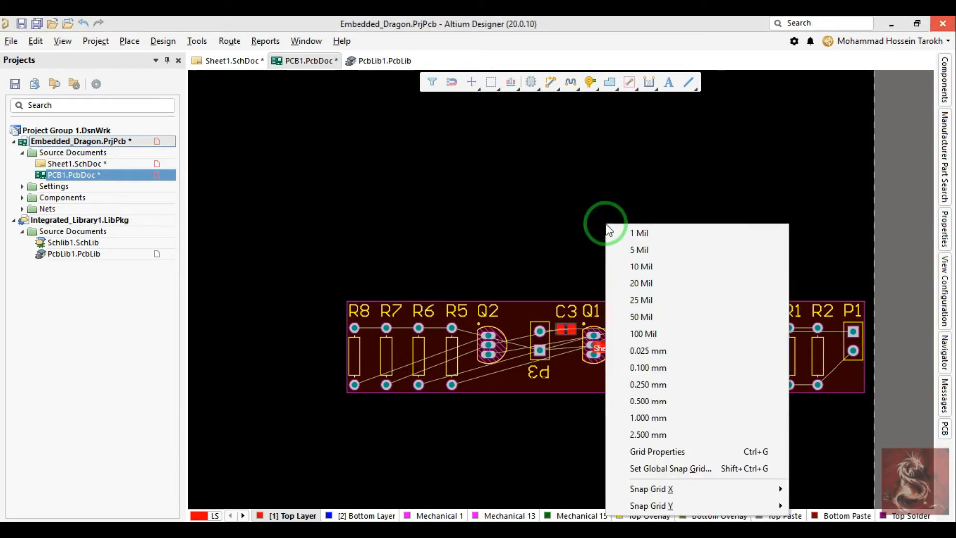
{"action": "left_click", "coordinate": [656, 398]}
Step: Set the board's global snap grid to 100 mil
{"action": "key", "text": "ctrl+shift+g"}
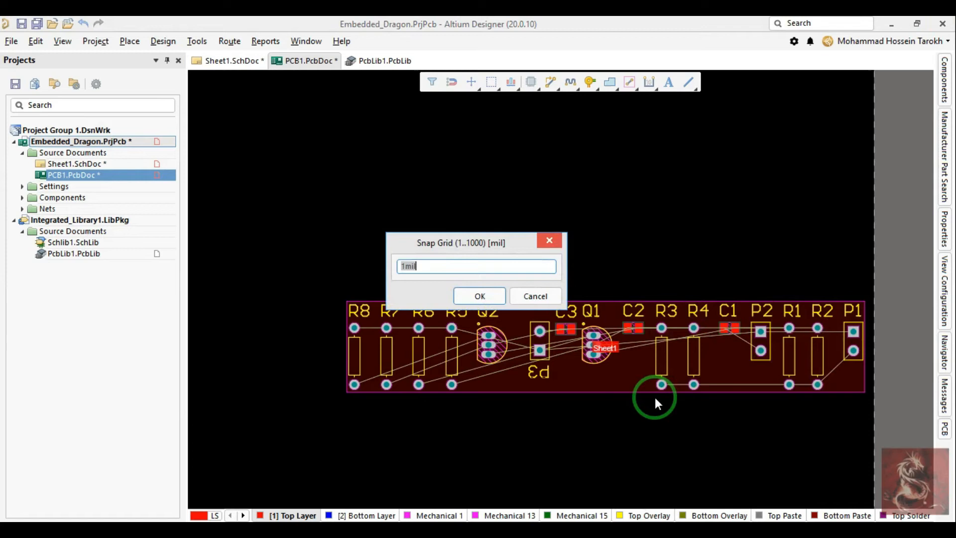
{"action": "type", "text": "100"}
{"action": "key", "text": "Return"}
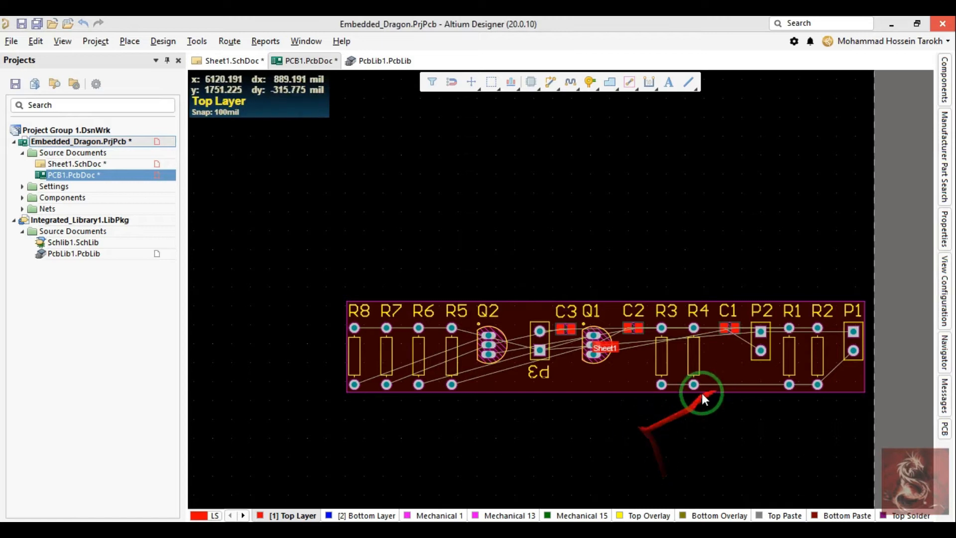
Step: Move resistor R4 slightly away from R3 and out of line with the resistor row
{"action": "scroll", "coordinate": [697, 378], "scroll_direction": "up", "scroll_amount": 4, "text": "ctrl"}
{"action": "left_click_drag", "start_coordinate": [691, 349], "coordinate": [717, 334]}
{"action": "scroll", "coordinate": [704, 331], "scroll_direction": "down", "scroll_amount": 6, "text": "ctrl"}
{"action": "scroll", "coordinate": [575, 307], "scroll_direction": "down", "scroll_amount": 2, "text": "ctrl"}
{"action": "mouse_move", "coordinate": [574, 308]}
{"action": "right_mouse_down"}
{"action": "mouse_move", "coordinate": [579, 324]}
{"action": "mouse_move", "coordinate": [624, 335]}
{"action": "right_mouse_up"}
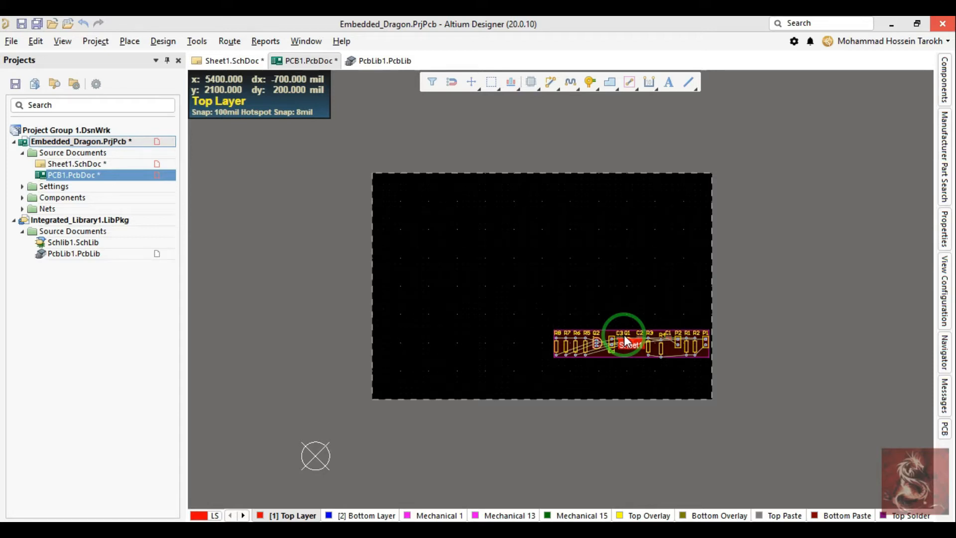
{"action": "scroll", "coordinate": [500, 238], "scroll_direction": "up", "scroll_amount": 3, "text": "ctrl"}
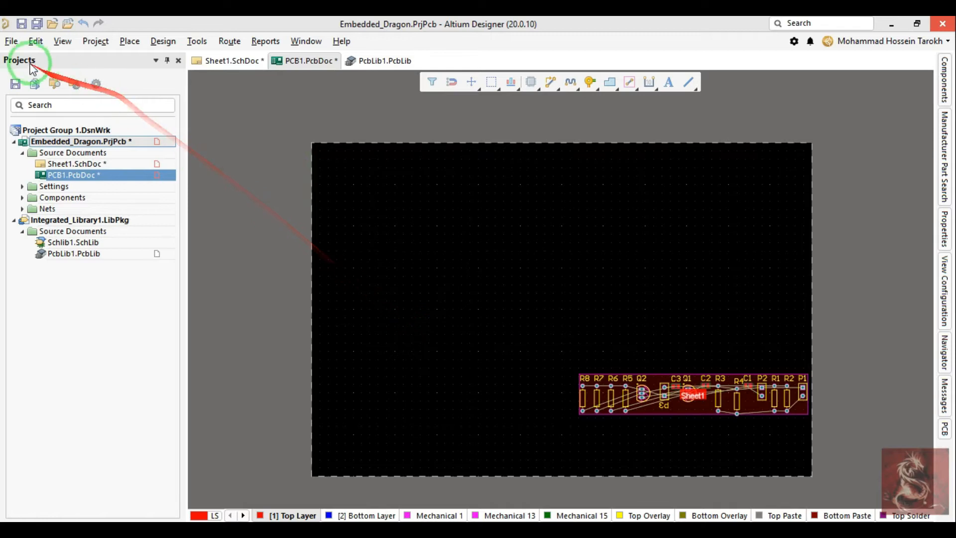
Step: Open the project's default print settings and examine the printout configuration of the PCB Prints output
{"action": "left_click", "coordinate": [10, 42]}
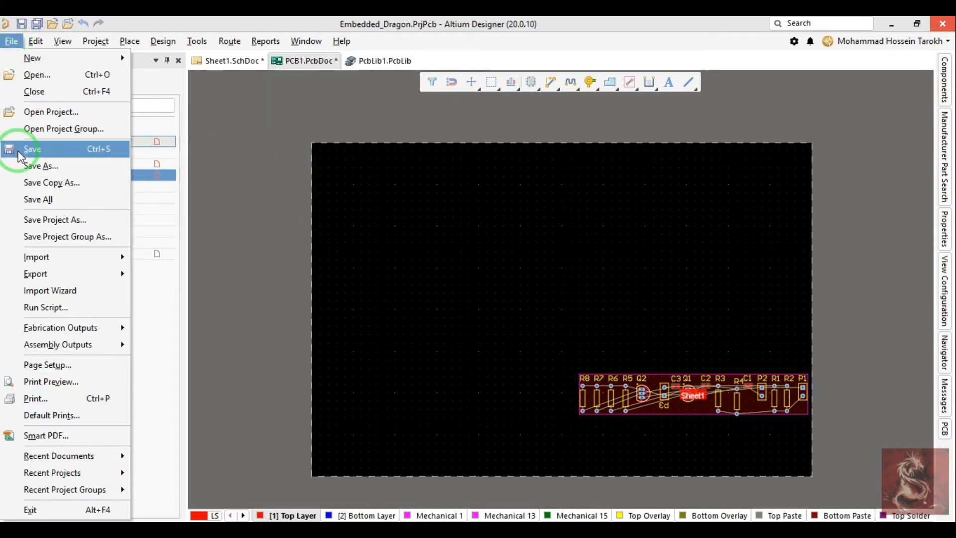
{"action": "mouse_move", "coordinate": [82, 260]}
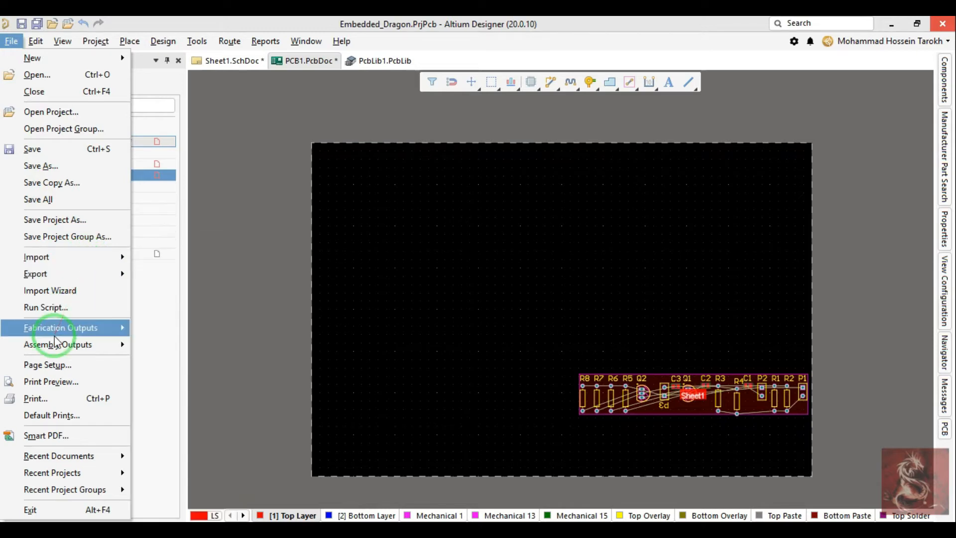
{"action": "mouse_move", "coordinate": [61, 333]}
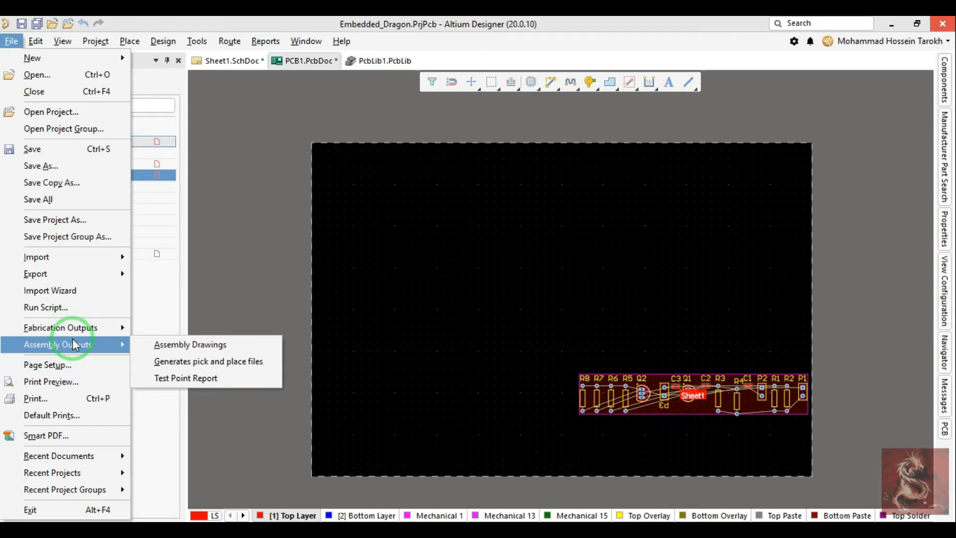
{"action": "mouse_move", "coordinate": [108, 333]}
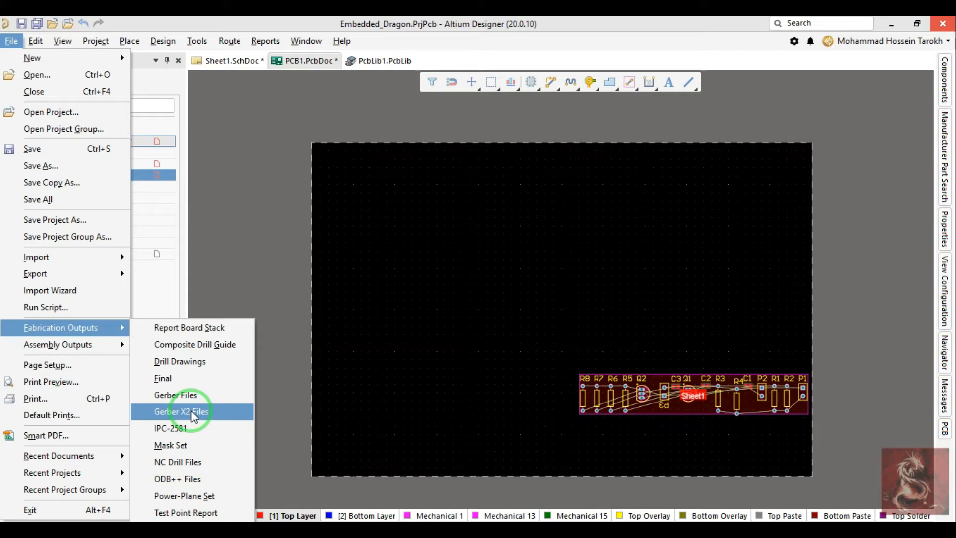
{"action": "left_click", "coordinate": [102, 346]}
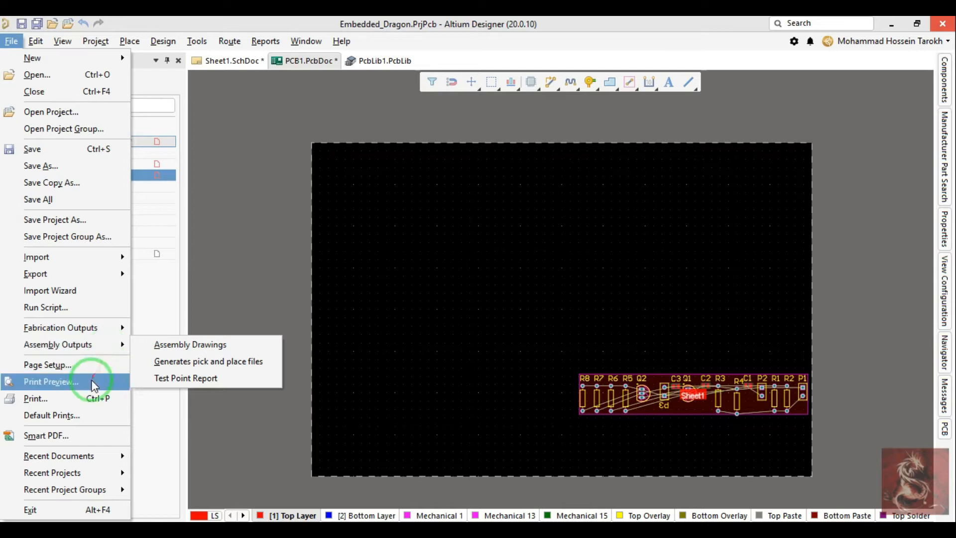
{"action": "left_click", "coordinate": [68, 417]}
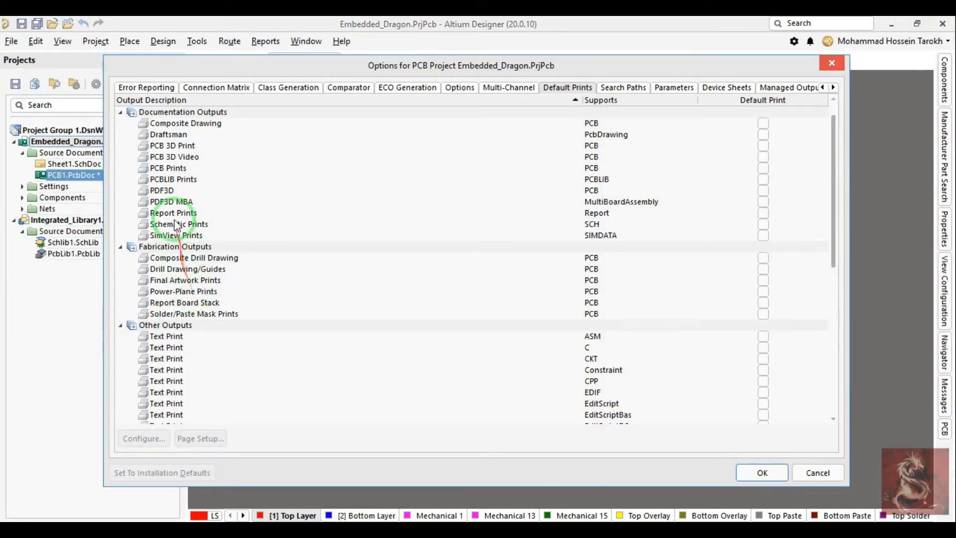
{"action": "left_click", "coordinate": [163, 168]}
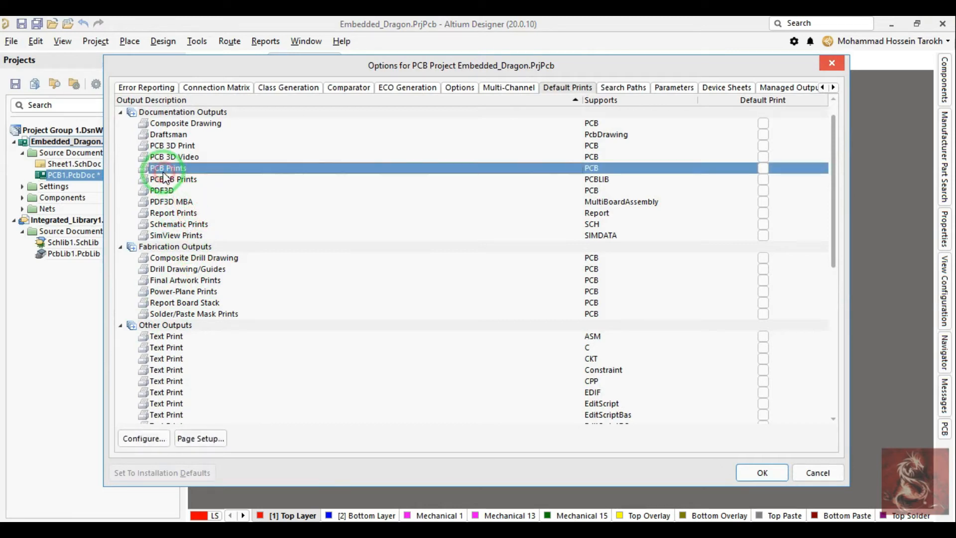
{"action": "left_click", "coordinate": [145, 439]}
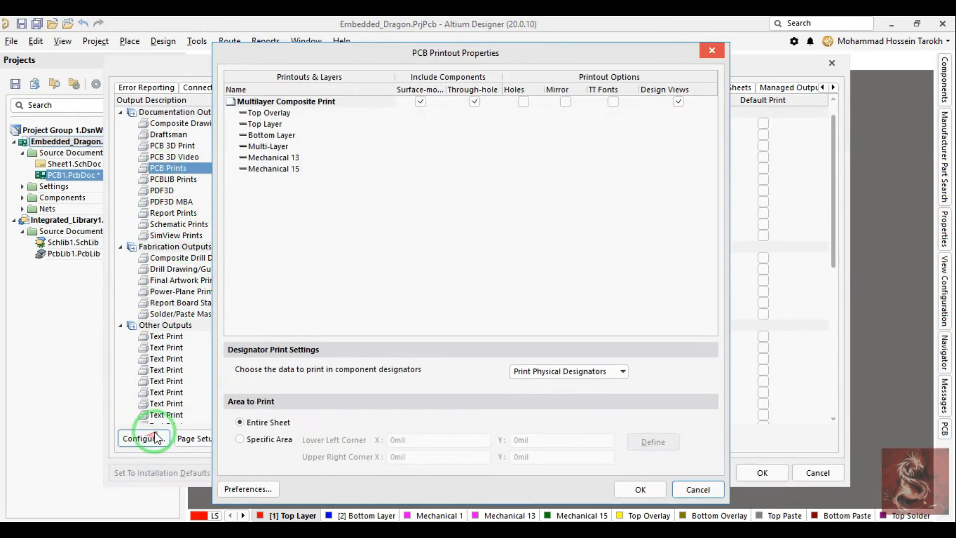
{"action": "key", "text": "Escape"}
Step: Try the Scaled Print scale mode in the PCB Prints page setup and leave the project options
{"action": "left_click", "coordinate": [189, 445]}
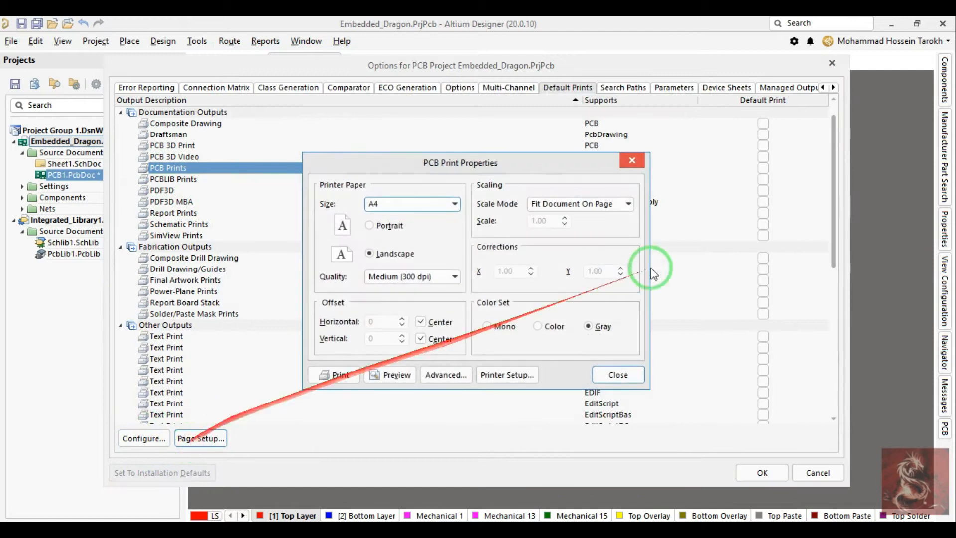
{"action": "left_click", "coordinate": [590, 204]}
{"action": "left_click", "coordinate": [587, 218]}
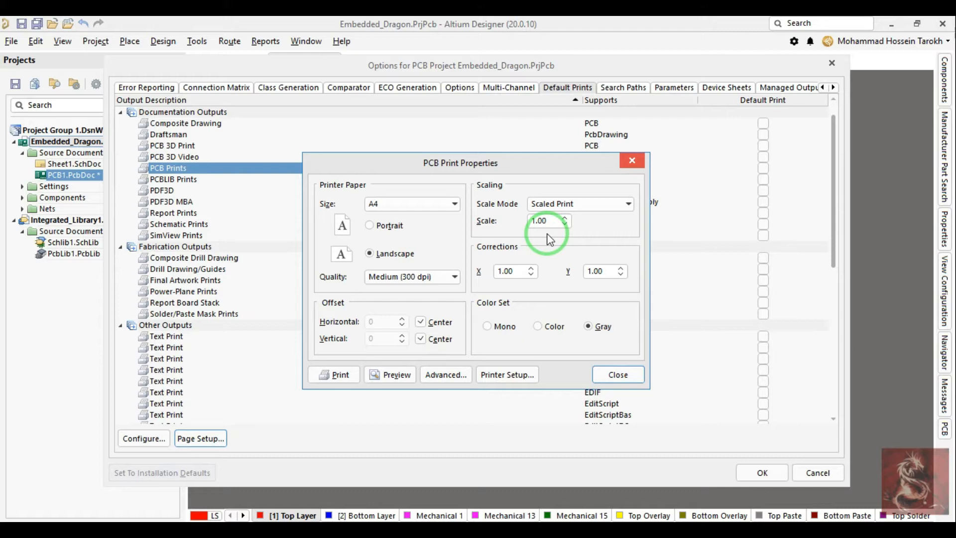
{"action": "key", "text": "Escape"}
{"action": "key", "text": "Escape"}
Step: Switch the board between 3D and 2D layout modes, ending in 3D
{"action": "right_click_drag", "start_coordinate": [616, 281], "coordinate": [580, 274]}
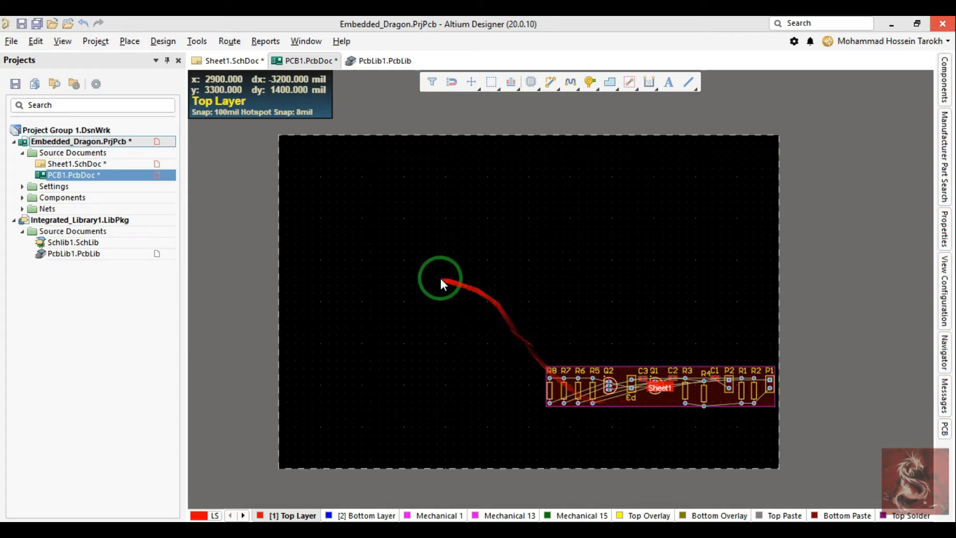
{"action": "right_click_drag", "start_coordinate": [440, 277], "coordinate": [455, 280]}
{"action": "left_click", "coordinate": [8, 43]}
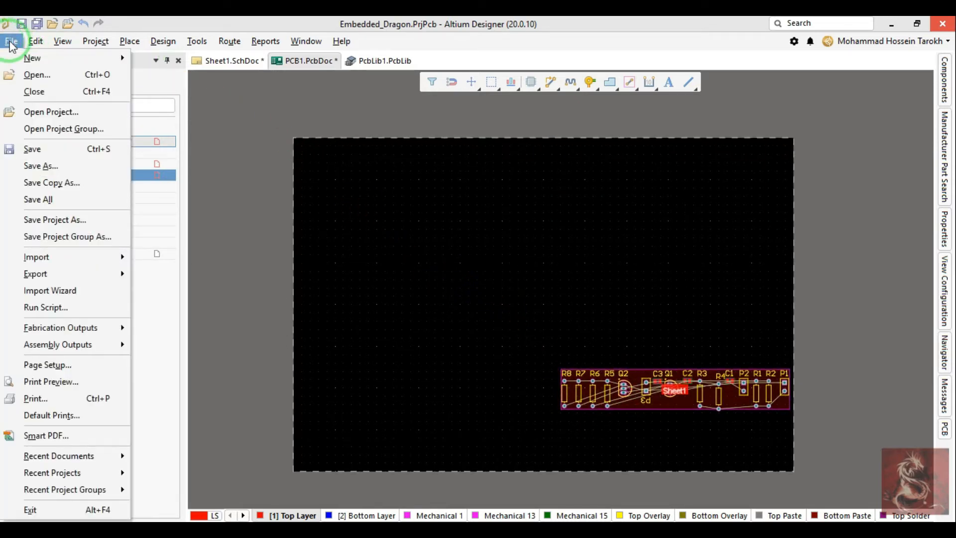
{"action": "left_click", "coordinate": [32, 42]}
{"action": "left_click", "coordinate": [64, 42]}
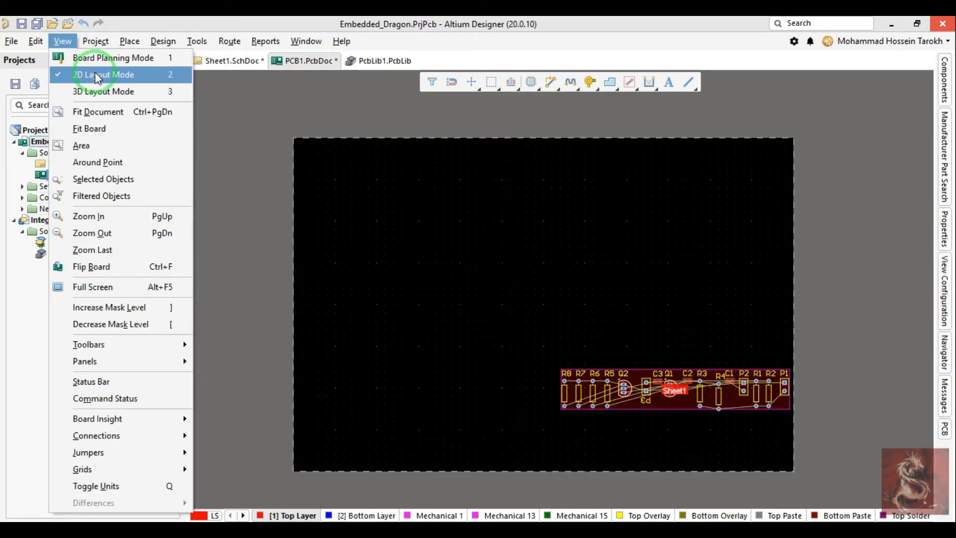
{"action": "left_click", "coordinate": [96, 92]}
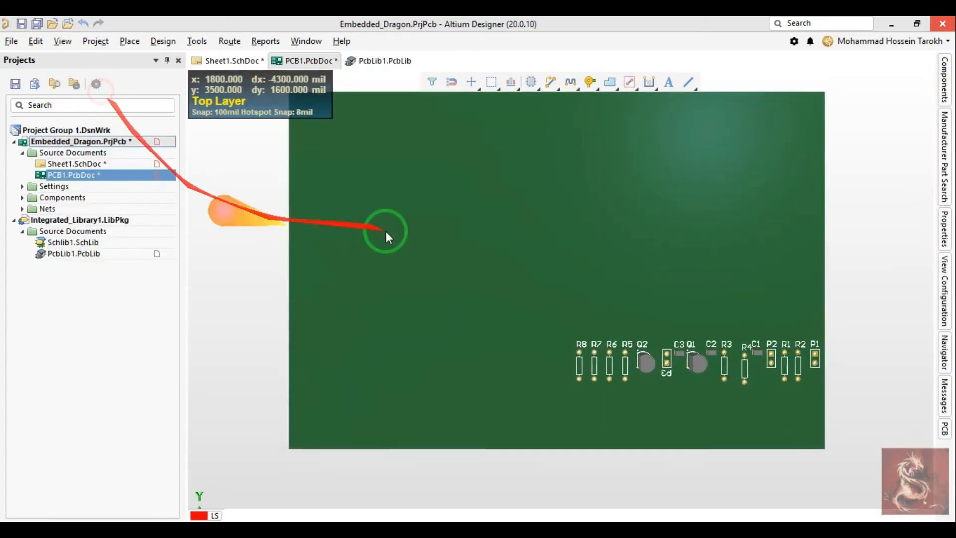
{"action": "key", "text": "2"}
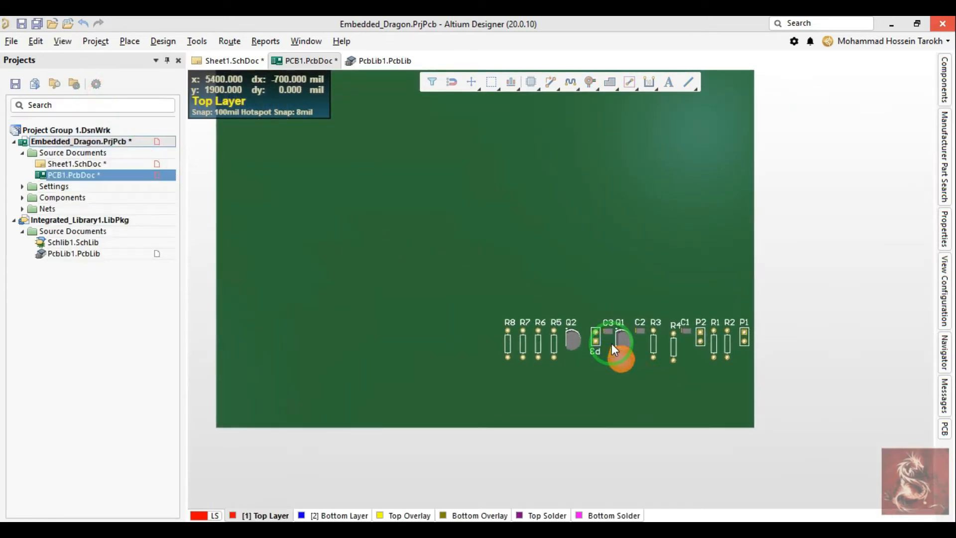
{"action": "key", "text": "3"}
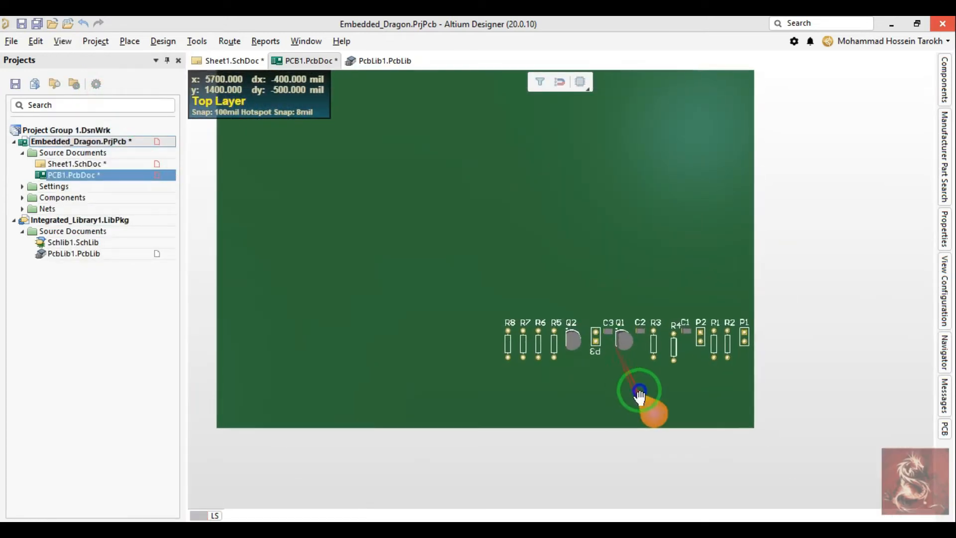
Step: Examine the board's pads and component bodies in 3D from several angles, and fit the whole document in view
{"action": "scroll", "coordinate": [625, 380], "scroll_direction": "up", "scroll_amount": 2, "text": "ctrl"}
{"action": "right_click_drag", "start_coordinate": [621, 360], "coordinate": [607, 288], "text": "shift"}
{"action": "right_click_drag", "start_coordinate": [625, 357], "coordinate": [458, 366], "text": "shift"}
{"action": "scroll", "coordinate": [416, 249], "scroll_direction": "up", "scroll_amount": 7, "text": "ctrl"}
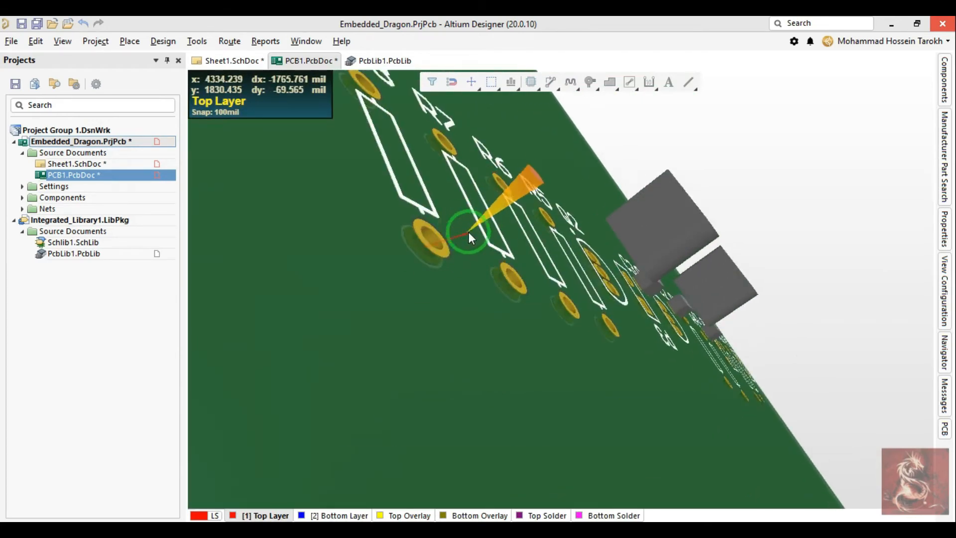
{"action": "right_click_drag", "start_coordinate": [384, 258], "coordinate": [333, 302], "text": "shift"}
{"action": "scroll", "coordinate": [332, 302], "scroll_direction": "up", "scroll_amount": 8, "text": "ctrl"}
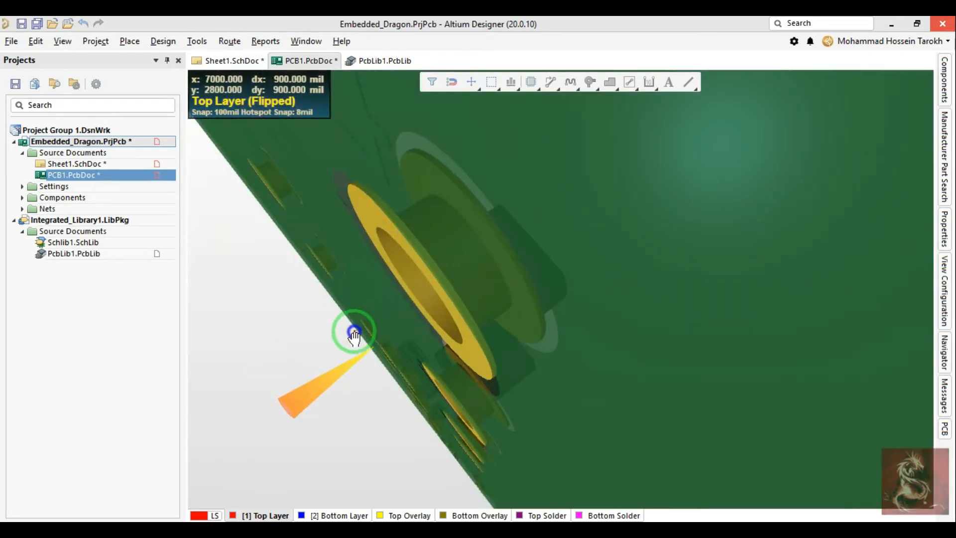
{"action": "right_click_drag", "start_coordinate": [354, 333], "coordinate": [335, 338]}
{"action": "scroll", "coordinate": [335, 337], "scroll_direction": "down", "scroll_amount": 8, "text": "ctrl"}
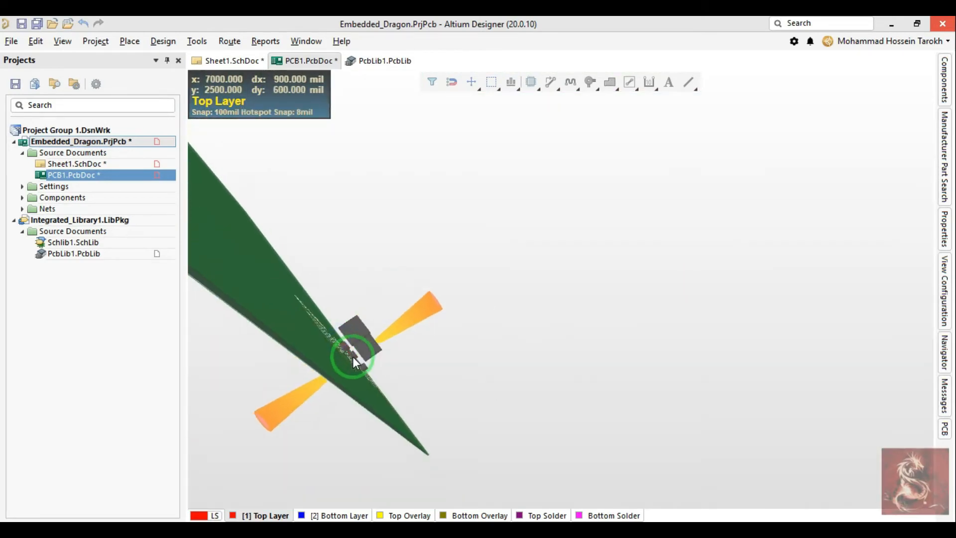
{"action": "right_click_drag", "start_coordinate": [368, 263], "coordinate": [393, 326], "text": "shift"}
{"action": "right_click_drag", "start_coordinate": [804, 133], "coordinate": [357, 289]}
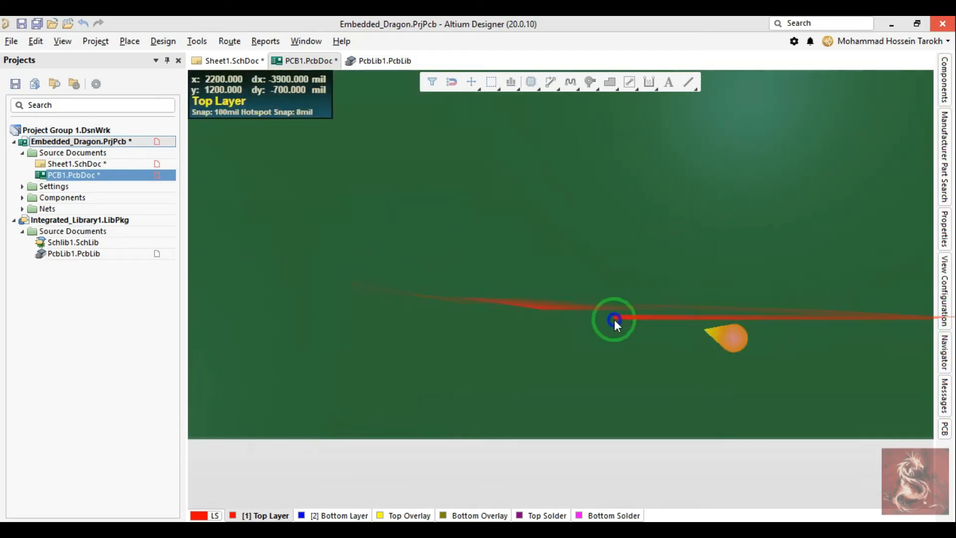
{"action": "key", "text": "ctrl+Page_Down"}
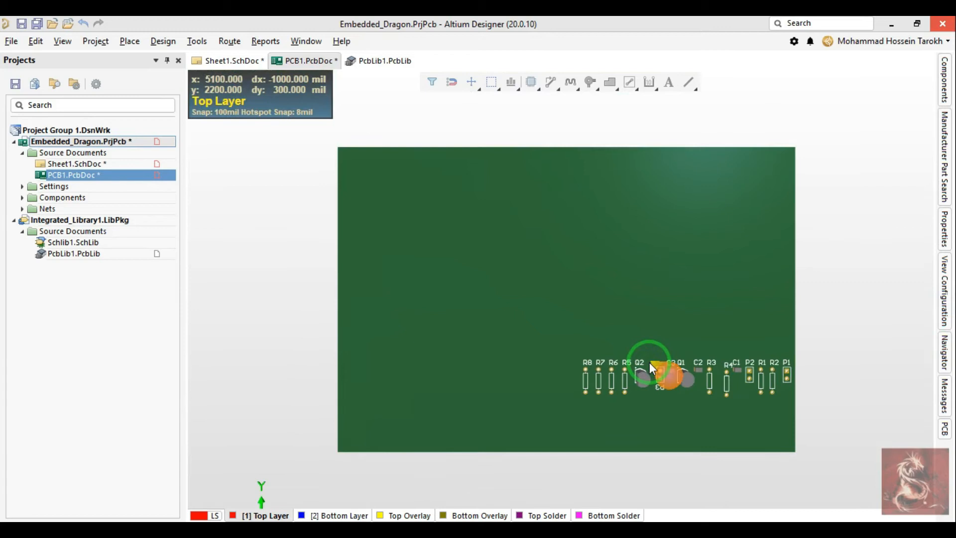
Step: Return the board from the 3D view to 2D layout mode
{"action": "scroll", "coordinate": [684, 361], "scroll_direction": "down", "scroll_amount": 4, "text": "ctrl"}
{"action": "mouse_move", "coordinate": [678, 335]}
{"action": "right_mouse_down", "text": "ctrl"}
{"action": "mouse_move", "coordinate": [651, 335]}
{"action": "mouse_move", "coordinate": [677, 335]}
{"action": "right_mouse_up", "text": "ctrl"}
{"action": "scroll", "coordinate": [678, 335], "scroll_direction": "up", "scroll_amount": 3, "text": "ctrl"}
{"action": "key", "text": "2"}
{"action": "scroll", "coordinate": [680, 331], "scroll_direction": "up", "scroll_amount": 1, "text": "ctrl"}
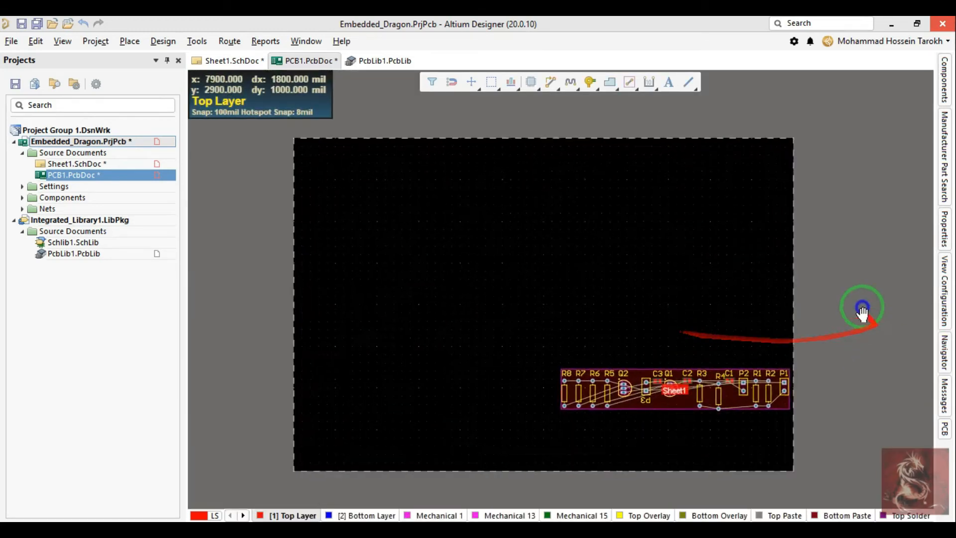
Step: Pan far away from the board in 2D and bring it back with Fit Document
{"action": "right_click_drag", "start_coordinate": [862, 309], "coordinate": [52, 454]}
{"action": "right_click_drag", "start_coordinate": [663, 300], "coordinate": [26, 327]}
{"action": "right_click_drag", "start_coordinate": [788, 264], "coordinate": [279, 318]}
{"action": "right_click_drag", "start_coordinate": [783, 286], "coordinate": [599, 354]}
{"action": "right_click_drag", "start_coordinate": [717, 362], "coordinate": [569, 239]}
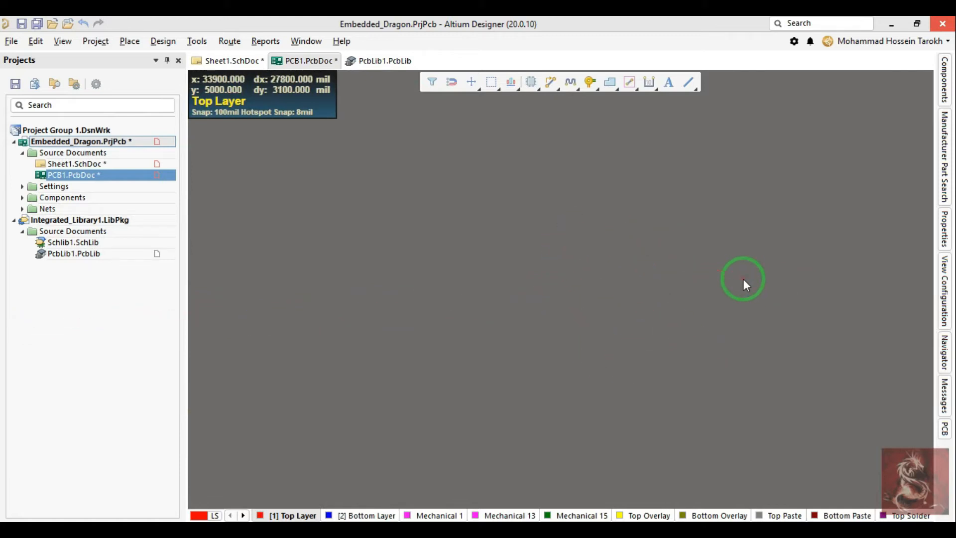
{"action": "key", "text": "v"}
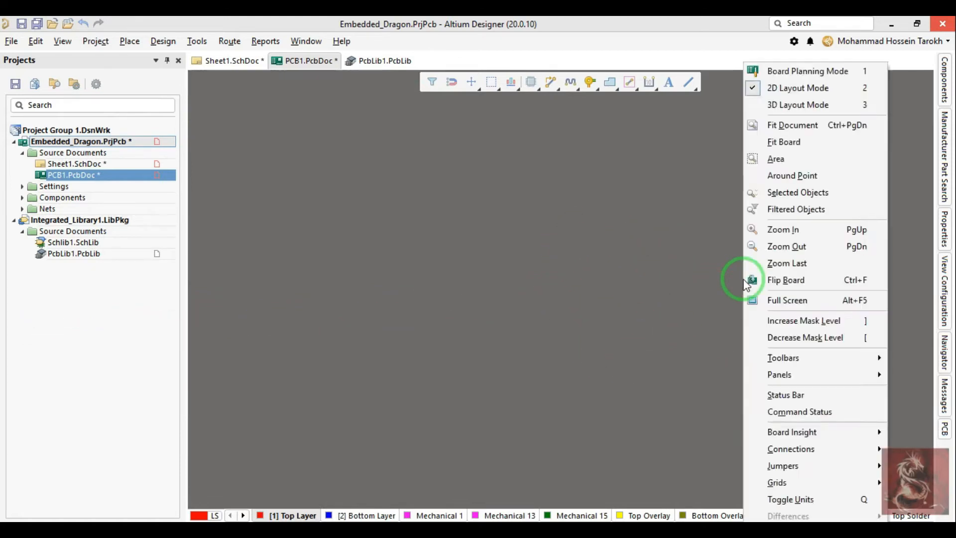
{"action": "key", "text": "d"}
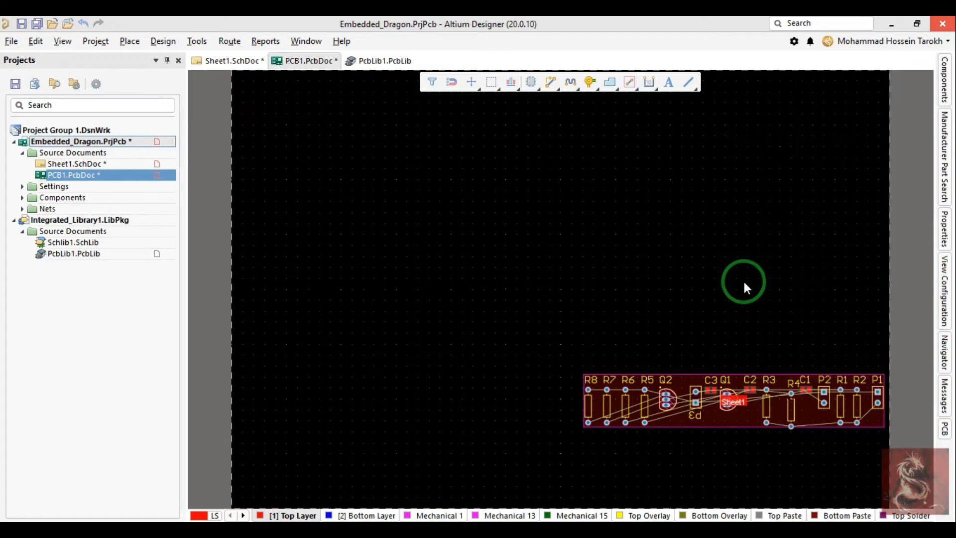
Step: Compare the Fit Board and Fit Document views by alternating between them, ending on Fit Document
{"action": "key", "text": "v"}
{"action": "key", "text": "f"}
{"action": "key", "text": "v"}
{"action": "key", "text": "d"}
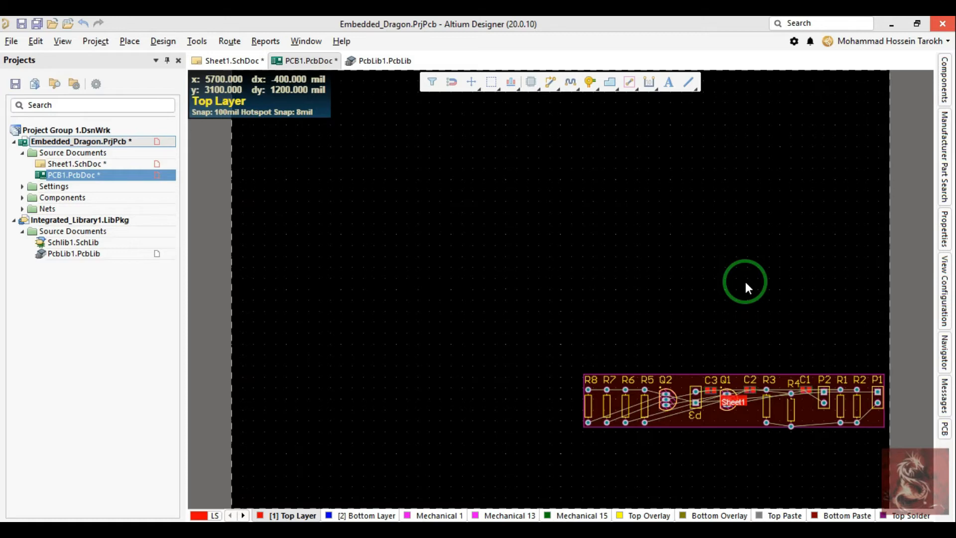
{"action": "key", "text": "v"}
{"action": "key", "text": "f"}
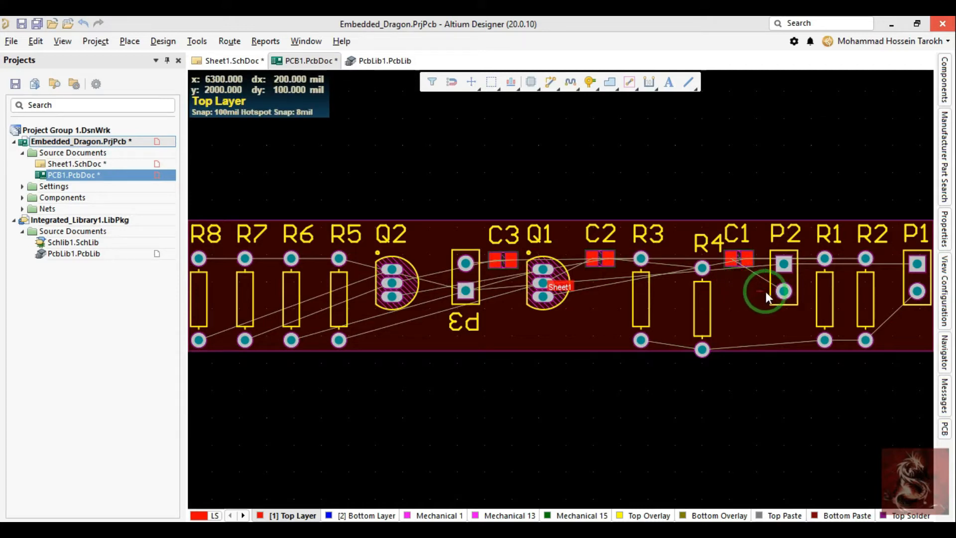
{"action": "key", "text": "v"}
{"action": "key", "text": "d"}
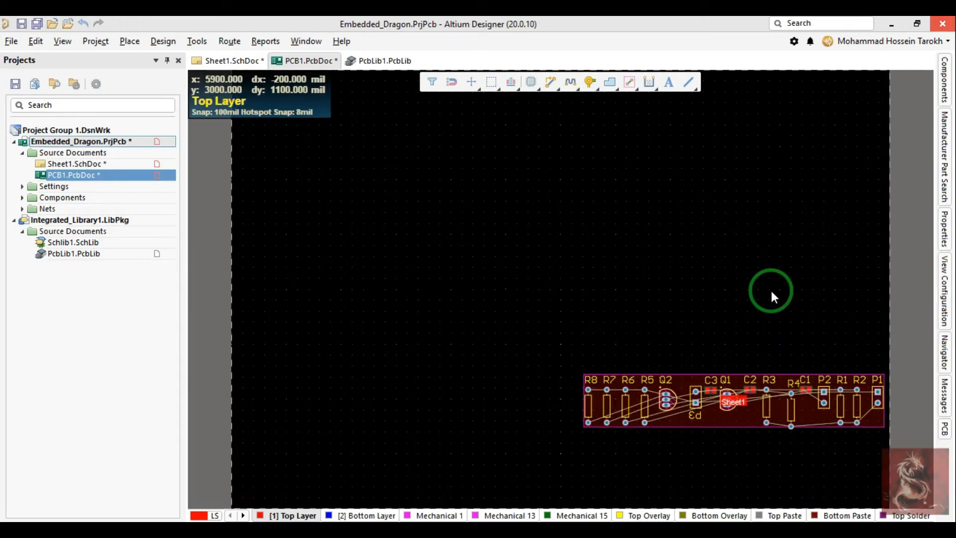
Step: Fit the PCB document in view and switch it to Board Planning Mode
{"action": "key", "text": "v"}
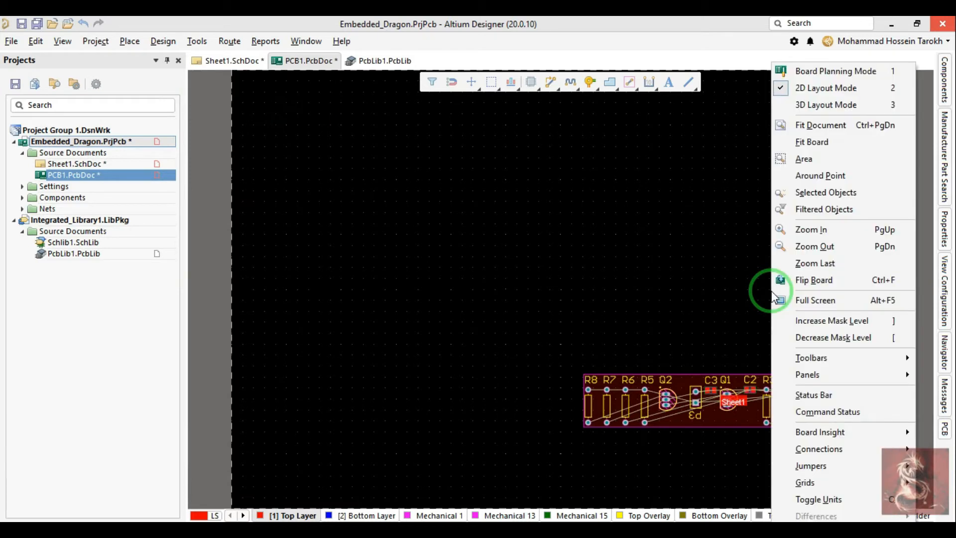
{"action": "key", "text": "f"}
{"action": "scroll", "coordinate": [417, 337], "scroll_direction": "down", "scroll_amount": 6, "text": "ctrl"}
{"action": "right_click_drag", "start_coordinate": [365, 251], "coordinate": [480, 309]}
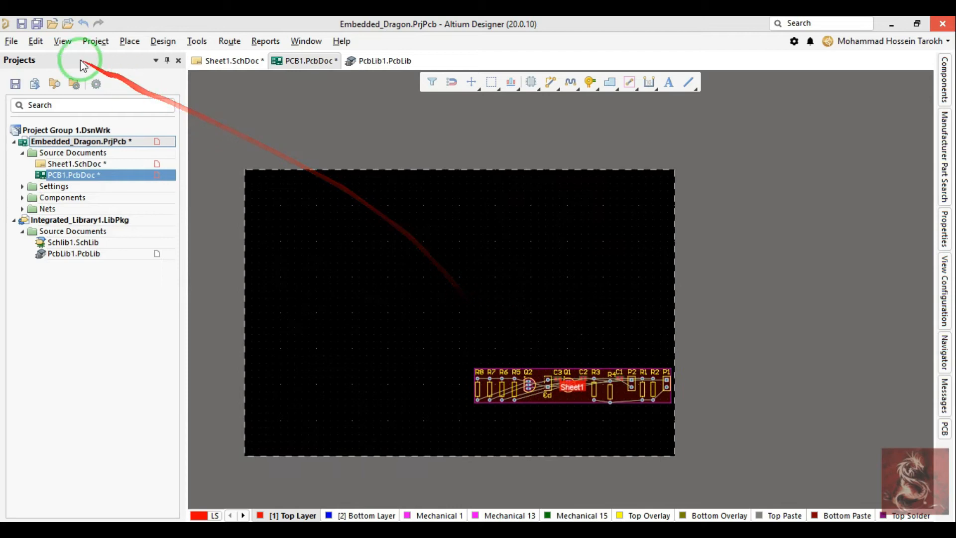
{"action": "left_click", "coordinate": [63, 42]}
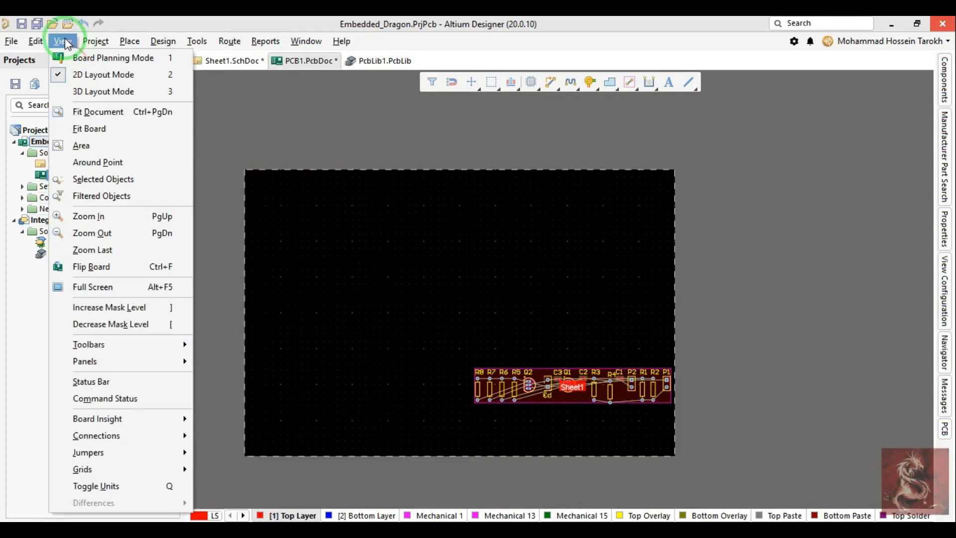
{"action": "left_click", "coordinate": [60, 60]}
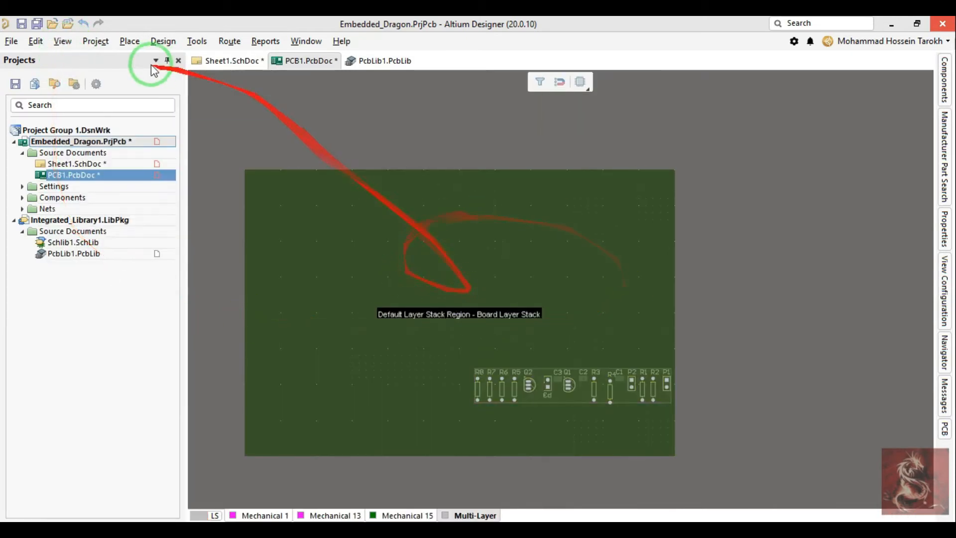
Step: Edit the board shape by sliding its left edge inward to just beside R8, making the board about 2900 mil wide
{"action": "left_click", "coordinate": [164, 42]}
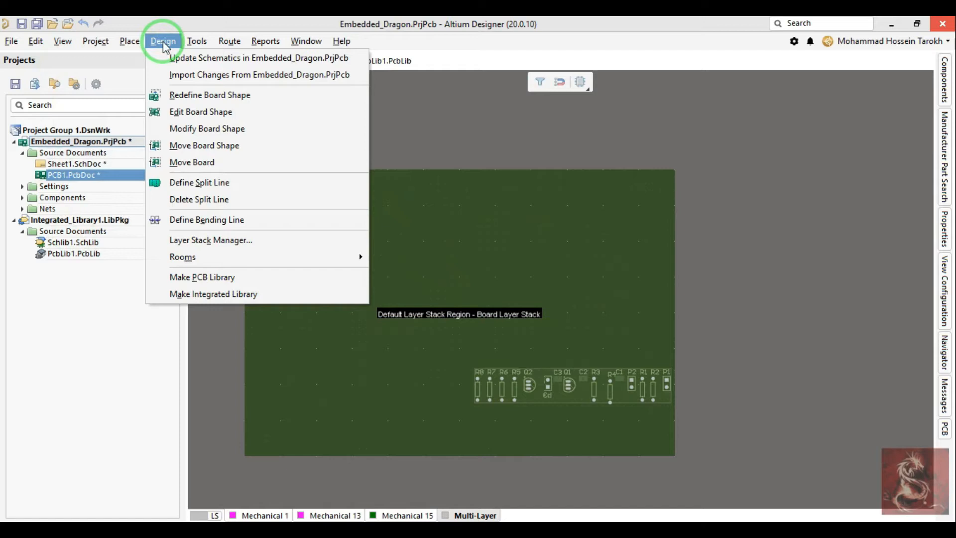
{"action": "left_click", "coordinate": [182, 114]}
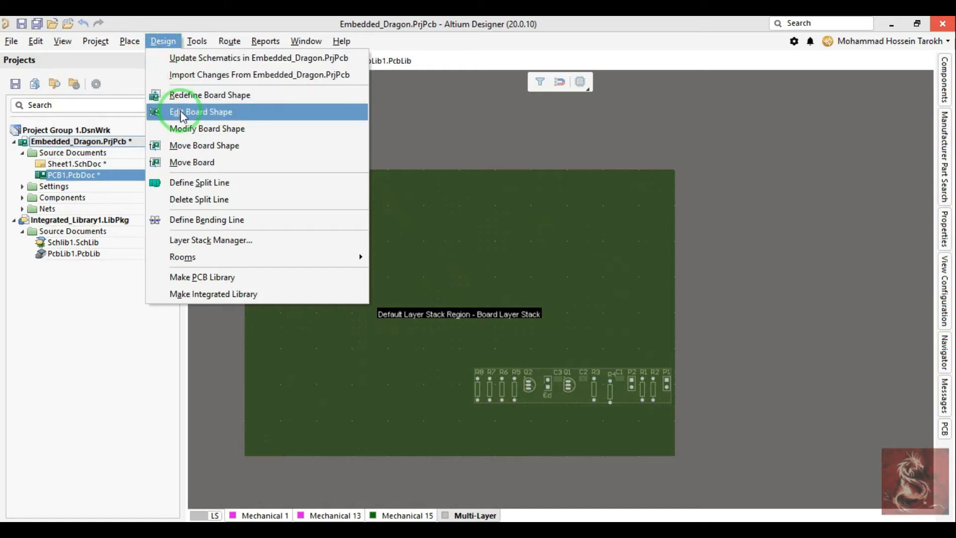
{"action": "left_click", "coordinate": [244, 313]}
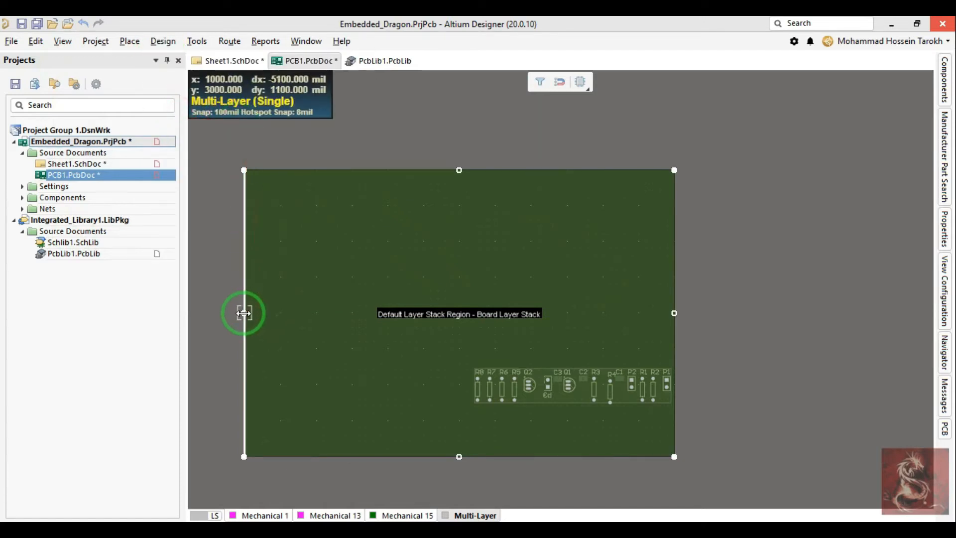
{"action": "left_click", "coordinate": [466, 380]}
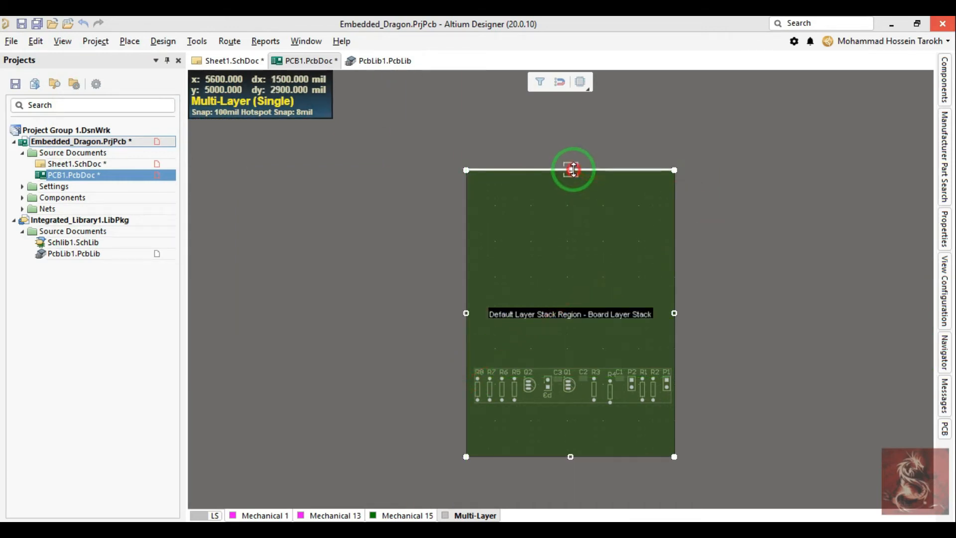
Step: Slide the board's top edge down to just above the component row, using a 1 mil snap grid
{"action": "left_click", "coordinate": [573, 170]}
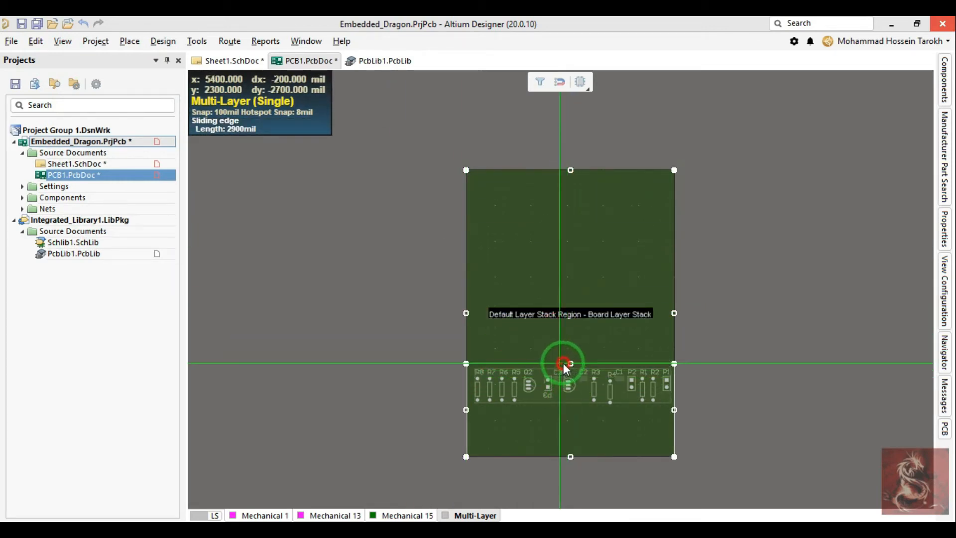
{"action": "key", "text": "g"}
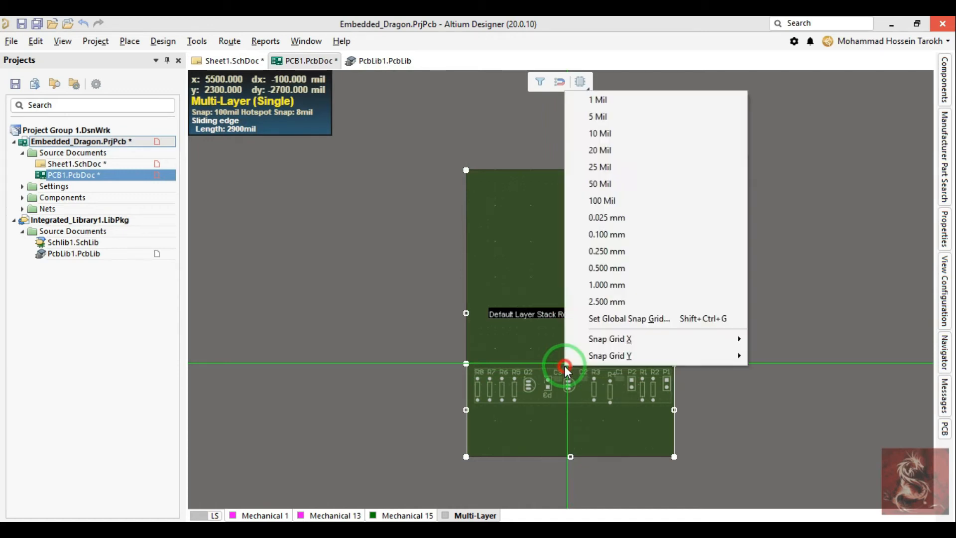
{"action": "key", "text": "Down"}
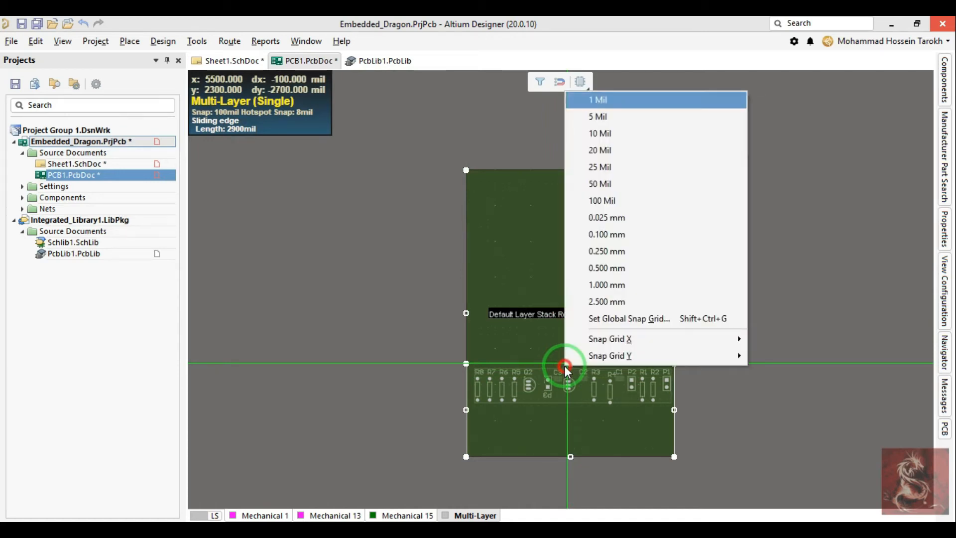
{"action": "key", "text": "Return"}
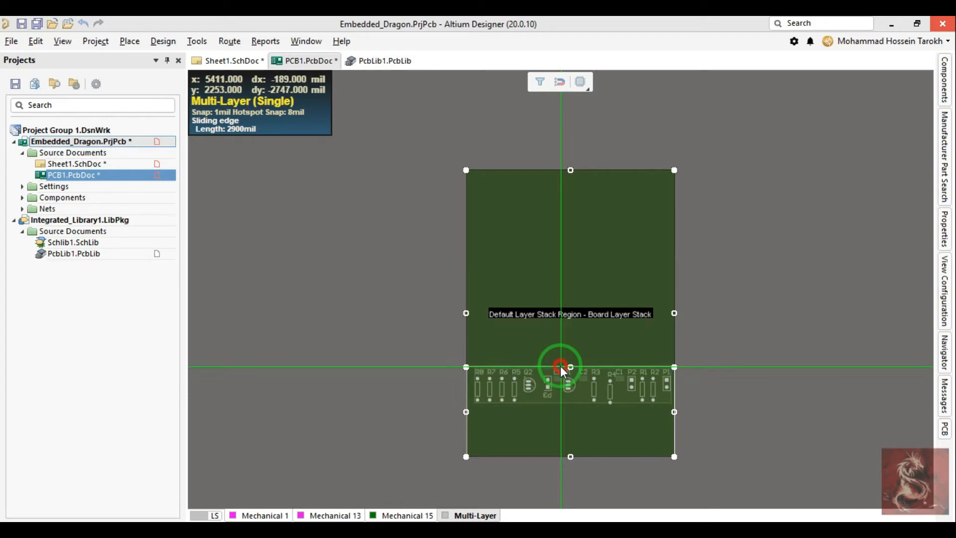
{"action": "left_click", "coordinate": [561, 368]}
Step: Slide the board's bottom edge up toward the components and return to 2D layout mode
{"action": "scroll", "coordinate": [577, 417], "scroll_direction": "up", "scroll_amount": 3, "text": "ctrl"}
{"action": "right_click_drag", "start_coordinate": [577, 418], "coordinate": [567, 333]}
{"action": "left_click", "coordinate": [551, 423]}
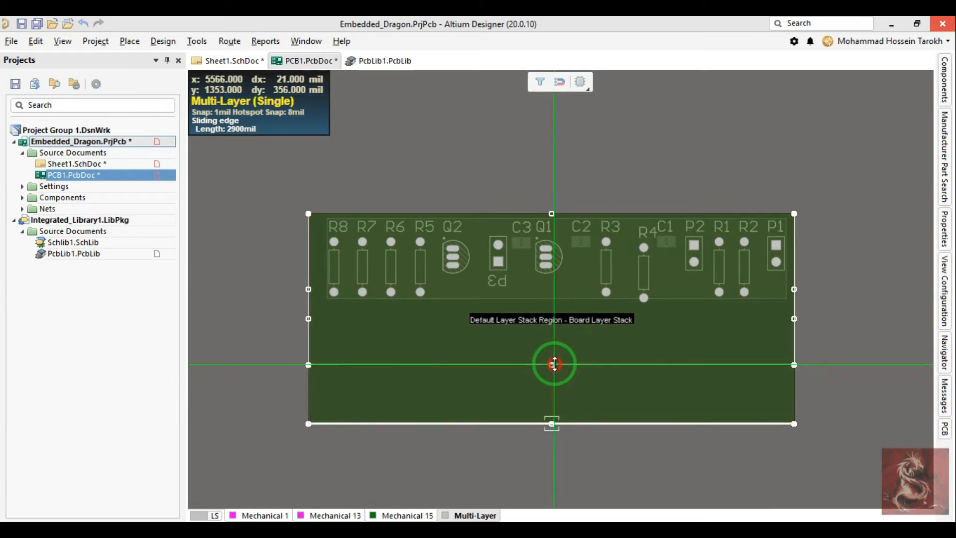
{"action": "left_click", "coordinate": [554, 376]}
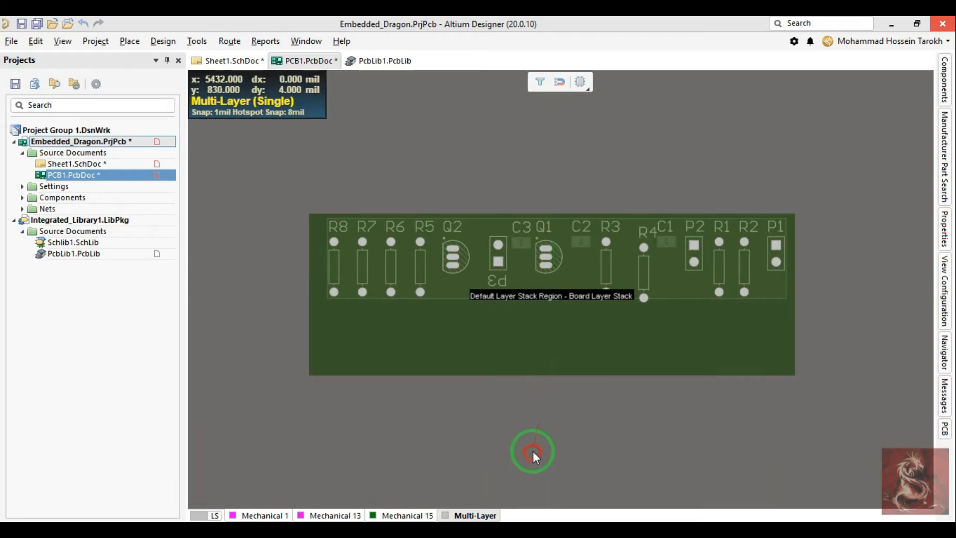
{"action": "key", "text": "2"}
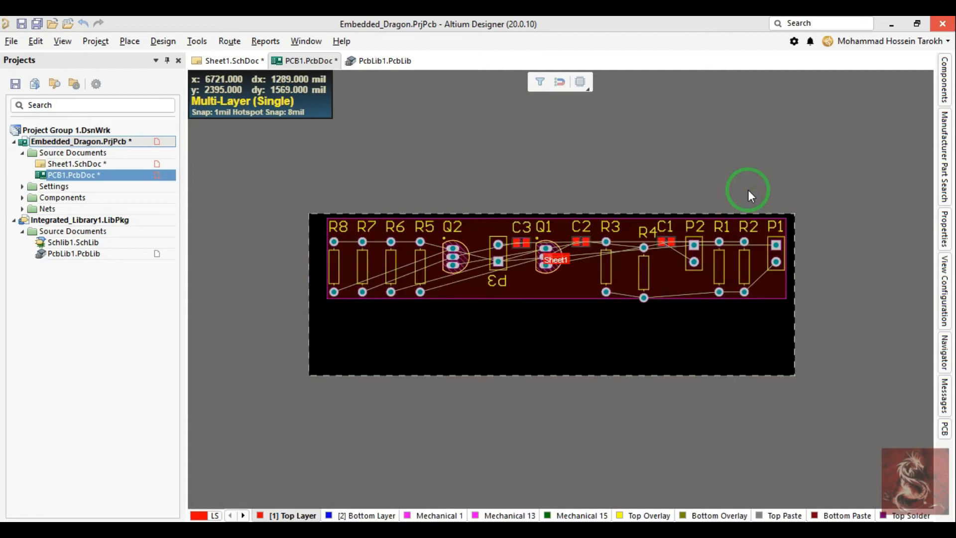
Step: Delete the Sheet1 room surrounding the components on the PCB
{"action": "scroll", "coordinate": [591, 227], "scroll_direction": "up", "scroll_amount": 1, "text": "ctrl"}
{"action": "scroll", "coordinate": [588, 256], "scroll_direction": "down", "scroll_amount": 1, "text": "ctrl"}
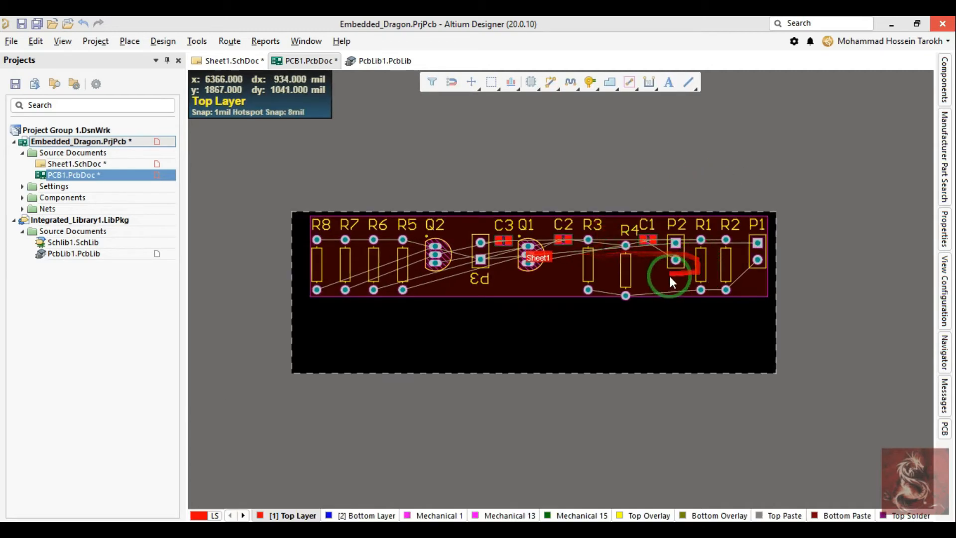
{"action": "left_click", "coordinate": [671, 277]}
{"action": "key", "text": "Delete"}
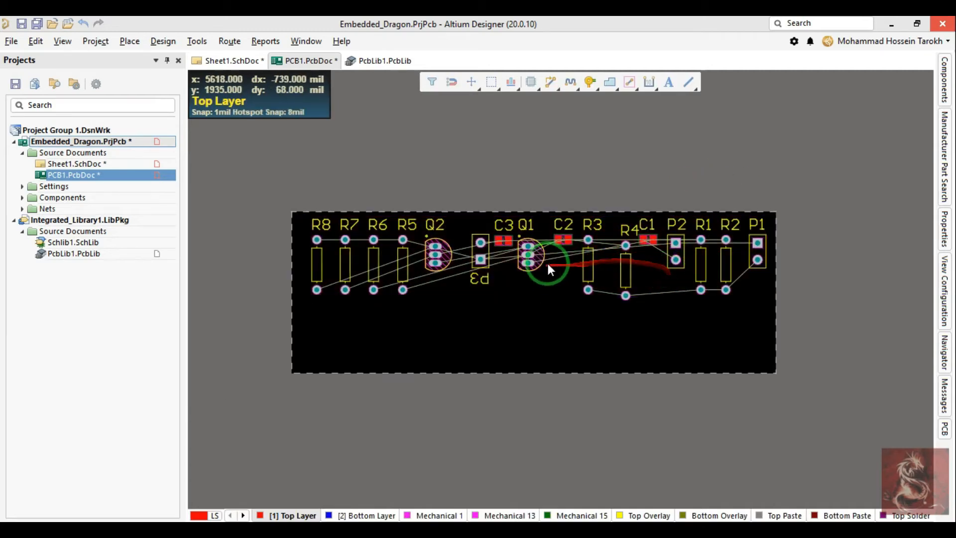
Step: Move header P1 closer to the board's upper right corner and rotate it 180 degrees
{"action": "scroll", "coordinate": [751, 243], "scroll_direction": "up", "scroll_amount": 3, "text": "ctrl"}
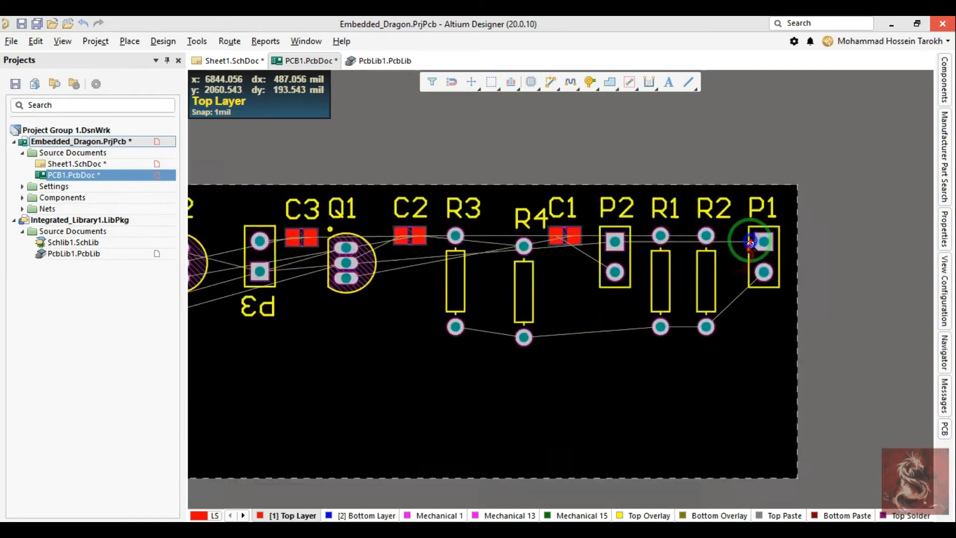
{"action": "left_click_drag", "start_coordinate": [751, 243], "coordinate": [769, 220]}
{"action": "key", "text": "space"}
{"action": "key", "text": "space"}
{"action": "scroll", "coordinate": [773, 282], "scroll_direction": "down", "scroll_amount": 2, "text": "ctrl"}
{"action": "key", "text": "space"}
{"action": "mouse_move", "coordinate": [772, 307]}
{"action": "left_mouse_down"}
{"action": "mouse_move", "coordinate": [758, 312]}
{"action": "mouse_move", "coordinate": [772, 301]}
{"action": "left_mouse_up"}
{"action": "key", "text": "space"}
{"action": "scroll", "coordinate": [706, 312], "scroll_direction": "down", "scroll_amount": 2, "text": "ctrl"}
{"action": "scroll", "coordinate": [706, 312], "scroll_direction": "down", "scroll_amount": 1, "text": "ctrl"}
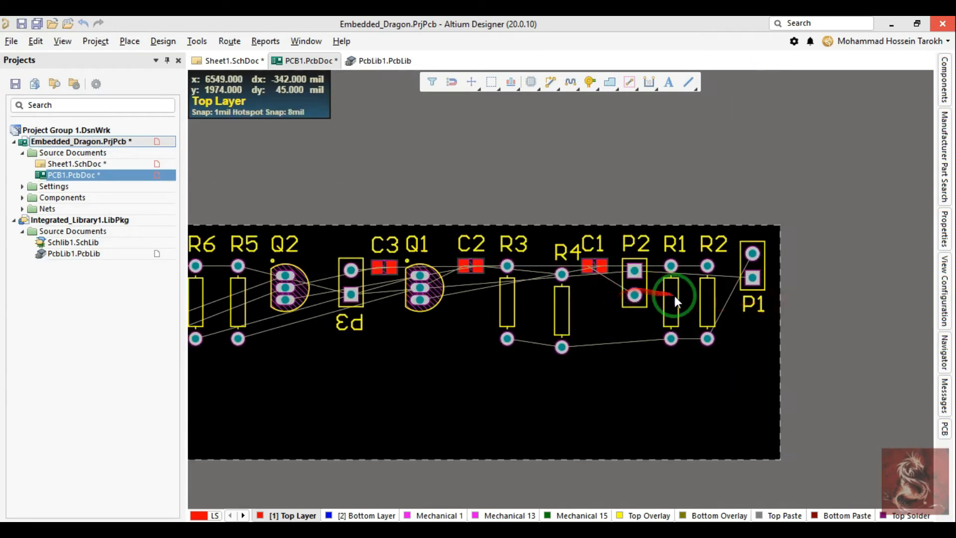
Step: Adjust P1's position near the corner and move its designator above the header, past the board's top edge
{"action": "right_click_drag", "start_coordinate": [542, 359], "coordinate": [610, 343]}
{"action": "scroll", "coordinate": [772, 257], "scroll_direction": "up", "scroll_amount": 1, "text": "ctrl"}
{"action": "scroll", "coordinate": [772, 258], "scroll_direction": "up", "scroll_amount": 2, "text": "ctrl"}
{"action": "right_click_drag", "start_coordinate": [687, 276], "coordinate": [627, 273]}
{"action": "mouse_move", "coordinate": [798, 217]}
{"action": "left_mouse_down"}
{"action": "mouse_move", "coordinate": [821, 263]}
{"action": "mouse_move", "coordinate": [781, 157]}
{"action": "mouse_move", "coordinate": [801, 229]}
{"action": "mouse_move", "coordinate": [793, 247]}
{"action": "mouse_move", "coordinate": [812, 205]}
{"action": "mouse_move", "coordinate": [788, 212]}
{"action": "mouse_move", "coordinate": [794, 232]}
{"action": "left_mouse_up"}
{"action": "left_click_drag", "start_coordinate": [811, 300], "coordinate": [789, 157]}
{"action": "right_click_drag", "start_coordinate": [739, 285], "coordinate": [769, 276]}
{"action": "right_click_drag", "start_coordinate": [672, 287], "coordinate": [703, 239]}
{"action": "scroll", "coordinate": [701, 239], "scroll_direction": "down", "scroll_amount": 3, "text": "ctrl"}
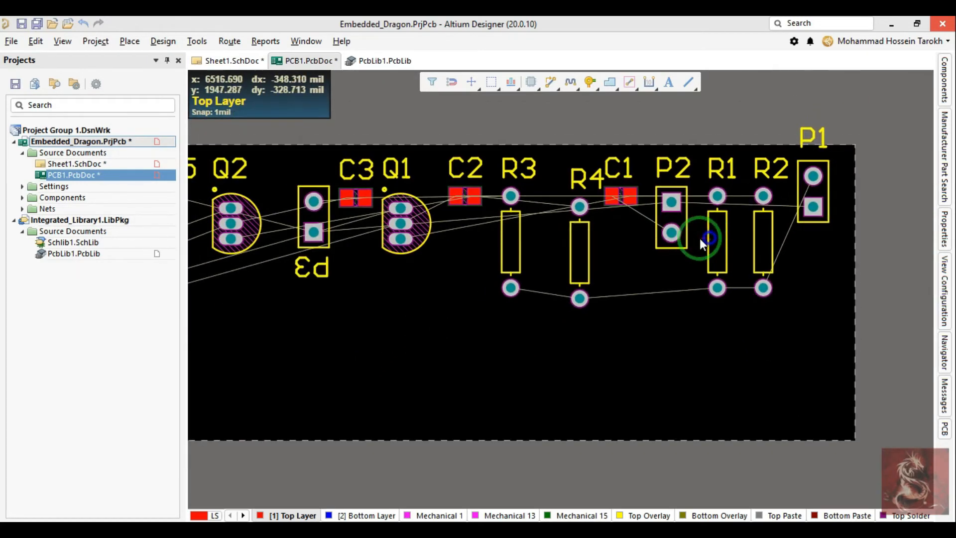
Step: Move header P3 directly below P1 along the board's right edge and rotate it 180 degrees
{"action": "right_click_drag", "start_coordinate": [322, 232], "coordinate": [465, 247]}
{"action": "left_click_drag", "start_coordinate": [464, 247], "coordinate": [618, 289]}
{"action": "key", "text": "space"}
{"action": "key", "text": "space"}
{"action": "key", "text": "space"}
{"action": "key", "text": "space"}
{"action": "scroll", "coordinate": [623, 286], "scroll_direction": "up", "scroll_amount": 3, "text": "ctrl"}
{"action": "scroll", "coordinate": [618, 288], "scroll_direction": "down", "scroll_amount": 3, "text": "ctrl"}
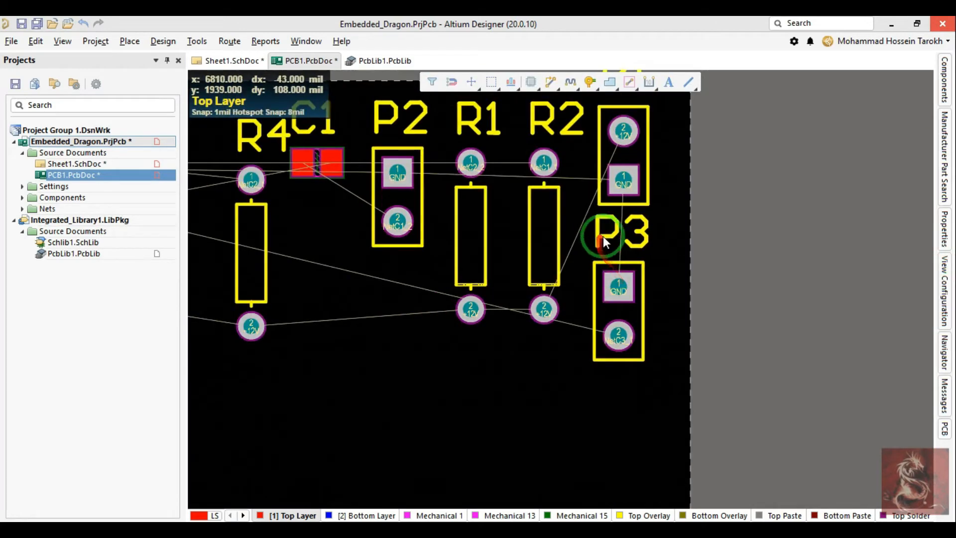
Step: Move header P2 directly below P3 to complete the column of headers
{"action": "scroll", "coordinate": [585, 239], "scroll_direction": "down", "scroll_amount": 4, "text": "ctrl"}
{"action": "right_click_drag", "start_coordinate": [321, 293], "coordinate": [750, 288]}
{"action": "right_click_drag", "start_coordinate": [744, 211], "coordinate": [698, 202]}
{"action": "right_click_drag", "start_coordinate": [697, 259], "coordinate": [420, 243]}
{"action": "left_click_drag", "start_coordinate": [476, 208], "coordinate": [592, 339]}
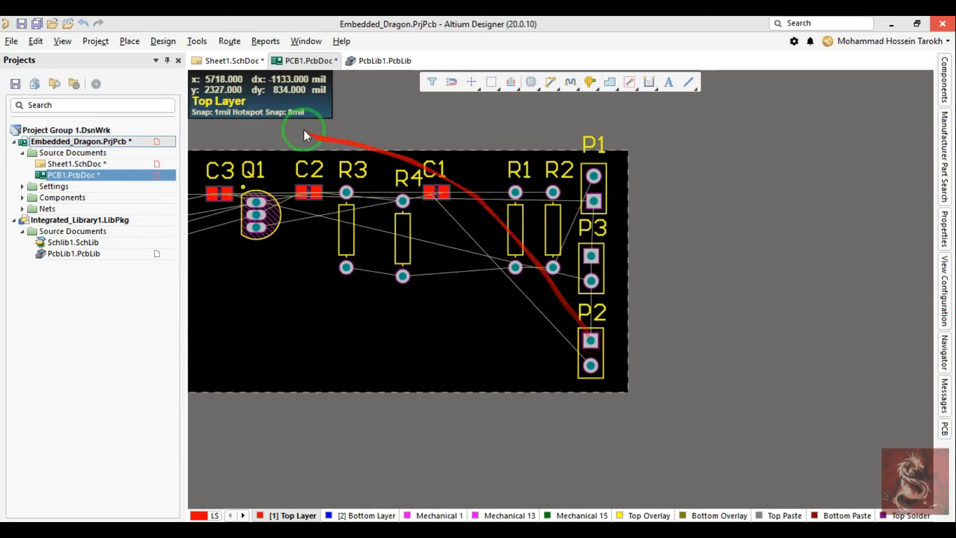
Step: Update PCB1.PcbDoc from the Sheet1 schematic and execute the engineering change that adds the Sheet1 room
{"action": "left_click", "coordinate": [227, 61]}
{"action": "right_click_drag", "start_coordinate": [324, 238], "coordinate": [369, 215]}
{"action": "scroll", "coordinate": [571, 276], "scroll_direction": "up", "scroll_amount": 3, "text": "ctrl"}
{"action": "left_click_drag", "start_coordinate": [686, 345], "coordinate": [604, 323]}
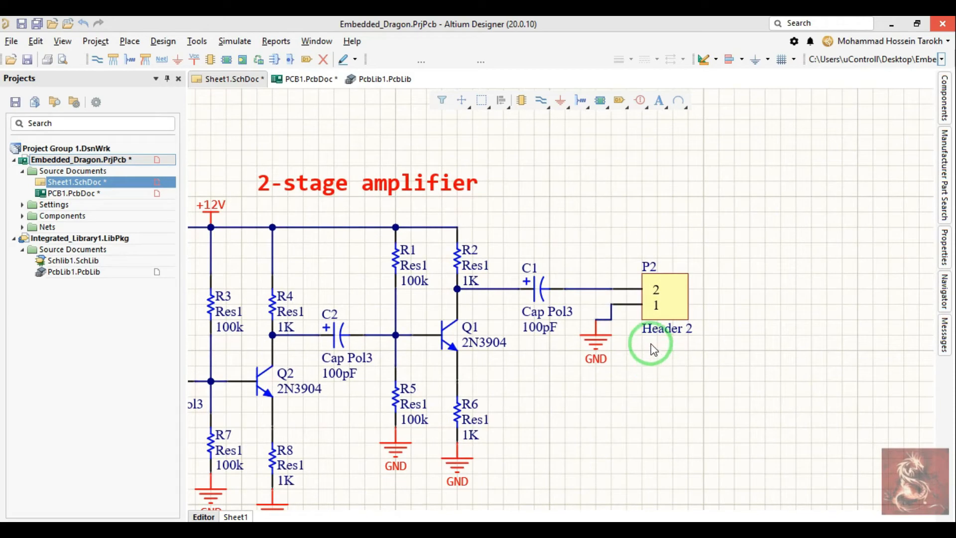
{"action": "key", "text": "d"}
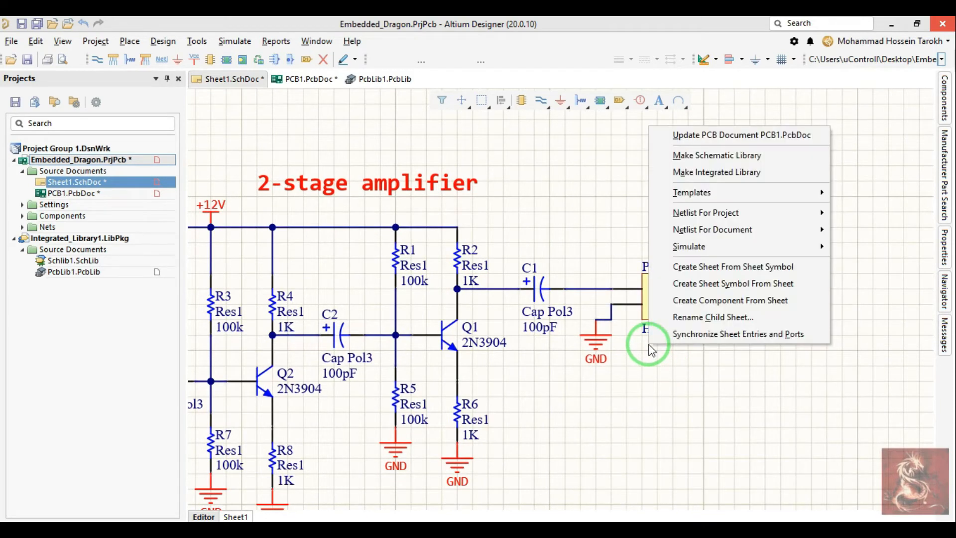
{"action": "key", "text": "u"}
{"action": "left_click", "coordinate": [216, 443]}
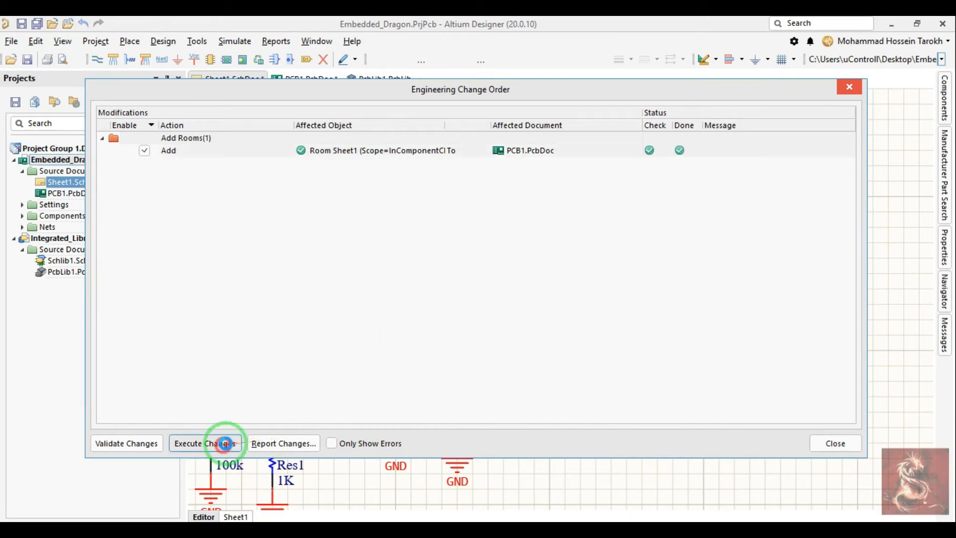
{"action": "left_click", "coordinate": [835, 443]}
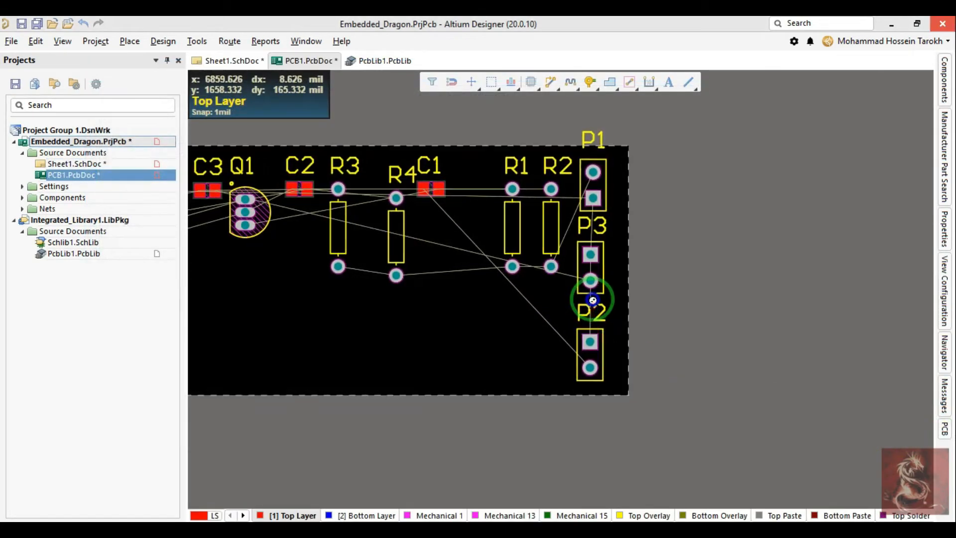
Step: Return to the Sheet1 schematic and save all project documents
{"action": "left_click", "coordinate": [234, 63]}
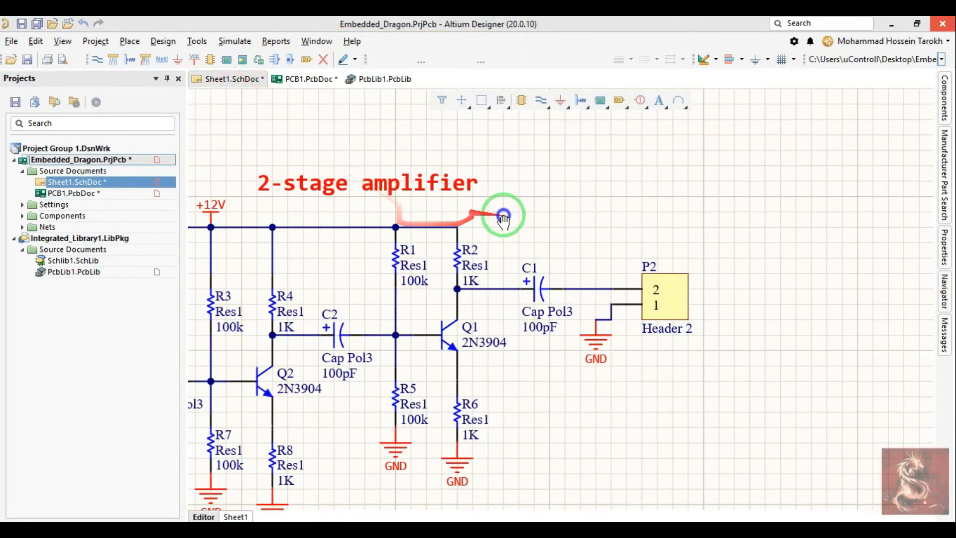
{"action": "scroll", "coordinate": [624, 242], "scroll_direction": "down", "scroll_amount": 2, "text": "ctrl"}
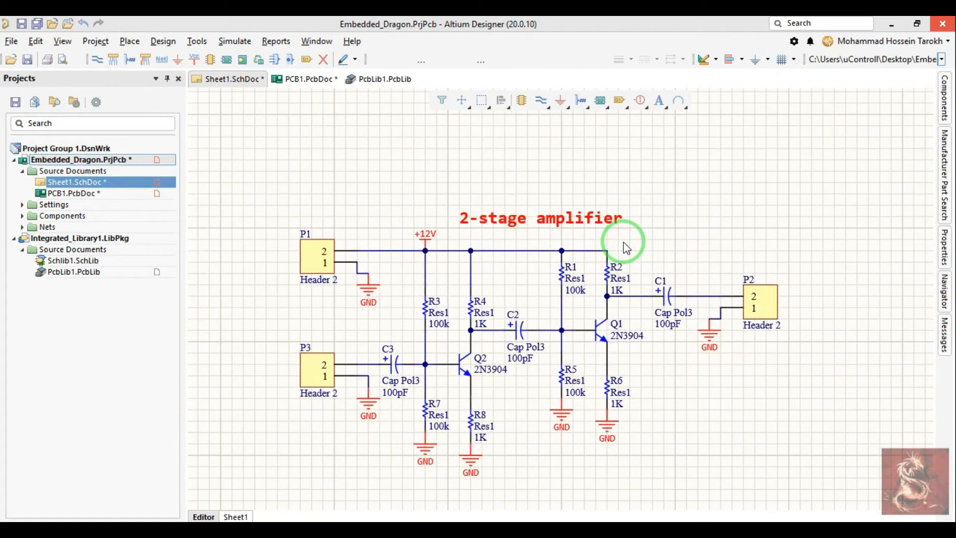
{"action": "key", "text": "f"}
{"action": "key", "text": "l"}
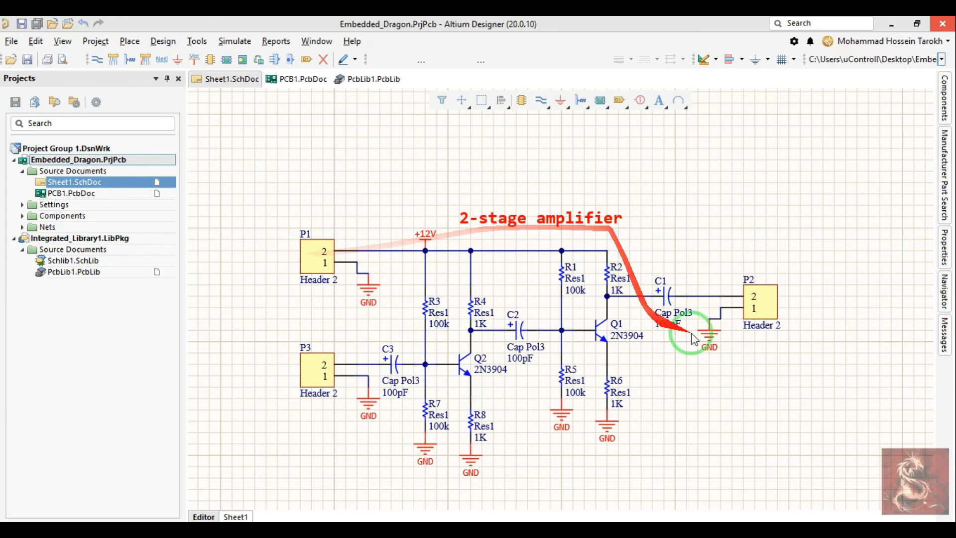
Step: Check header P2 in the schematic, then return to the PCB and shift header P3 slightly closer to P1
{"action": "scroll", "coordinate": [722, 339], "scroll_direction": "up", "scroll_amount": 2, "text": "ctrl"}
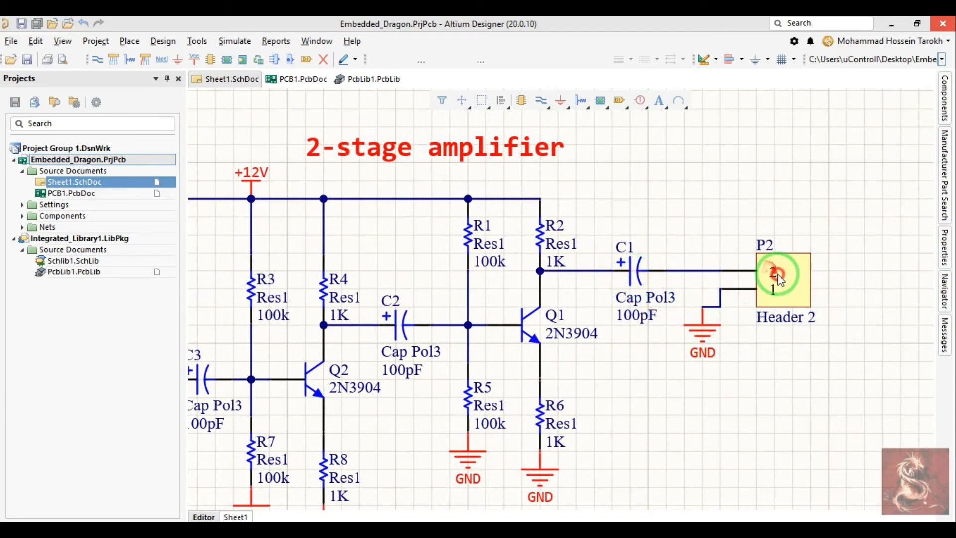
{"action": "right_click_drag", "start_coordinate": [273, 175], "coordinate": [594, 186]}
{"action": "left_click", "coordinate": [293, 79]}
{"action": "scroll", "coordinate": [590, 252], "scroll_direction": "up", "scroll_amount": 2, "text": "ctrl"}
{"action": "scroll", "coordinate": [604, 305], "scroll_direction": "down", "scroll_amount": 1}
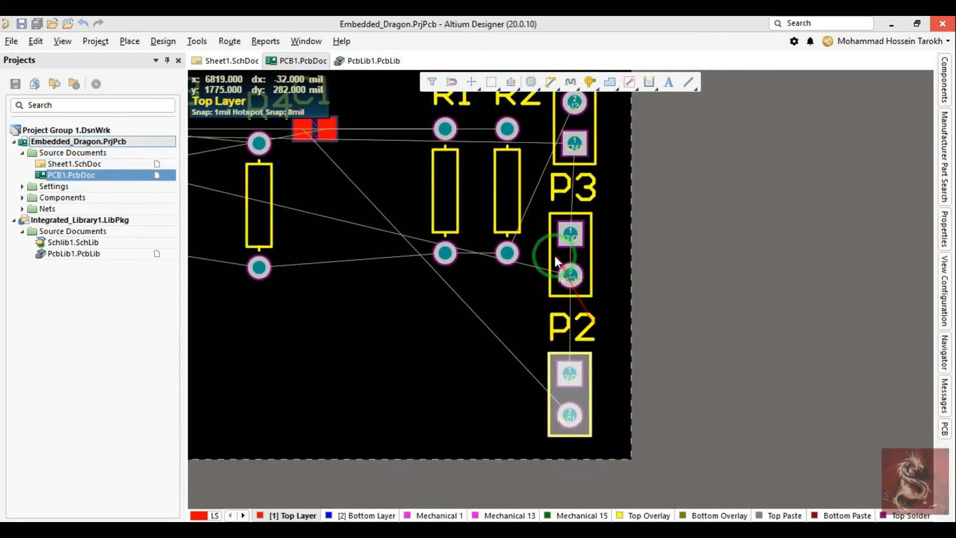
{"action": "left_click_drag", "start_coordinate": [587, 272], "coordinate": [588, 269]}
{"action": "right_click_drag", "start_coordinate": [536, 228], "coordinate": [626, 350]}
{"action": "scroll", "coordinate": [555, 227], "scroll_direction": "down", "scroll_amount": 4, "text": "ctrl"}
{"action": "right_click_drag", "start_coordinate": [481, 227], "coordinate": [551, 227]}
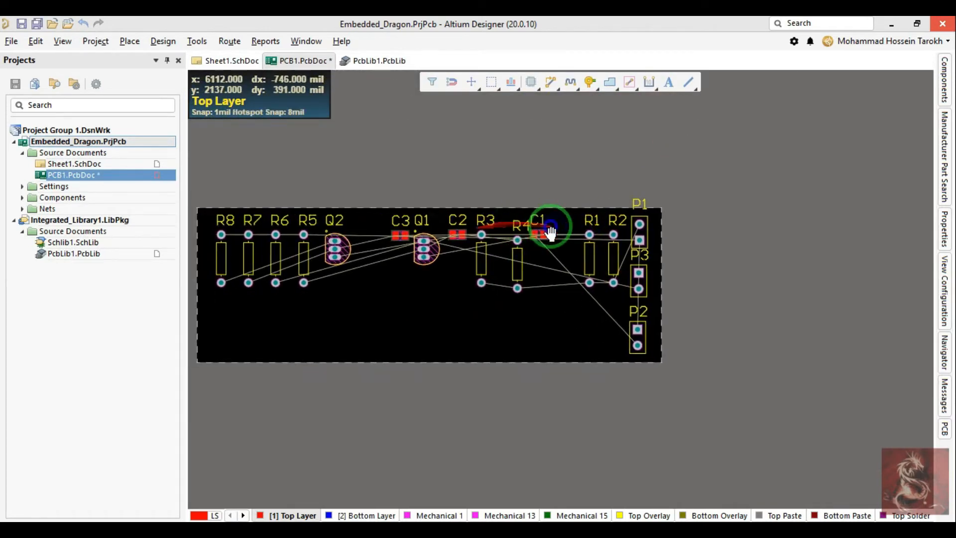
Step: Open Find Similar Objects for the Q2 designator text on the PCB
{"action": "scroll", "coordinate": [548, 234], "scroll_direction": "up", "scroll_amount": 5, "text": "ctrl"}
{"action": "left_click", "coordinate": [494, 204]}
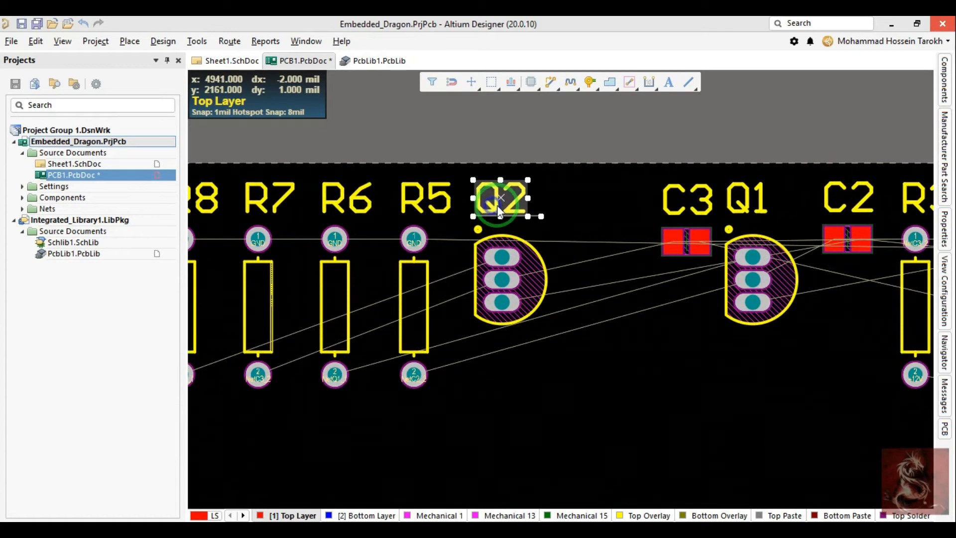
{"action": "right_click", "coordinate": [497, 204]}
{"action": "right_click_drag", "start_coordinate": [516, 167], "coordinate": [633, 217]}
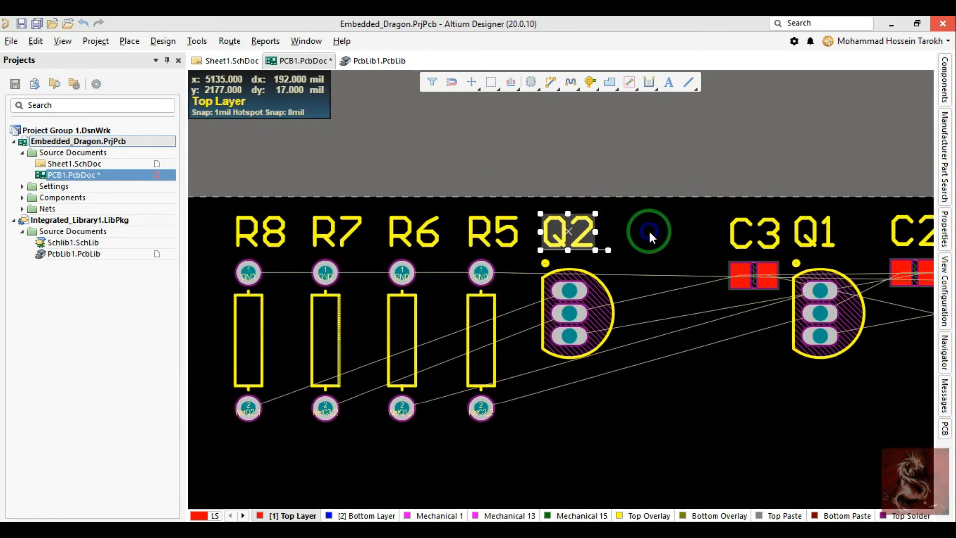
{"action": "right_click", "coordinate": [566, 232]}
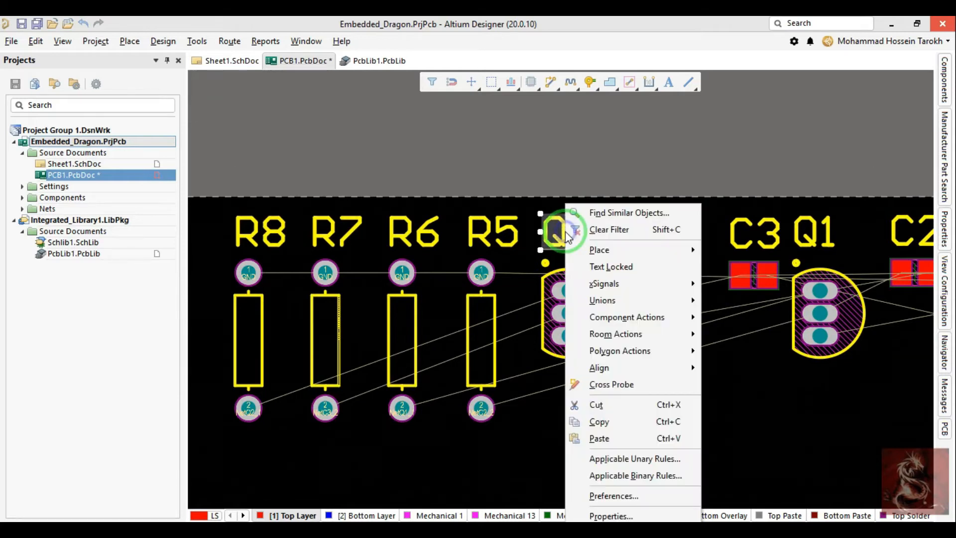
{"action": "left_click", "coordinate": [582, 213]}
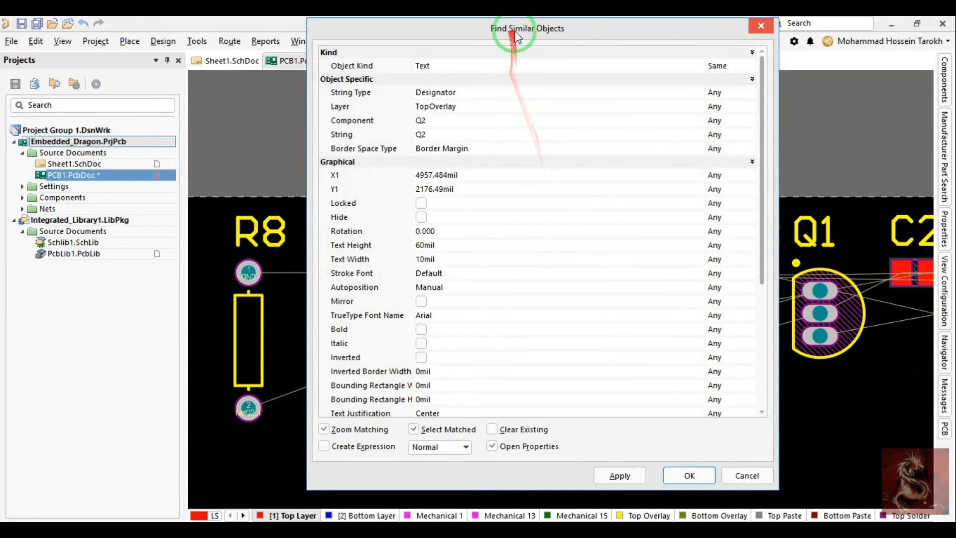
{"action": "left_click_drag", "start_coordinate": [515, 31], "coordinate": [496, 37]}
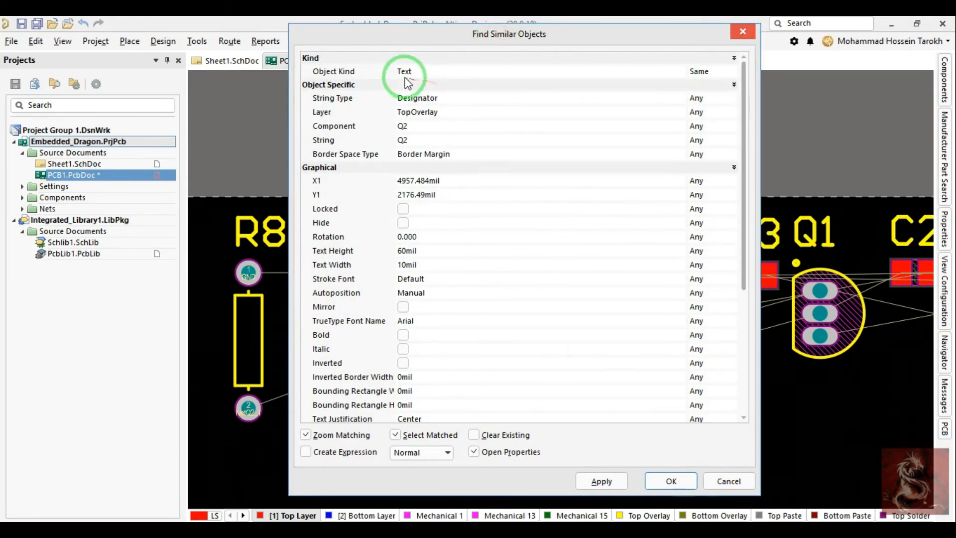
Step: Match all objects with the same Text object kind, then apply and accept the search to select every matching text
{"action": "left_click", "coordinate": [709, 70]}
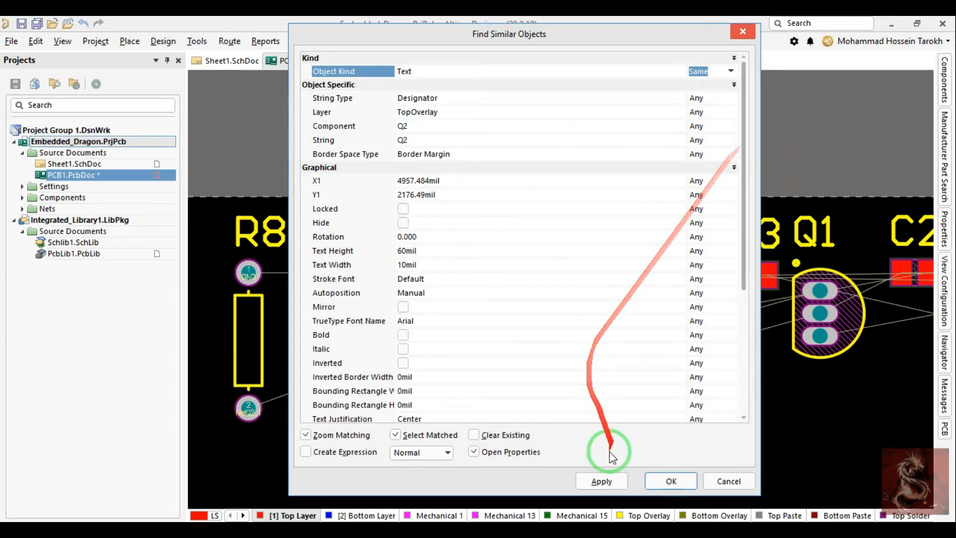
{"action": "left_click", "coordinate": [603, 481]}
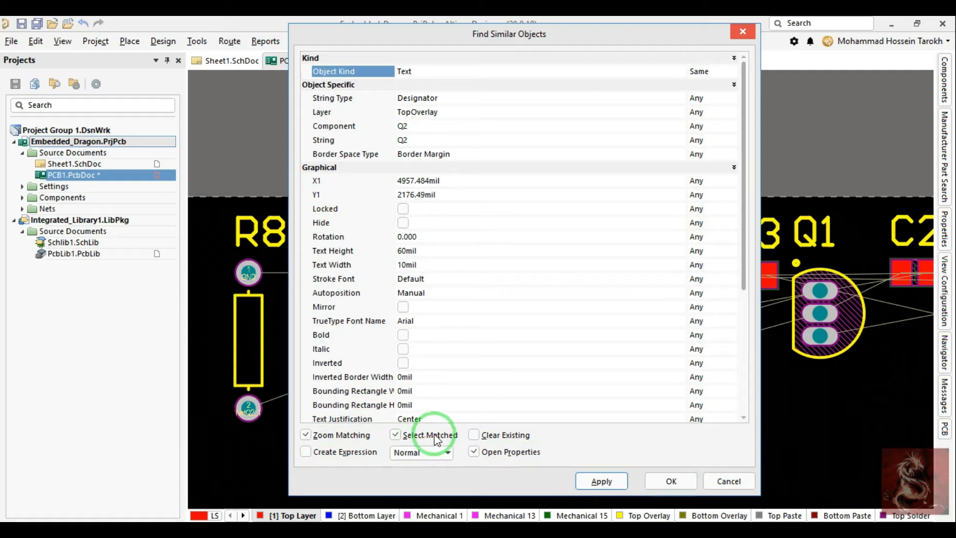
{"action": "left_click", "coordinate": [423, 451]}
{"action": "left_click", "coordinate": [423, 451]}
{"action": "left_click", "coordinate": [588, 482]}
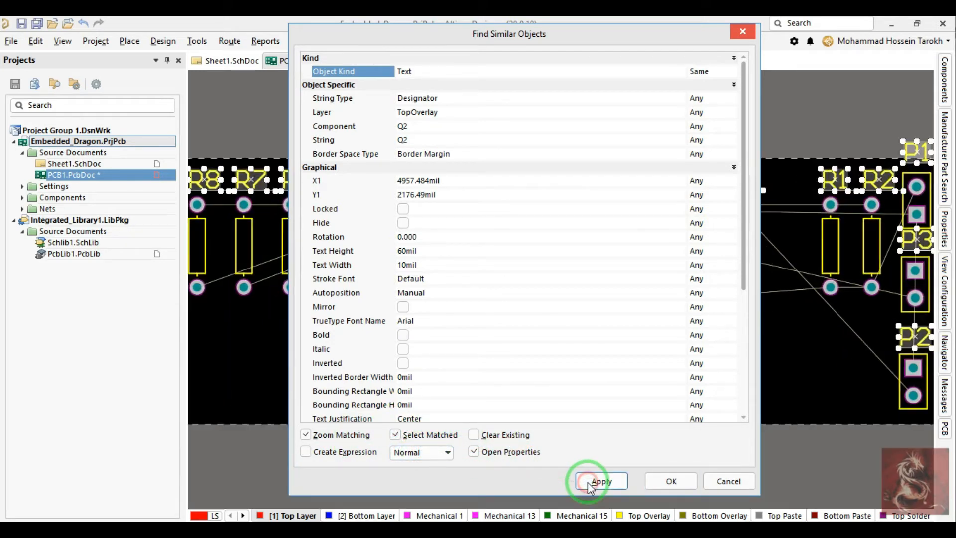
{"action": "left_click", "coordinate": [667, 482]}
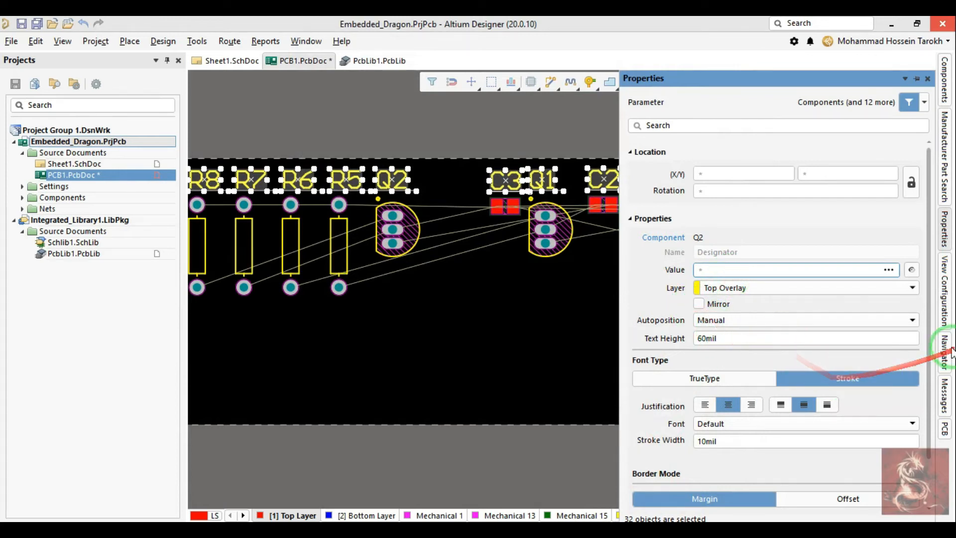
Step: Set the selected designators to the TrueType font Arial in bold, then clear the selection
{"action": "left_click_drag", "start_coordinate": [930, 344], "coordinate": [914, 375]}
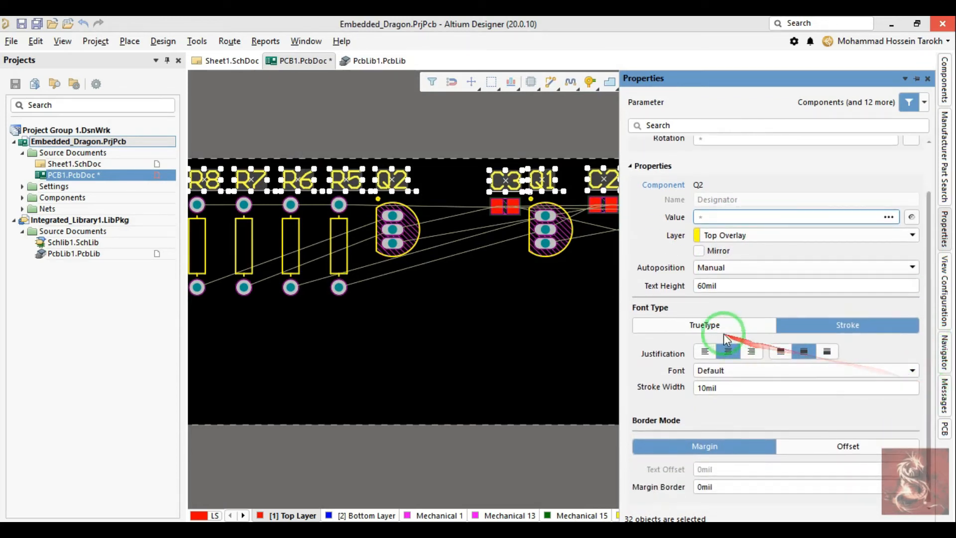
{"action": "left_click", "coordinate": [714, 329]}
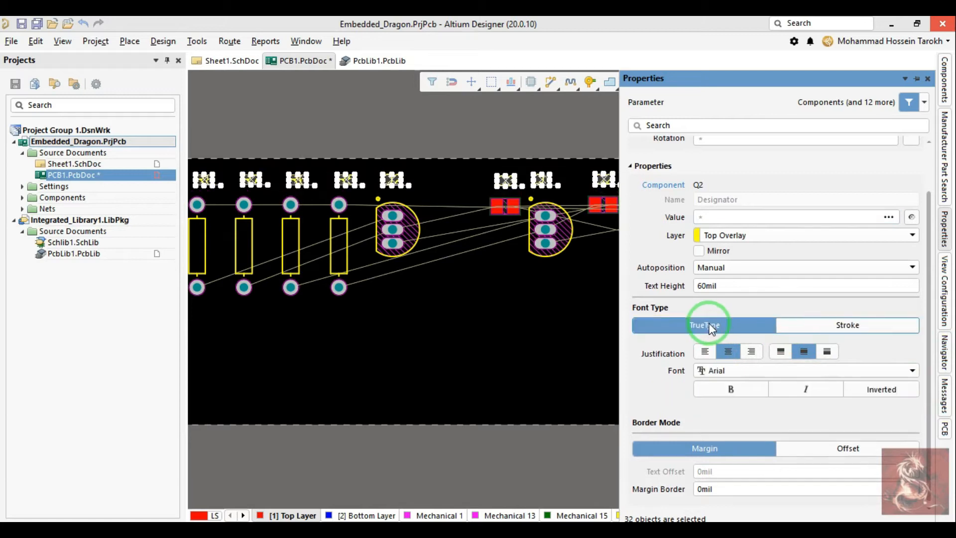
{"action": "left_click", "coordinate": [721, 393]}
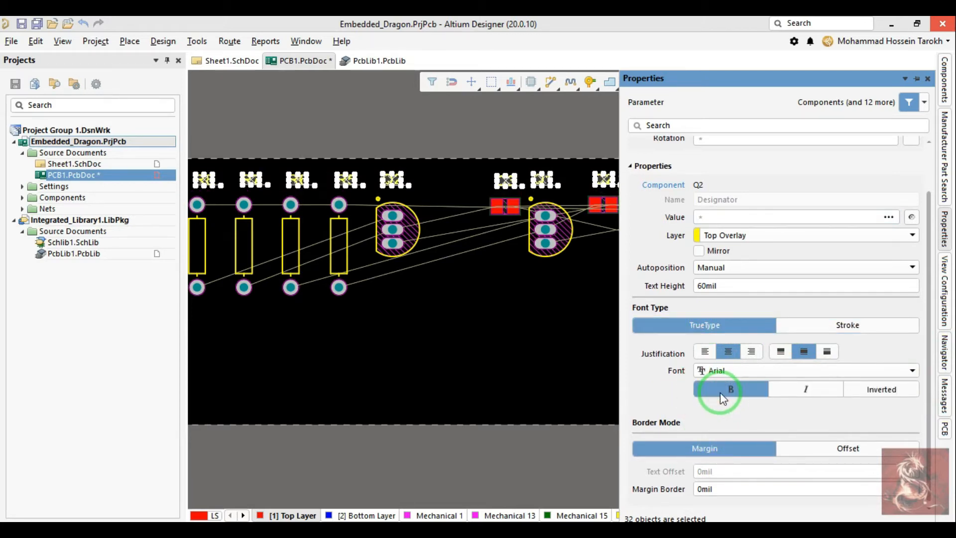
{"action": "right_click_drag", "start_coordinate": [604, 363], "coordinate": [406, 369]}
{"action": "left_click", "coordinate": [417, 338]}
{"action": "right_click_drag", "start_coordinate": [439, 332], "coordinate": [286, 350]}
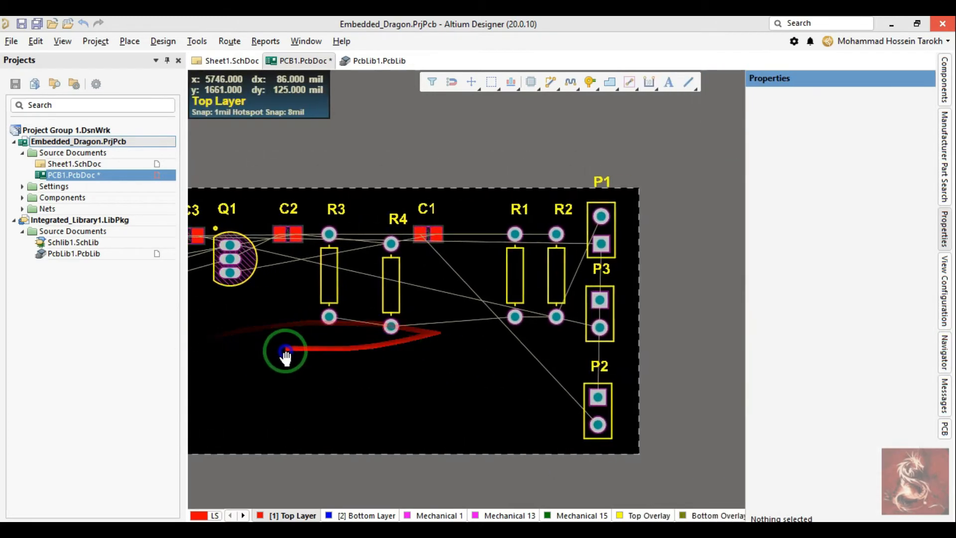
Step: Move the P3 designator from above its header to the header's left side, keeping the text upright
{"action": "scroll", "coordinate": [520, 279], "scroll_direction": "up", "scroll_amount": 1, "text": "ctrl"}
{"action": "left_click_drag", "start_coordinate": [596, 268], "coordinate": [563, 282]}
{"action": "key", "text": "space"}
{"action": "key", "text": "space"}
{"action": "key", "text": "space"}
{"action": "key", "text": "space"}
Step: Shift headers P3 and P2 upward to tighten the column and place the P2 designator to the left of its header
{"action": "left_click_drag", "start_coordinate": [601, 232], "coordinate": [603, 252]}
{"action": "right_click_drag", "start_coordinate": [600, 317], "coordinate": [608, 286]}
{"action": "mouse_move", "coordinate": [608, 286]}
{"action": "left_mouse_down"}
{"action": "mouse_move", "coordinate": [608, 270]}
{"action": "mouse_move", "coordinate": [611, 288]}
{"action": "left_mouse_up"}
{"action": "left_click_drag", "start_coordinate": [604, 405], "coordinate": [612, 391]}
{"action": "left_click_drag", "start_coordinate": [613, 349], "coordinate": [571, 358]}
{"action": "left_click_drag", "start_coordinate": [611, 392], "coordinate": [611, 380]}
{"action": "right_click_drag", "start_coordinate": [496, 272], "coordinate": [627, 362]}
{"action": "right_click_drag", "start_coordinate": [700, 300], "coordinate": [700, 284]}
{"action": "left_click_drag", "start_coordinate": [686, 220], "coordinate": [550, 286]}
{"action": "left_click", "coordinate": [680, 240]}
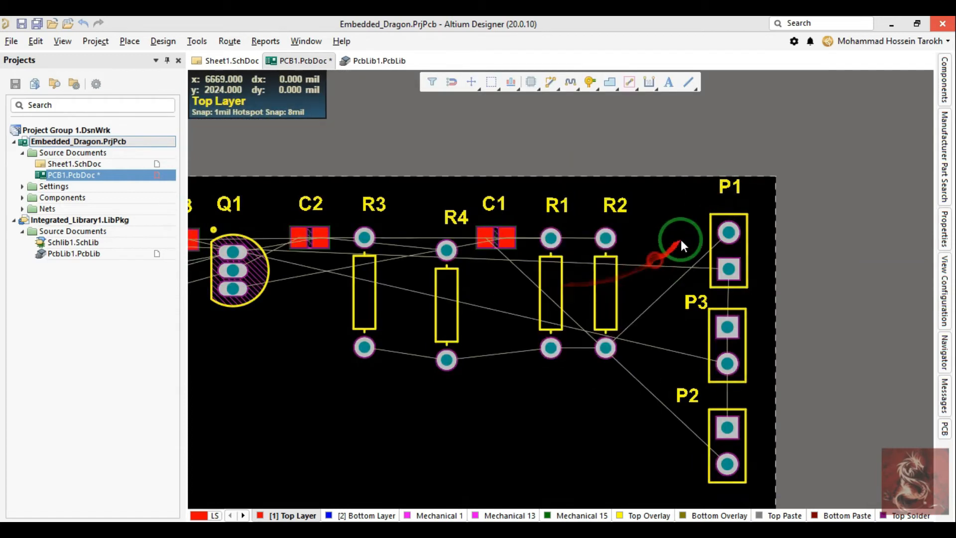
Step: Arrange the resistors, transistors and capacitors compactly beside the headers, with C2 and C3 vertical and Q2 and R5 to R8 rotated 180 degrees
{"action": "scroll", "coordinate": [683, 259], "scroll_direction": "down", "scroll_amount": 4, "text": "ctrl"}
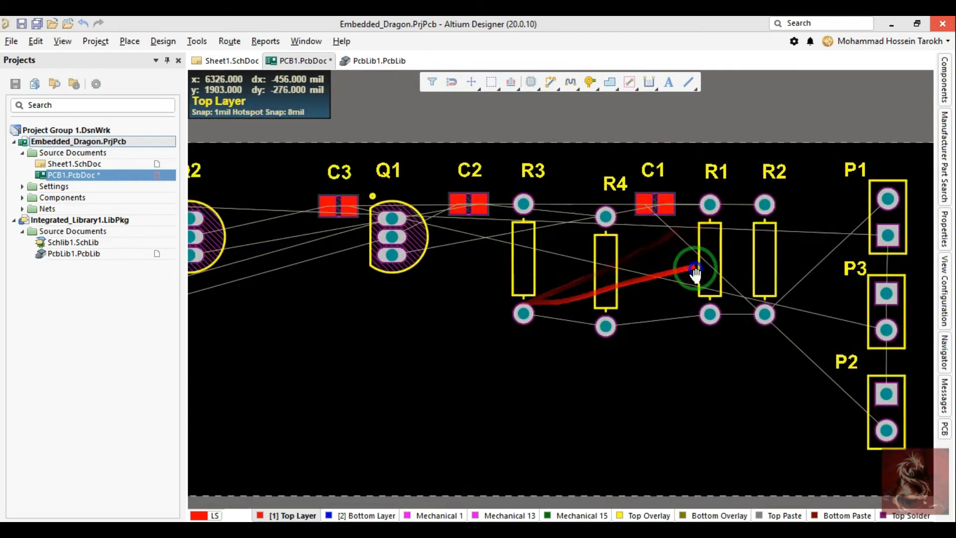
{"action": "left_click_drag", "start_coordinate": [344, 177], "coordinate": [512, 310]}
{"action": "left_click_drag", "start_coordinate": [483, 257], "coordinate": [593, 268]}
{"action": "left_click_drag", "start_coordinate": [590, 217], "coordinate": [635, 323]}
{"action": "key", "text": "space"}
{"action": "key", "text": "space"}
{"action": "key", "text": "r"}
{"action": "key", "text": "r"}
{"action": "left_click", "coordinate": [569, 266]}
{"action": "left_click_drag", "start_coordinate": [569, 266], "coordinate": [685, 260]}
{"action": "left_click_drag", "start_coordinate": [542, 239], "coordinate": [679, 292]}
{"action": "key", "text": "b"}
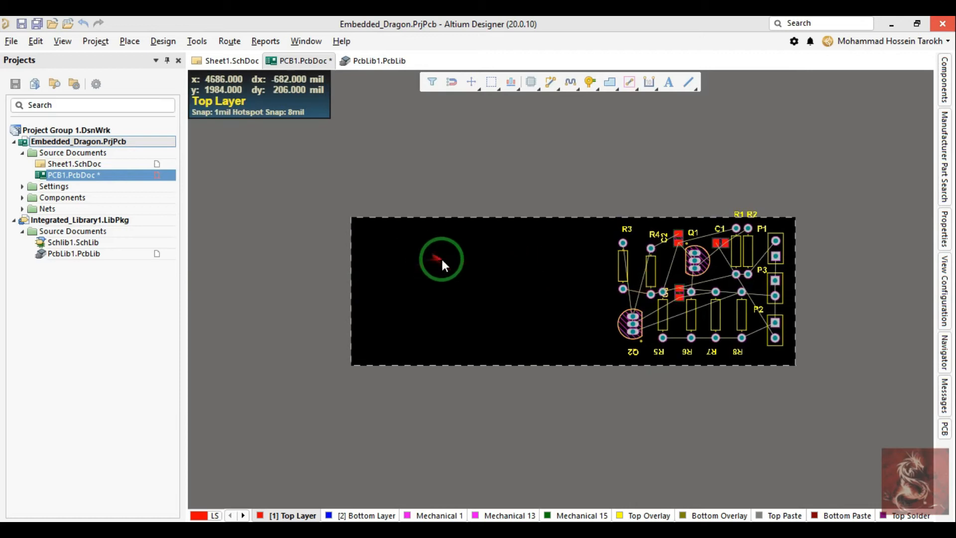
Step: Modify the board shape in board planning mode, moving its left edge in close to R3 and Q2, and return to 2D layout
{"action": "key", "text": "1"}
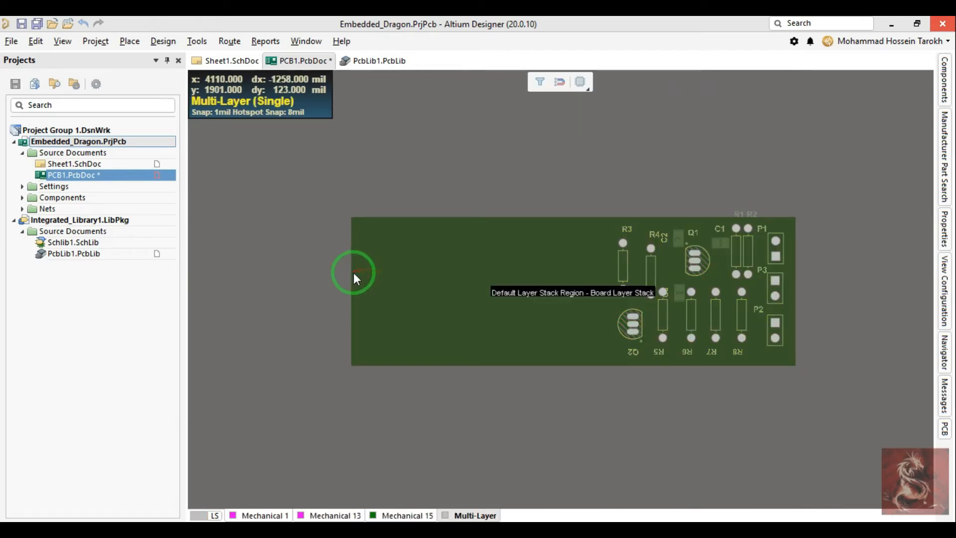
{"action": "right_click", "coordinate": [354, 273]}
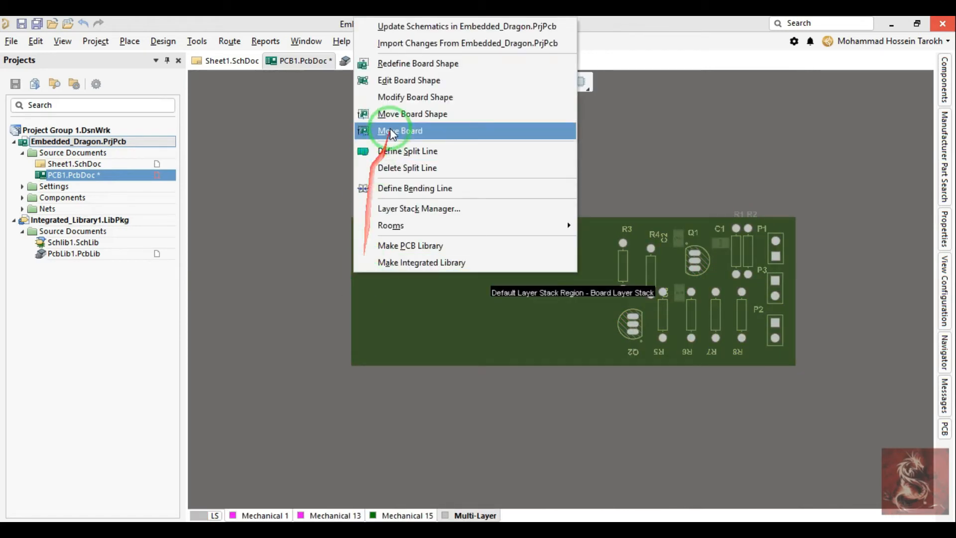
{"action": "left_click", "coordinate": [416, 97]}
{"action": "left_click", "coordinate": [352, 365]}
{"action": "right_click", "coordinate": [352, 366]}
{"action": "left_click", "coordinate": [352, 366]}
{"action": "left_click_drag", "start_coordinate": [350, 317], "coordinate": [605, 342]}
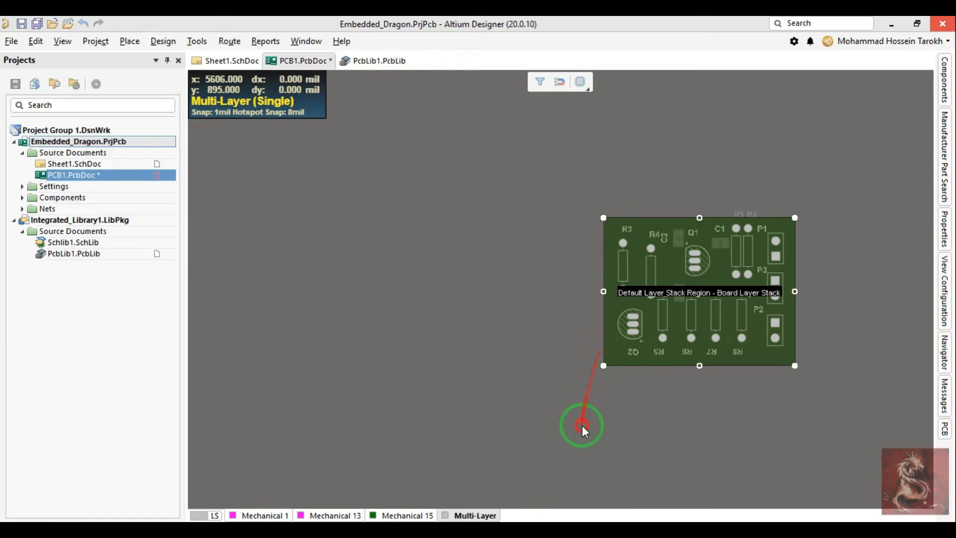
{"action": "right_click_drag", "start_coordinate": [647, 407], "coordinate": [492, 398]}
{"action": "key", "text": "2"}
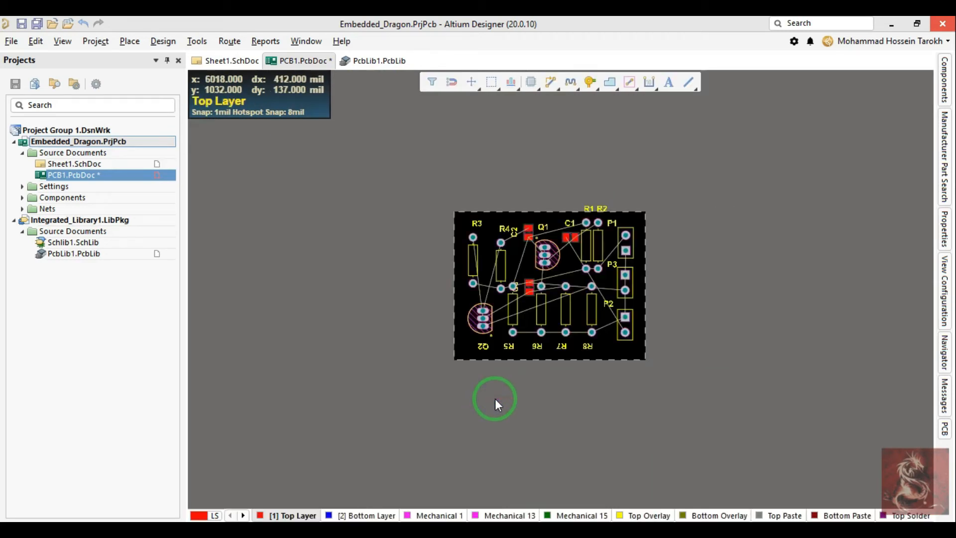
Step: Examine the resized board and component placement in 3D, fitted to the view, then return to the 2D layout
{"action": "key", "text": "3"}
{"action": "key", "text": "v"}
{"action": "key", "text": "f"}
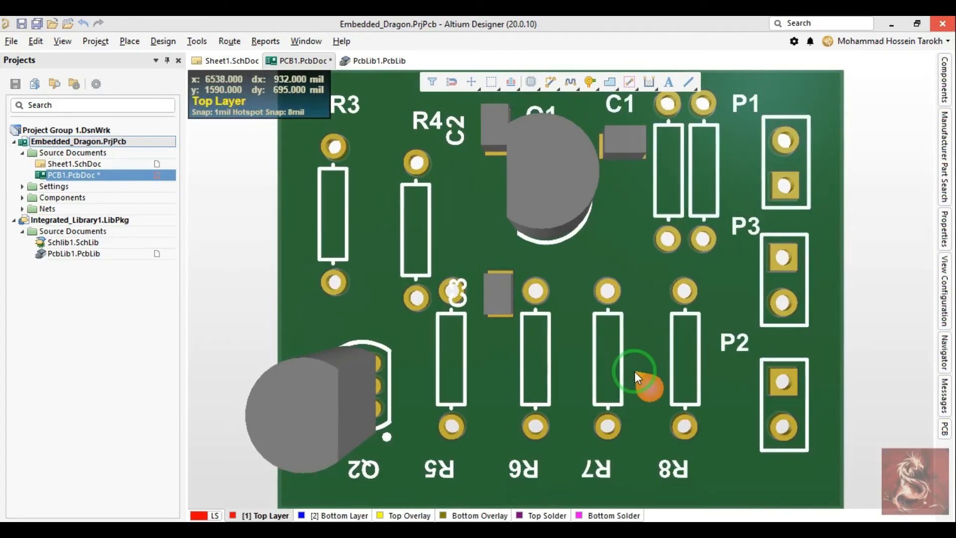
{"action": "right_click_drag", "start_coordinate": [635, 371], "coordinate": [597, 523]}
{"action": "right_click_drag", "start_coordinate": [533, 250], "coordinate": [500, 275], "text": "shift"}
{"action": "key", "text": "v"}
{"action": "key", "text": "f"}
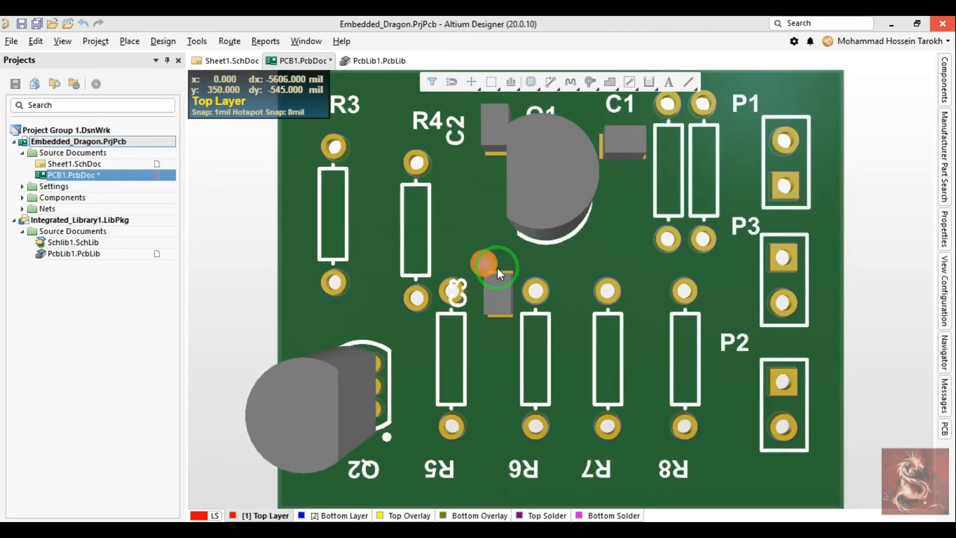
{"action": "key", "text": "2"}
{"action": "scroll", "coordinate": [551, 265], "scroll_direction": "up", "scroll_amount": 3, "text": "ctrl"}
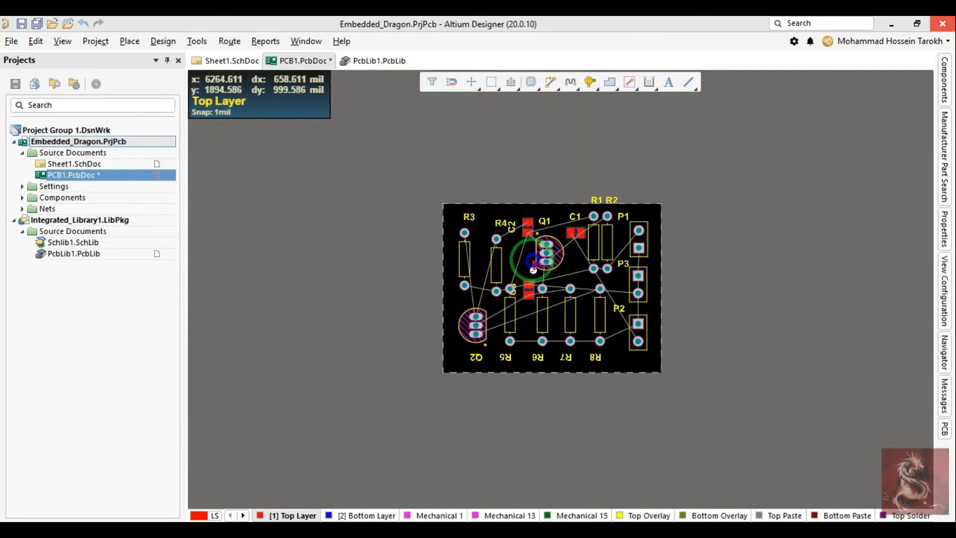
{"action": "right_click_drag", "start_coordinate": [678, 311], "coordinate": [623, 298]}
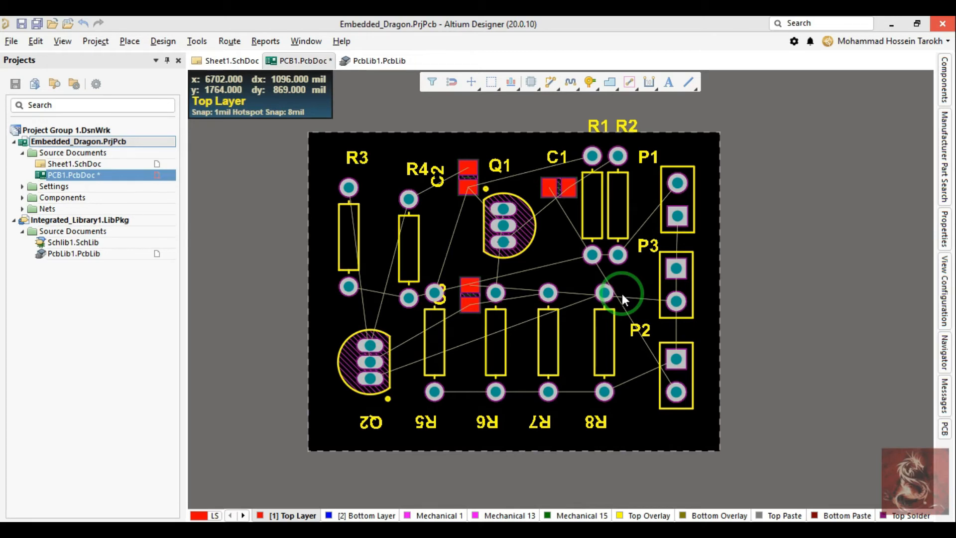
Step: Check in the Sheet1 schematic which capacitor connects to header P3, then return to the PCB layout
{"action": "mouse_move", "coordinate": [615, 210]}
{"action": "left_mouse_down"}
{"action": "mouse_move", "coordinate": [638, 193]}
{"action": "mouse_move", "coordinate": [764, 216]}
{"action": "mouse_move", "coordinate": [471, 205]}
{"action": "mouse_move", "coordinate": [639, 204]}
{"action": "mouse_move", "coordinate": [620, 207]}
{"action": "left_mouse_up"}
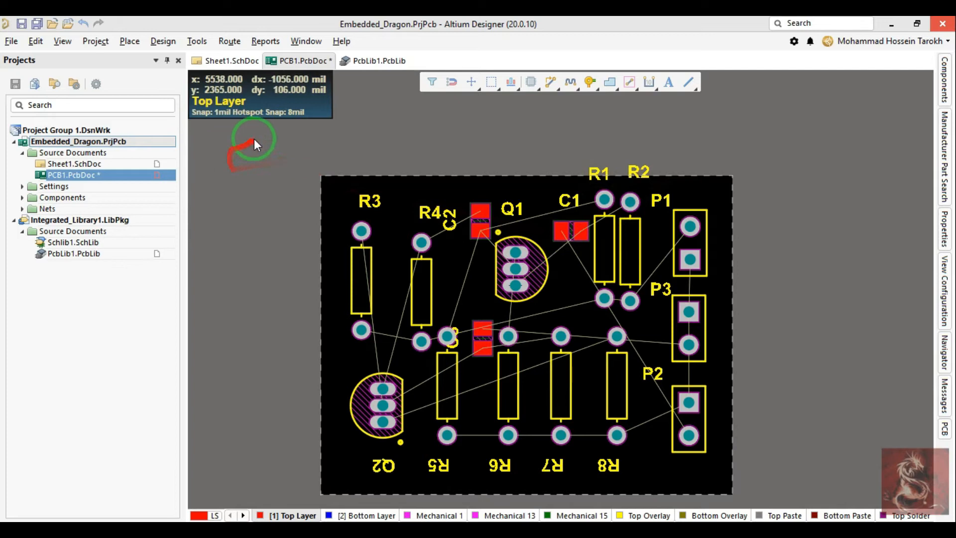
{"action": "left_click", "coordinate": [228, 61]}
{"action": "scroll", "coordinate": [434, 269], "scroll_direction": "down", "scroll_amount": 3, "text": "ctrl"}
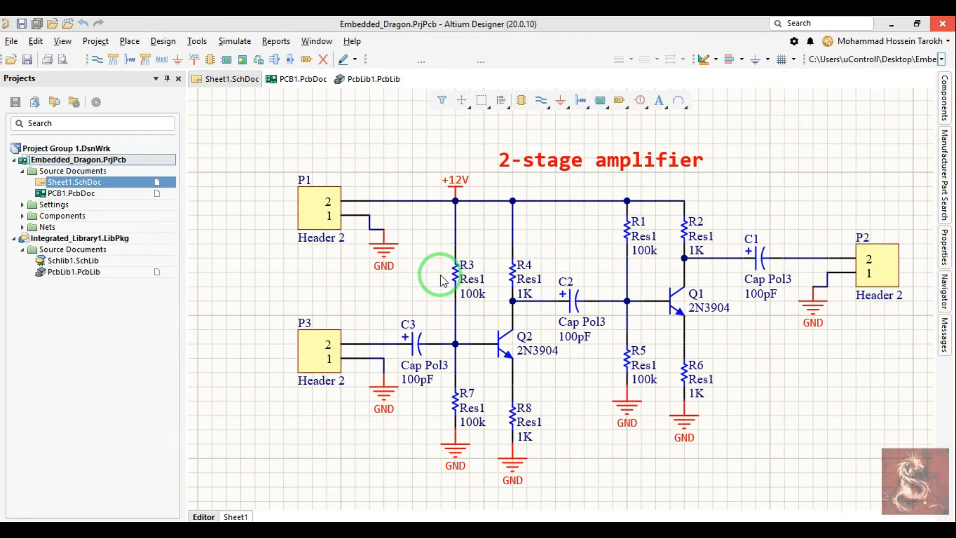
{"action": "left_click", "coordinate": [299, 80]}
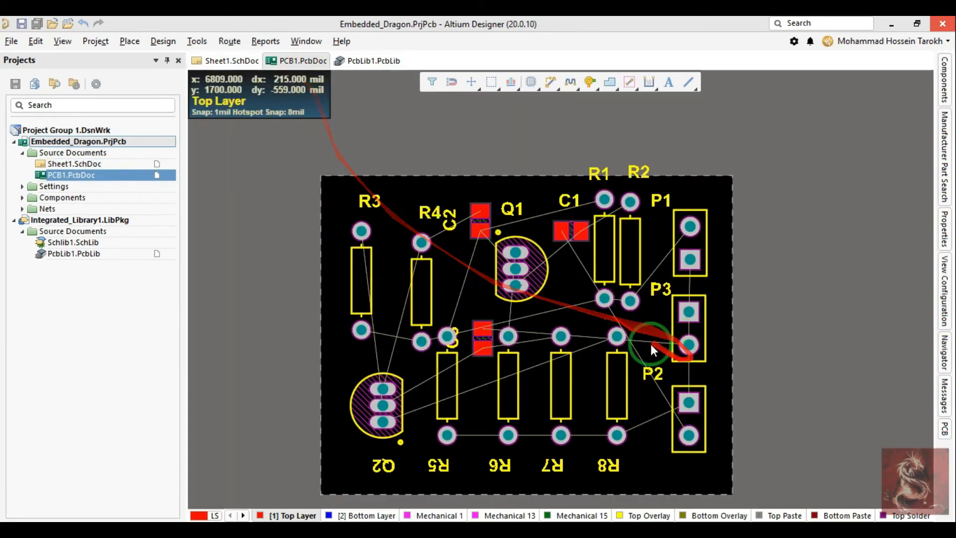
{"action": "left_click", "coordinate": [228, 61]}
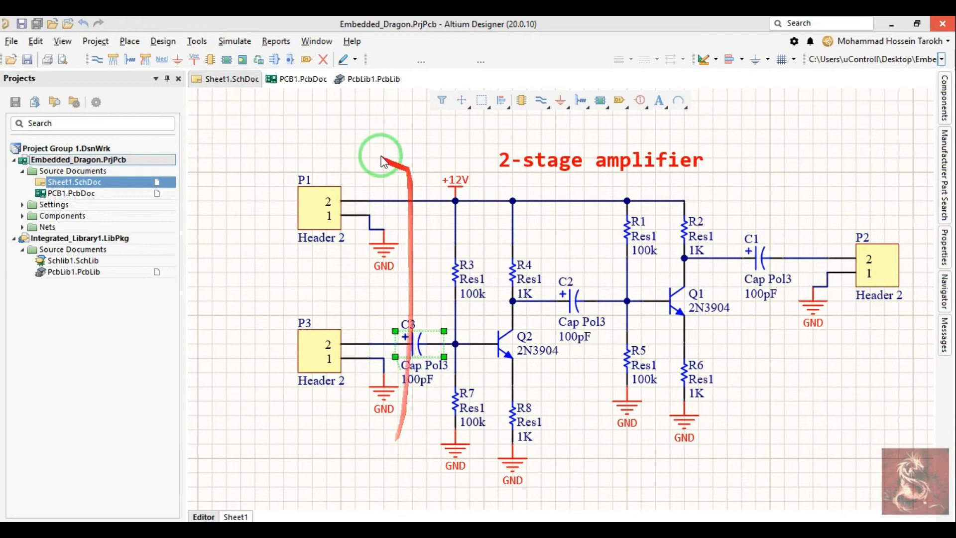
{"action": "left_click", "coordinate": [305, 78]}
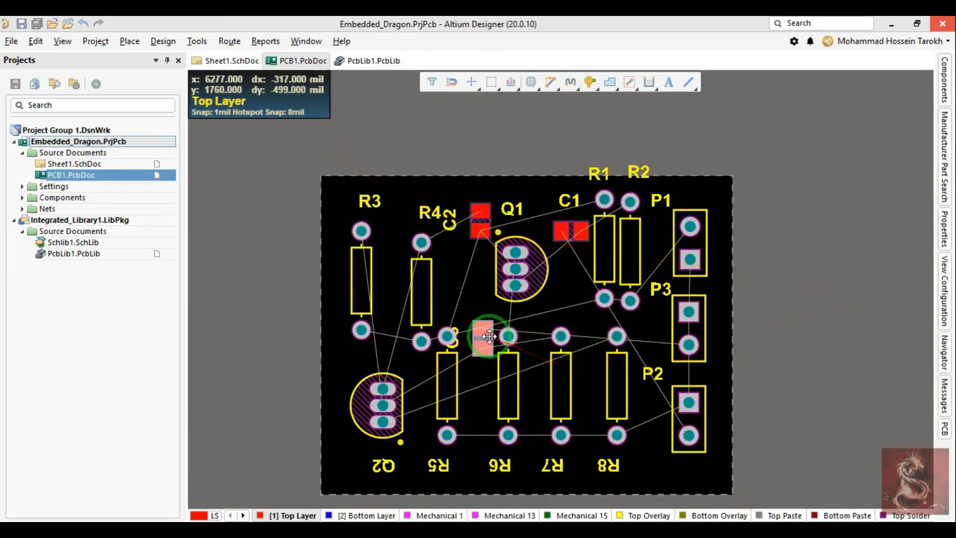
Step: Move capacitor C3 next to header P3 and place its designator horizontally above it
{"action": "left_click_drag", "start_coordinate": [486, 336], "coordinate": [637, 349]}
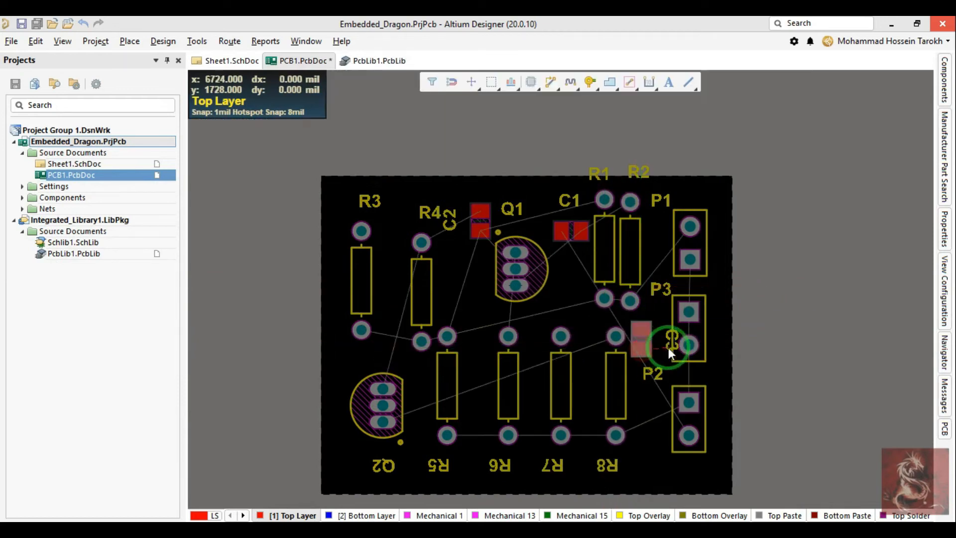
{"action": "scroll", "coordinate": [669, 347], "scroll_direction": "up", "scroll_amount": 2, "text": "ctrl"}
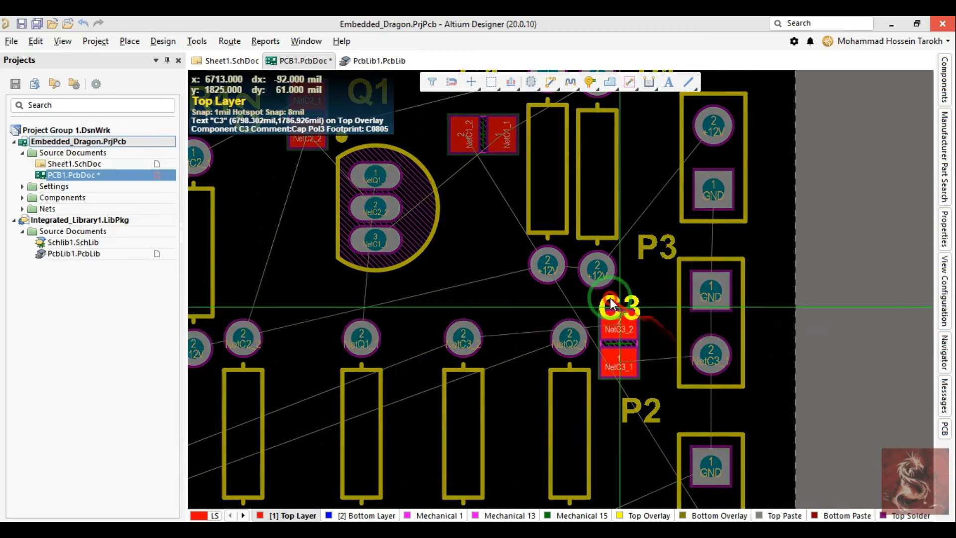
{"action": "left_click_drag", "start_coordinate": [623, 368], "coordinate": [620, 350]}
{"action": "left_click_drag", "start_coordinate": [598, 264], "coordinate": [598, 266]}
{"action": "left_click_drag", "start_coordinate": [629, 280], "coordinate": [618, 276]}
{"action": "right_click_drag", "start_coordinate": [624, 333], "coordinate": [667, 371]}
{"action": "scroll", "coordinate": [628, 220], "scroll_direction": "down", "scroll_amount": 4, "text": "ctrl"}
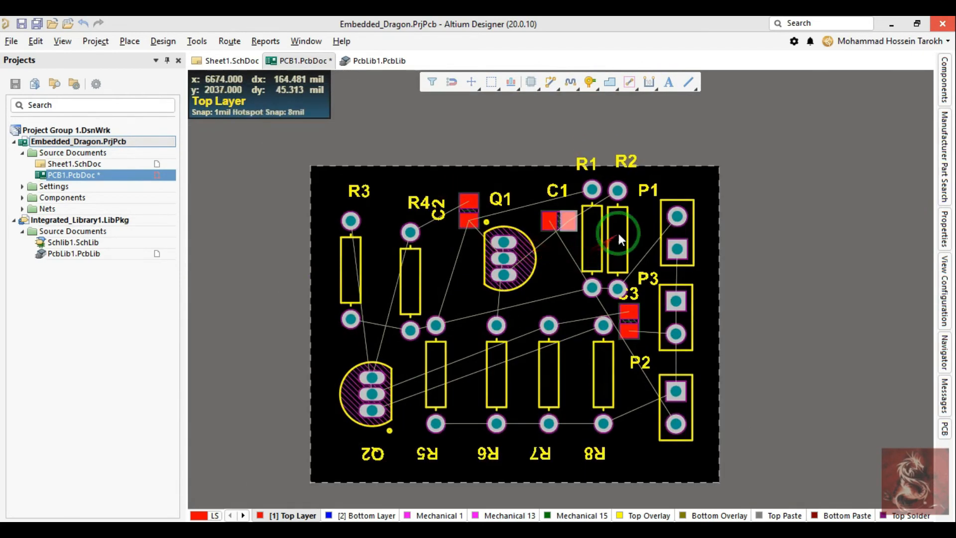
Step: Move all components except headers P1, P2, P3 and capacitor C3 off the board to its left side
{"action": "left_click_drag", "start_coordinate": [330, 142], "coordinate": [629, 334]}
{"action": "right_click_drag", "start_coordinate": [646, 309], "coordinate": [720, 421]}
{"action": "scroll", "coordinate": [720, 422], "scroll_direction": "down", "scroll_amount": 1, "text": "ctrl"}
{"action": "scroll", "coordinate": [720, 413], "scroll_direction": "down", "scroll_amount": 4}
{"action": "right_click_drag", "start_coordinate": [671, 155], "coordinate": [727, 424]}
{"action": "left_click_drag", "start_coordinate": [727, 380], "coordinate": [459, 369]}
{"action": "left_click_drag", "start_coordinate": [744, 239], "coordinate": [206, 276]}
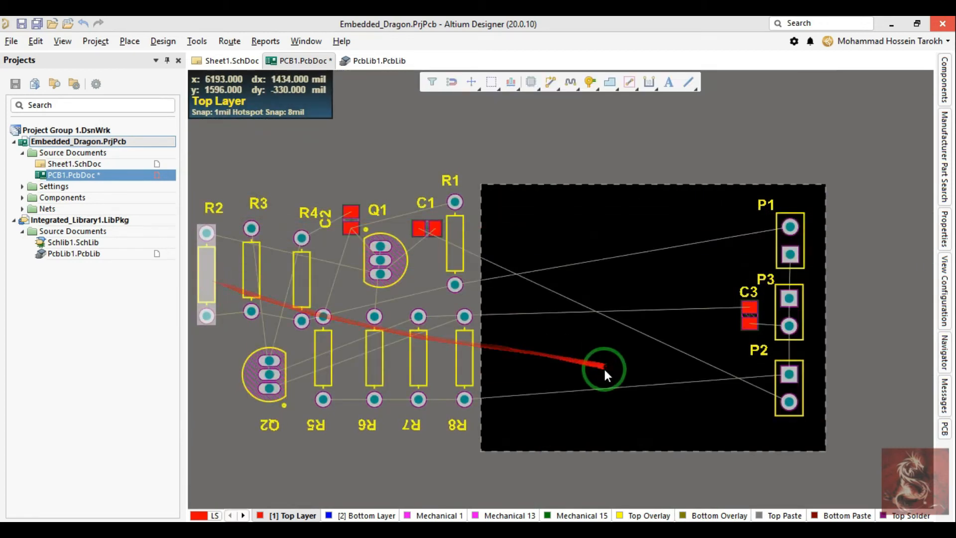
{"action": "right_click_drag", "start_coordinate": [601, 369], "coordinate": [553, 375]}
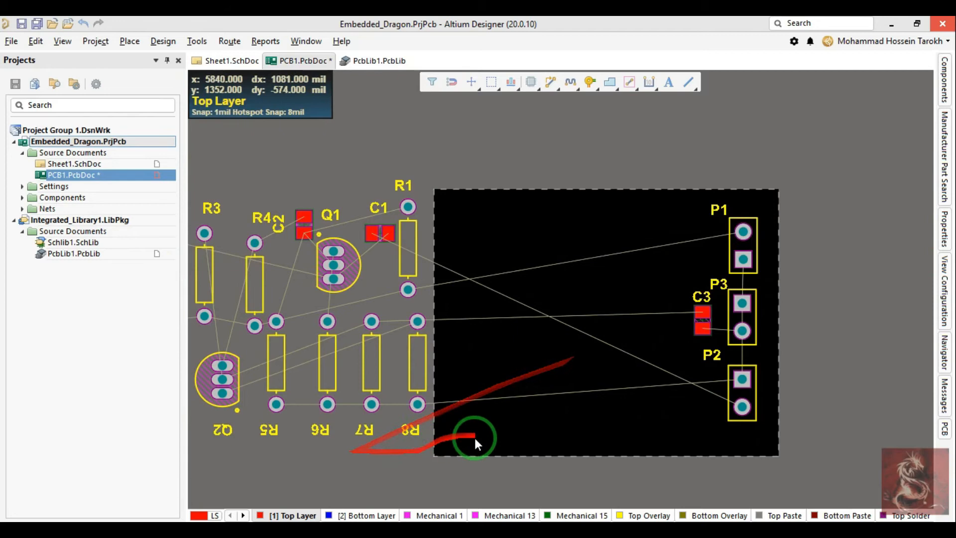
Step: Adjust C3 beside header P3, rotate its designator to vertical and place it on the capacitor's left side
{"action": "scroll", "coordinate": [702, 315], "scroll_direction": "up", "scroll_amount": 2, "text": "ctrl"}
{"action": "left_click_drag", "start_coordinate": [701, 317], "coordinate": [703, 325]}
{"action": "left_click_drag", "start_coordinate": [682, 286], "coordinate": [677, 314]}
{"action": "key", "text": "space"}
{"action": "right_click_drag", "start_coordinate": [658, 295], "coordinate": [634, 295]}
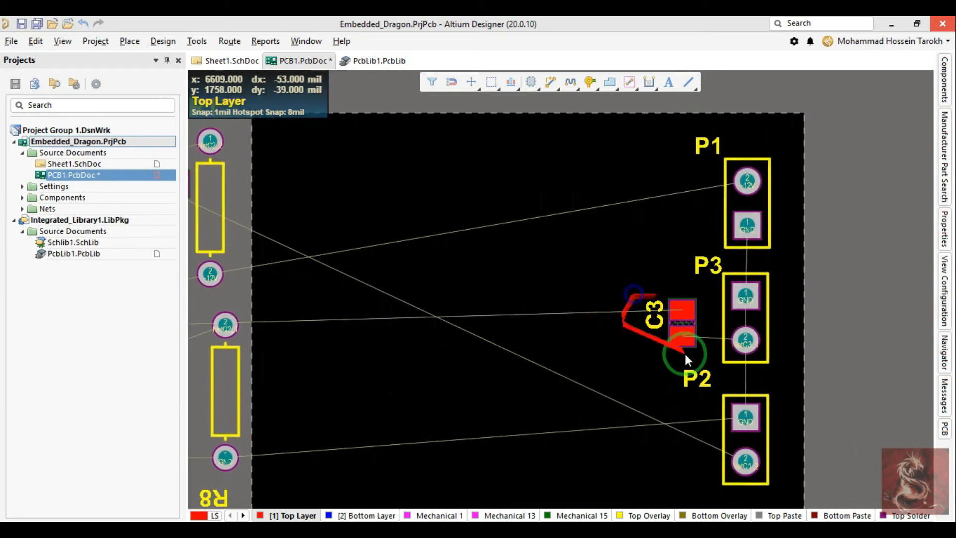
Step: Adjust header P3's position, then rotate the P1, P2 and P3 designators to vertical and place them on the headers' left sides
{"action": "left_click_drag", "start_coordinate": [746, 296], "coordinate": [748, 300]}
{"action": "left_click_drag", "start_coordinate": [719, 264], "coordinate": [702, 264]}
{"action": "left_click_drag", "start_coordinate": [698, 378], "coordinate": [707, 413]}
{"action": "key", "text": "space"}
{"action": "left_click_drag", "start_coordinate": [704, 264], "coordinate": [710, 292]}
{"action": "key", "text": "space"}
{"action": "left_click_drag", "start_coordinate": [708, 145], "coordinate": [707, 174]}
{"action": "key", "text": "space"}
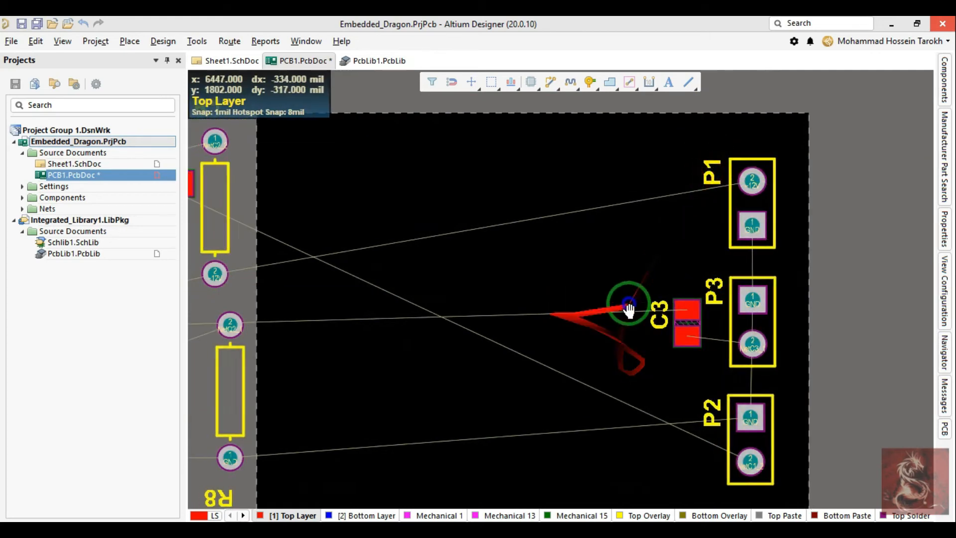
Step: Select transistor Q2 and resistors R3, R4, R7 and R8 in the Sheet1 schematic, then return to the PCB layout
{"action": "scroll", "coordinate": [322, 113], "scroll_direction": "left", "scroll_amount": 5, "text": "shift"}
{"action": "left_click", "coordinate": [228, 61]}
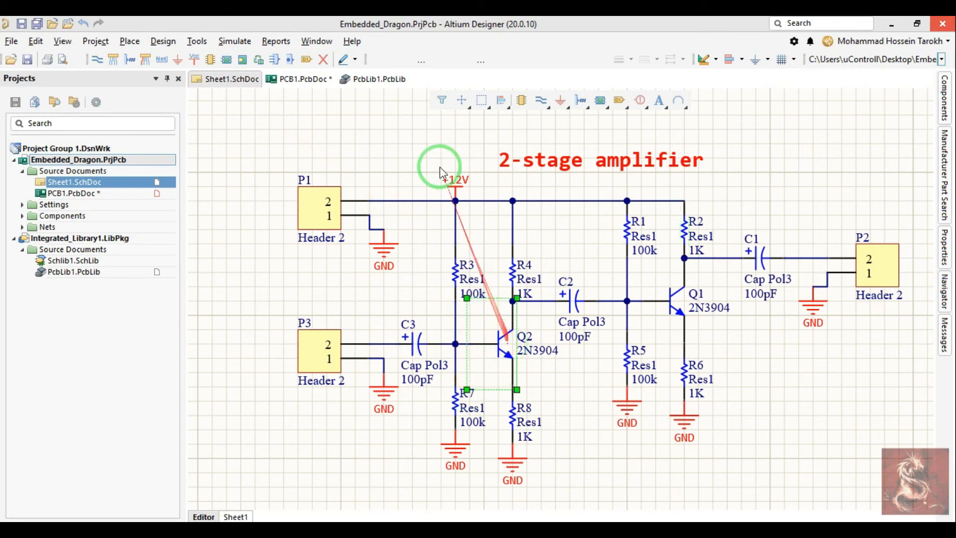
{"action": "left_click_drag", "start_coordinate": [562, 259], "coordinate": [427, 277]}
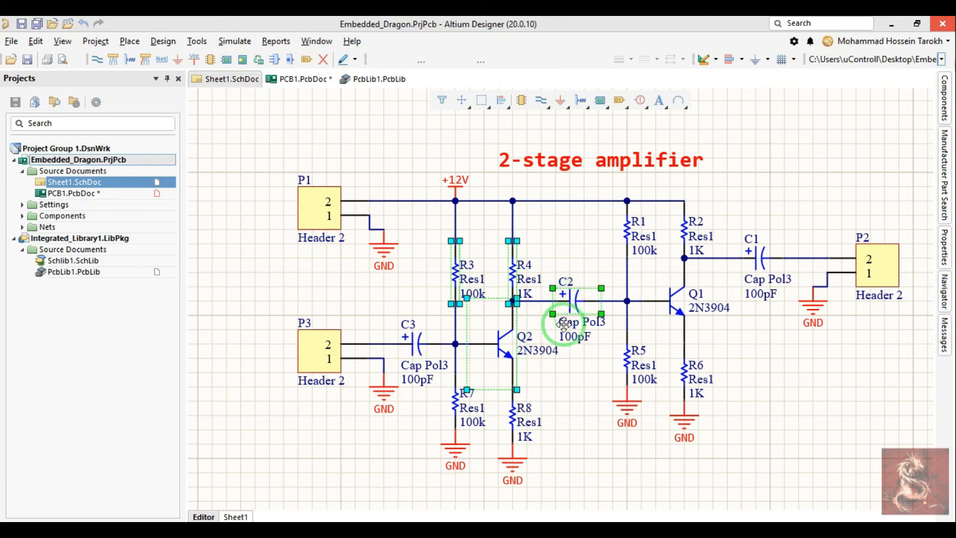
{"action": "double_click", "coordinate": [564, 324]}
{"action": "left_click", "coordinate": [740, 472]}
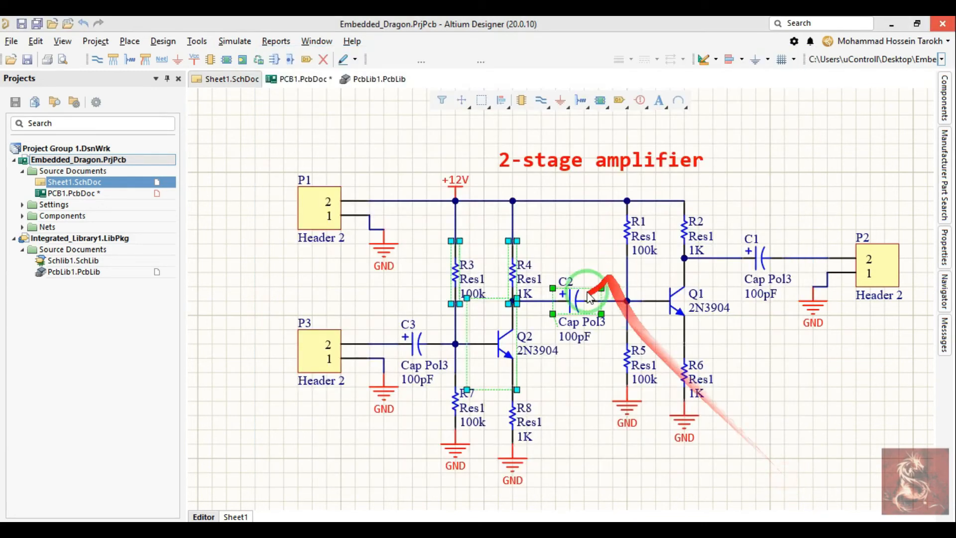
{"action": "left_click", "coordinate": [550, 347]}
{"action": "left_click_drag", "start_coordinate": [557, 418], "coordinate": [427, 410], "text": "shift"}
{"action": "left_click", "coordinate": [289, 60]}
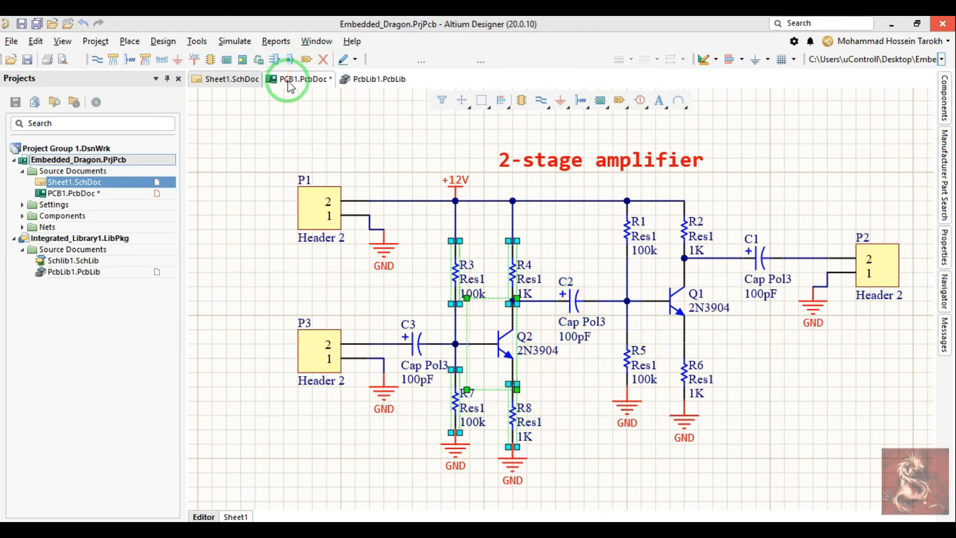
{"action": "left_click", "coordinate": [291, 79]}
Step: Reposition the selected components, placing transistor Q2 on the board directly left of capacitor C3
{"action": "scroll", "coordinate": [587, 311], "scroll_direction": "down", "scroll_amount": 2, "text": "ctrl"}
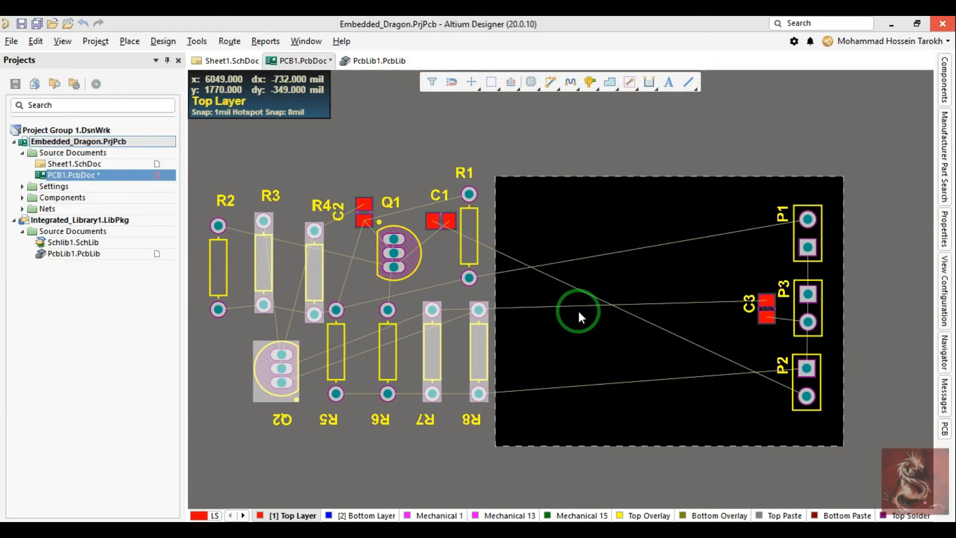
{"action": "key", "text": "t"}
{"action": "key", "text": "o"}
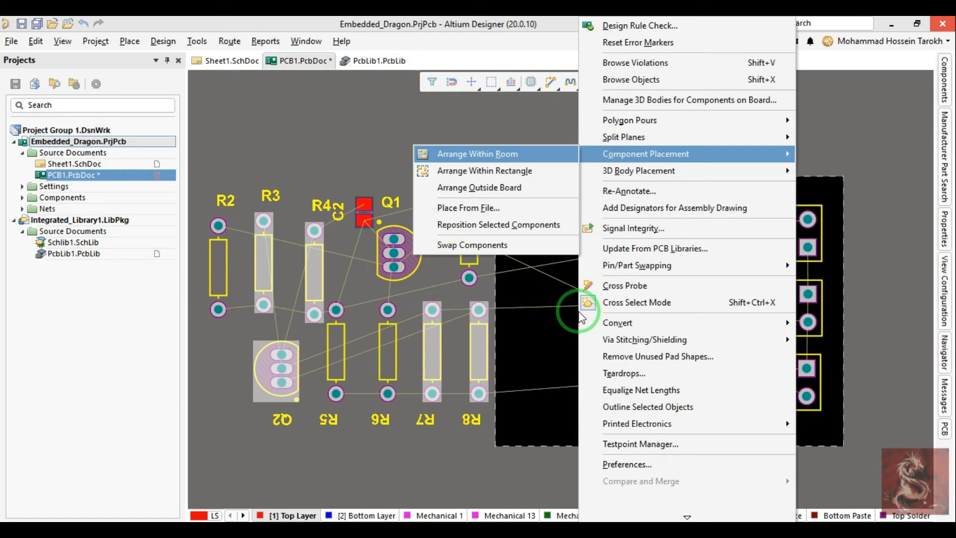
{"action": "key", "text": "c"}
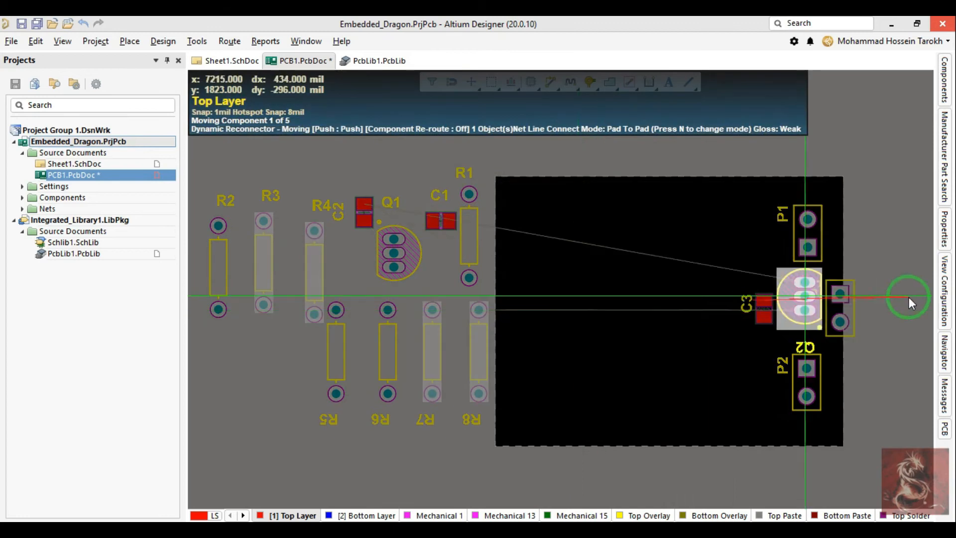
{"action": "key", "text": "space"}
{"action": "key", "text": "space"}
{"action": "key", "text": "space"}
{"action": "key", "text": "space"}
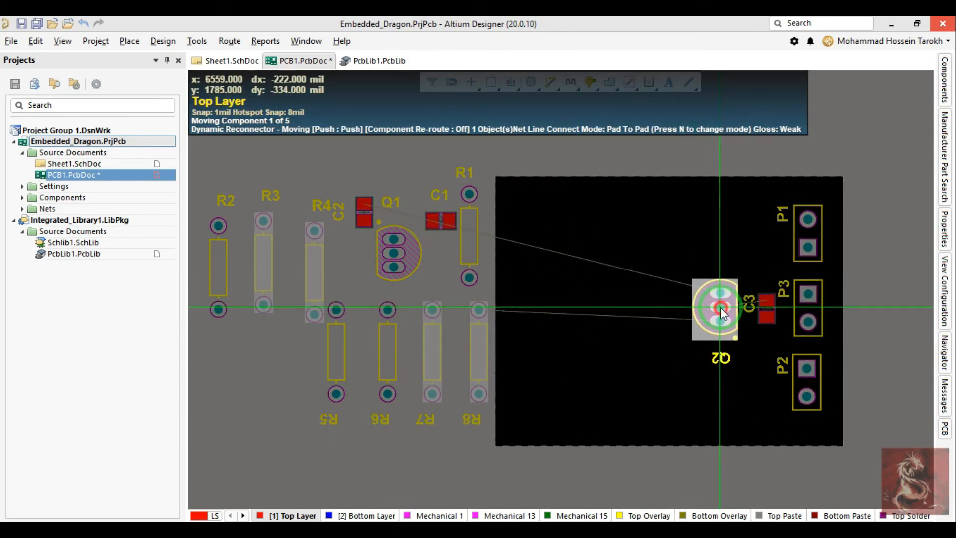
{"action": "left_click", "coordinate": [719, 308]}
Step: Rotate resistors R4 and R3 to horizontal and place them one below the other, left of Q2
{"action": "key", "text": "space"}
{"action": "key", "text": "space"}
{"action": "key", "text": "space"}
{"action": "left_click", "coordinate": [626, 288]}
{"action": "key", "text": "space"}
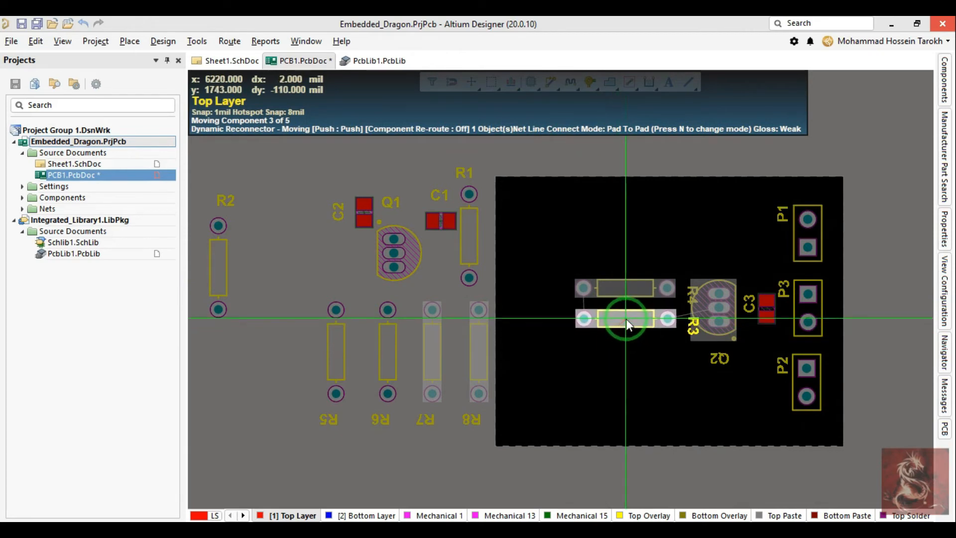
{"action": "left_click", "coordinate": [626, 253]}
Step: Rotate resistors R8 and R7 to horizontal and place them below R3 in the same column
{"action": "key", "text": "space"}
{"action": "key", "text": "space"}
{"action": "key", "text": "space"}
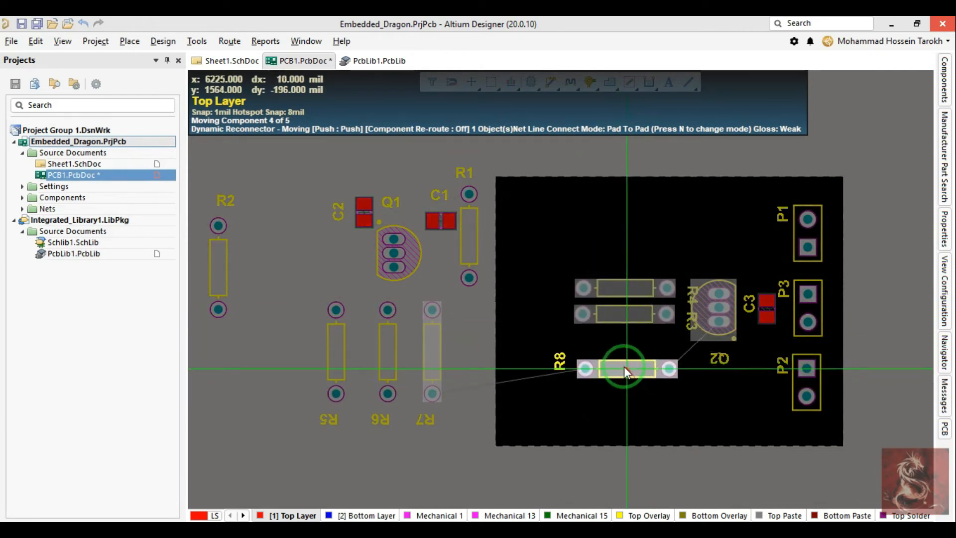
{"action": "left_click", "coordinate": [624, 340]}
{"action": "key", "text": "space"}
{"action": "key", "text": "space"}
{"action": "key", "text": "space"}
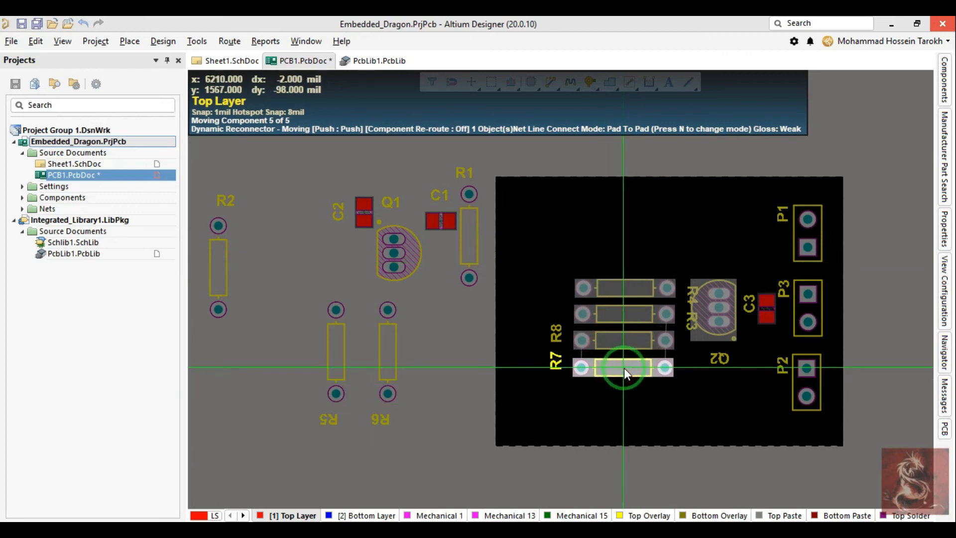
{"action": "left_click", "coordinate": [622, 367]}
{"action": "left_click", "coordinate": [594, 225]}
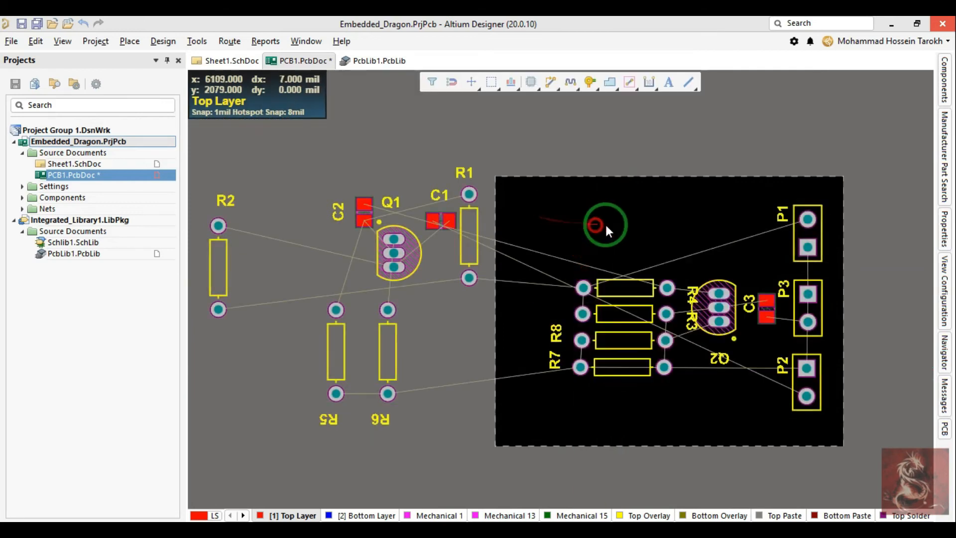
Step: Align resistors R4, R3, R8 and R7 into a straight column and space them evenly in the vertical direction
{"action": "scroll", "coordinate": [664, 284], "scroll_direction": "up", "scroll_amount": 3, "text": "ctrl"}
{"action": "left_click_drag", "start_coordinate": [622, 250], "coordinate": [623, 375]}
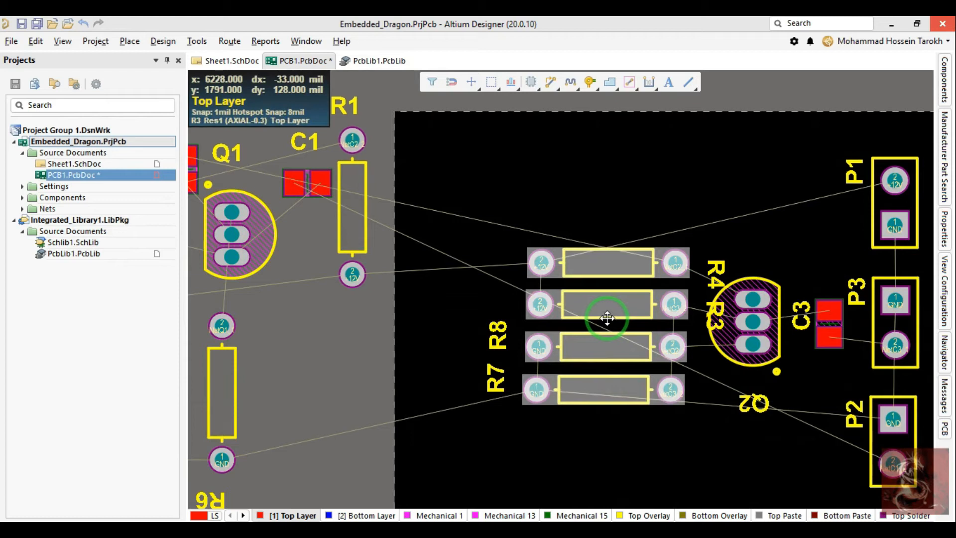
{"action": "key", "text": "a"}
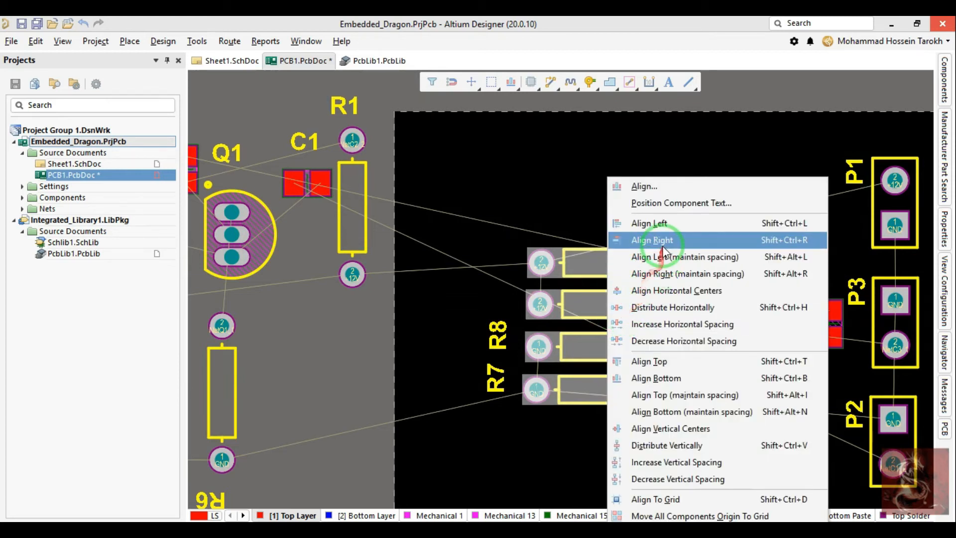
{"action": "right_click_drag", "start_coordinate": [547, 195], "coordinate": [512, 199]}
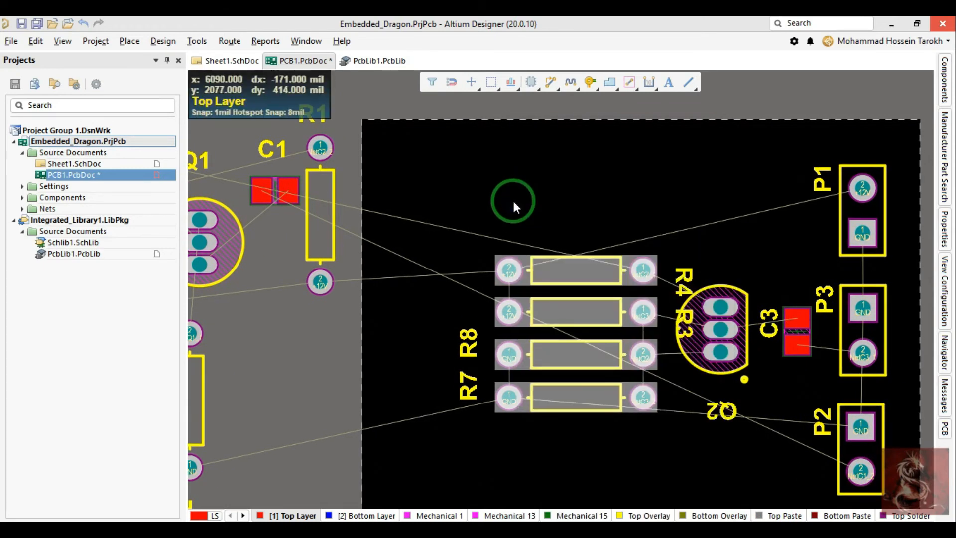
{"action": "left_click", "coordinate": [698, 242]}
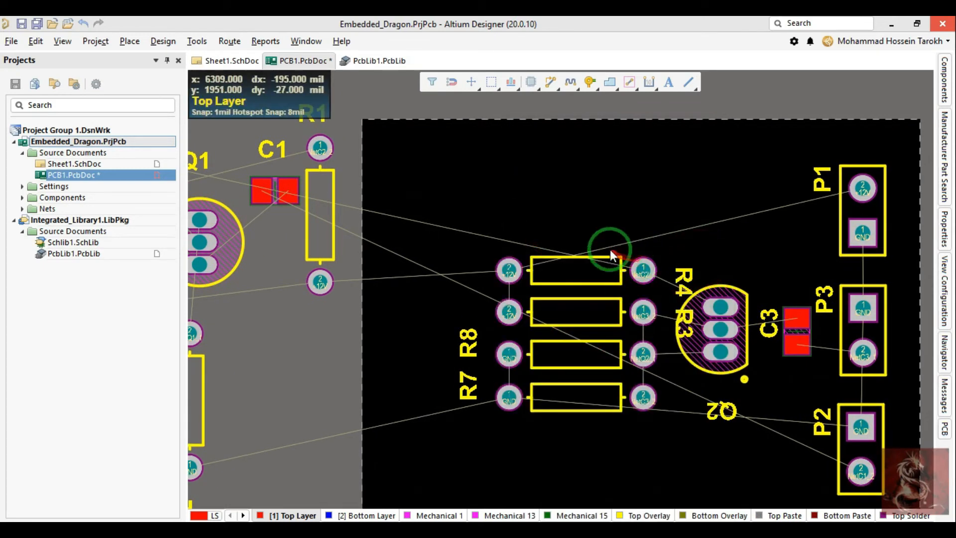
{"action": "left_click_drag", "start_coordinate": [599, 202], "coordinate": [544, 456]}
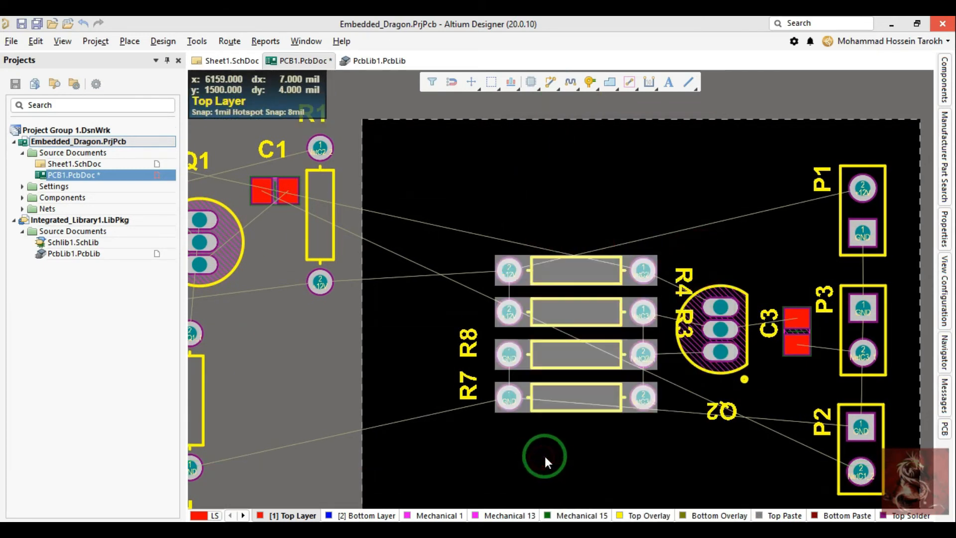
{"action": "key", "text": "a"}
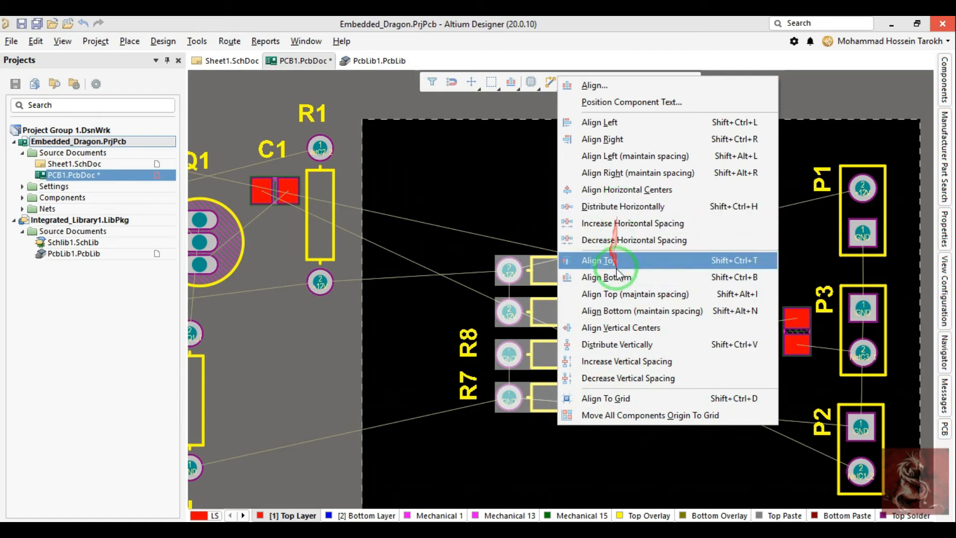
{"action": "left_click", "coordinate": [632, 327]}
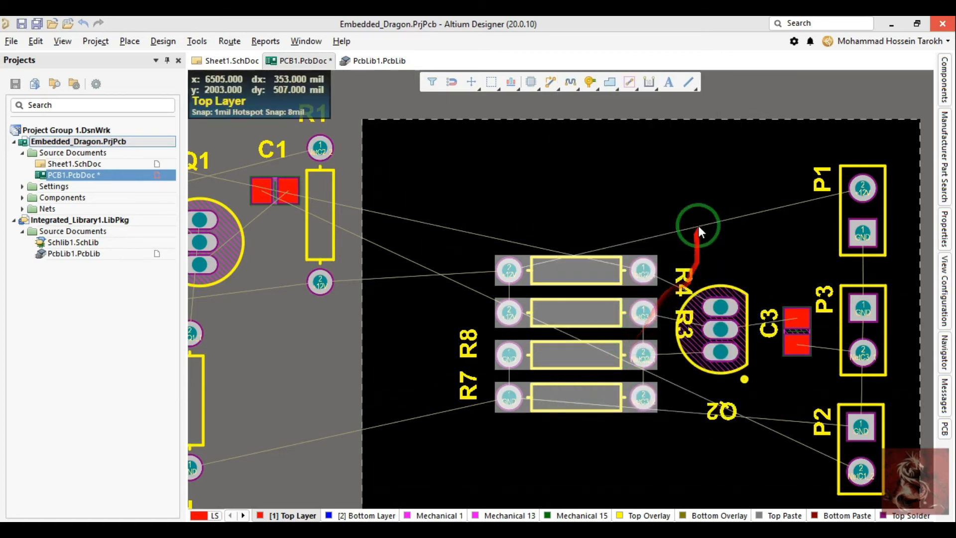
Step: Set the designators of R4, R3, R8 and R7 horizontal and place each one at its resistor's left end
{"action": "left_click_drag", "start_coordinate": [690, 283], "coordinate": [574, 241]}
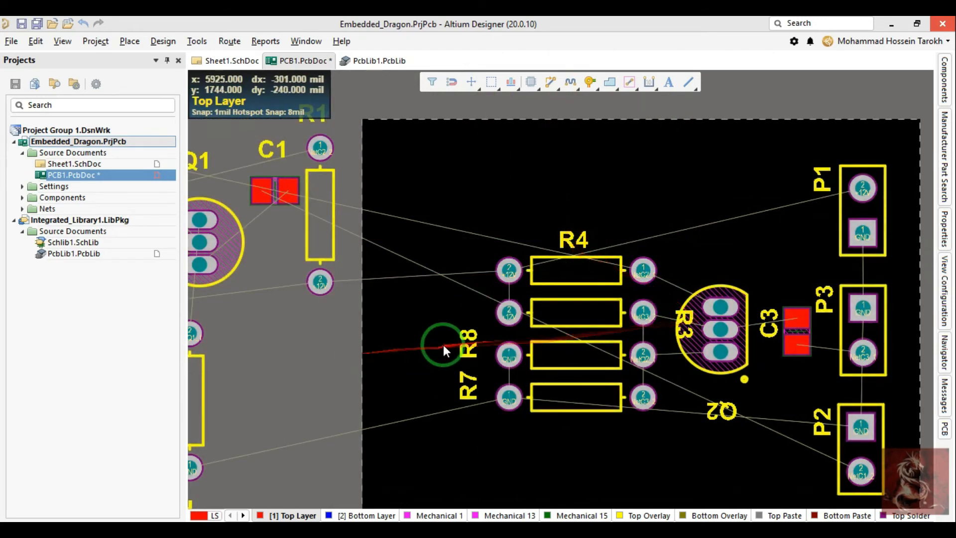
{"action": "key", "text": "space"}
{"action": "left_click_drag", "start_coordinate": [467, 338], "coordinate": [477, 316]}
{"action": "left_click_drag", "start_coordinate": [469, 383], "coordinate": [476, 354]}
{"action": "key", "text": "space"}
{"action": "left_click_drag", "start_coordinate": [685, 326], "coordinate": [722, 338]}
{"action": "key", "text": "Escape"}
{"action": "left_click_drag", "start_coordinate": [678, 311], "coordinate": [477, 398]}
{"action": "left_click_drag", "start_coordinate": [456, 359], "coordinate": [471, 357]}
{"action": "left_click_drag", "start_coordinate": [433, 315], "coordinate": [473, 314]}
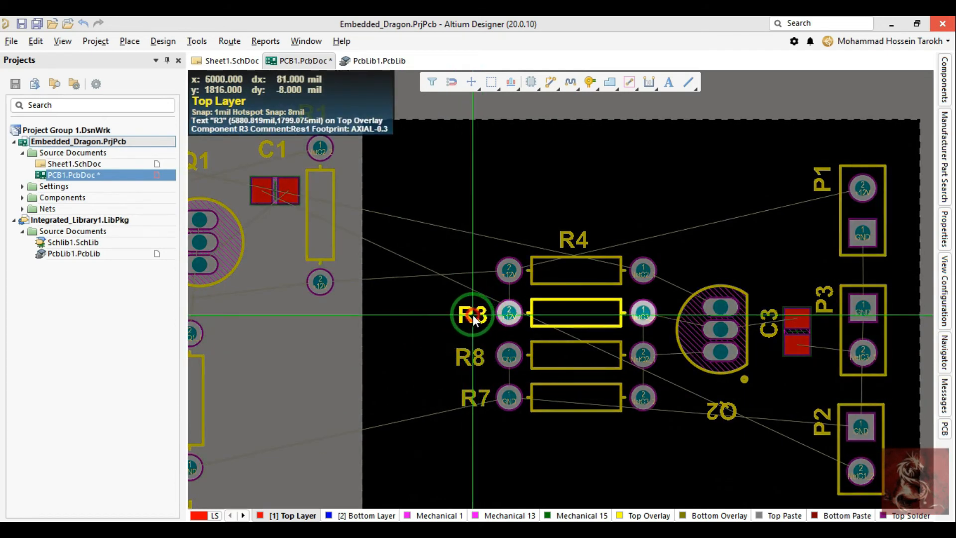
{"action": "left_click_drag", "start_coordinate": [571, 236], "coordinate": [472, 280]}
Step: Place Q2's designator above the transistor, and rotate C3's designator to horizontal above the capacitor while adjusting C3's position
{"action": "left_click_drag", "start_coordinate": [724, 409], "coordinate": [717, 264]}
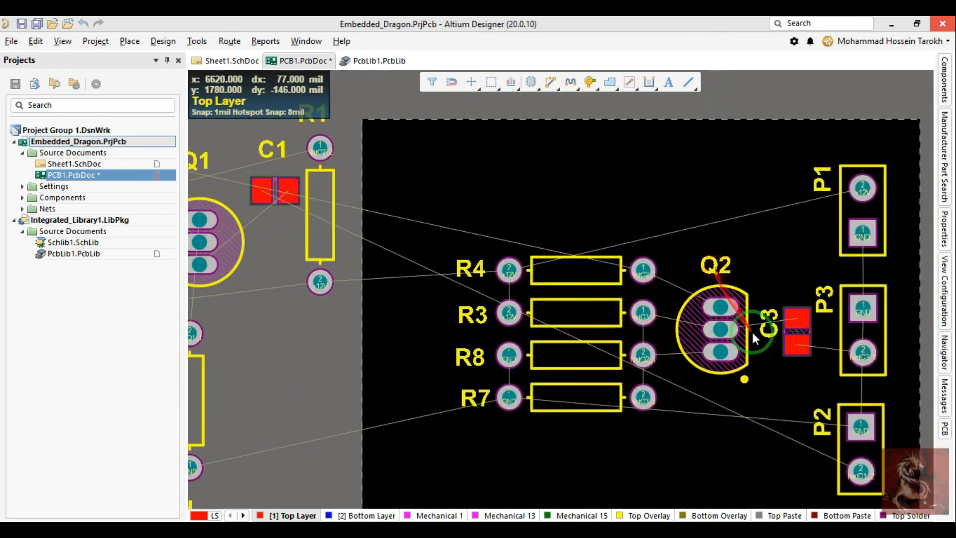
{"action": "left_click_drag", "start_coordinate": [767, 331], "coordinate": [787, 286]}
{"action": "key", "text": "space"}
{"action": "key", "text": "space"}
{"action": "key", "text": "space"}
{"action": "left_click_drag", "start_coordinate": [795, 326], "coordinate": [786, 329]}
{"action": "right_click_drag", "start_coordinate": [751, 306], "coordinate": [792, 367]}
Step: Select capacitor C2 and transistor Q1 in the Sheet1 schematic, then return to the PCB layout
{"action": "right_click_drag", "start_coordinate": [444, 268], "coordinate": [559, 255]}
{"action": "scroll", "coordinate": [559, 255], "scroll_direction": "down", "scroll_amount": 1, "text": "ctrl"}
{"action": "left_click", "coordinate": [217, 65]}
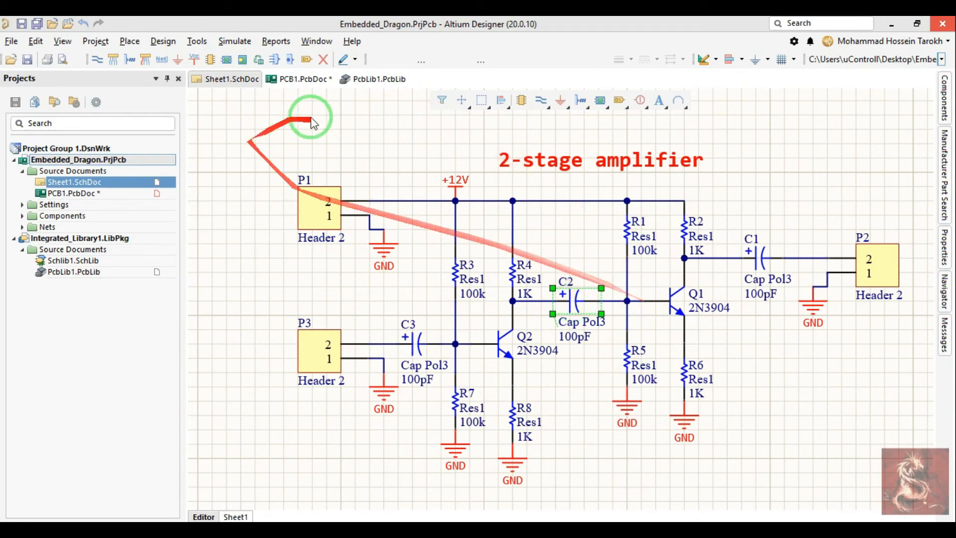
{"action": "left_click", "coordinate": [289, 86]}
Step: Reposition the selected components, placing capacitor C2 vertically just above the right pad of resistor R4
{"action": "key", "text": "t"}
{"action": "key", "text": "o"}
{"action": "key", "text": "r"}
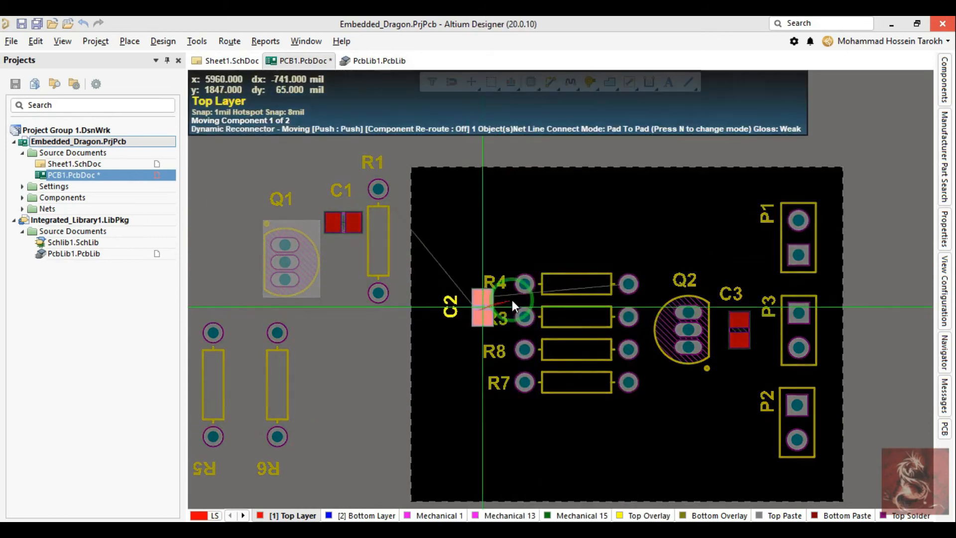
{"action": "key", "text": "Page_Up"}
{"action": "key", "text": "Page_Up"}
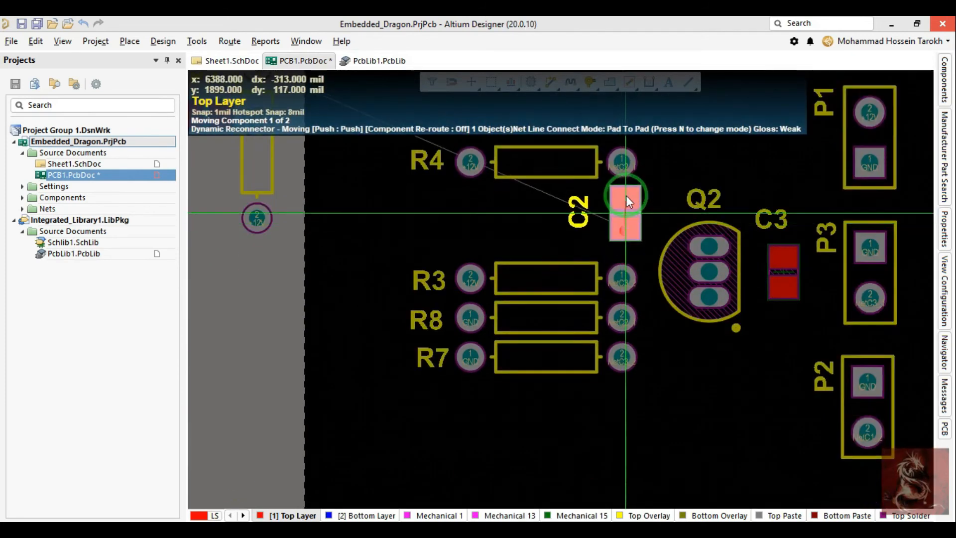
{"action": "key", "text": "Page_Down"}
{"action": "key", "text": "Page_Down"}
{"action": "key", "text": "Page_Down"}
{"action": "key", "text": "Page_Up"}
{"action": "key", "text": "Page_Up"}
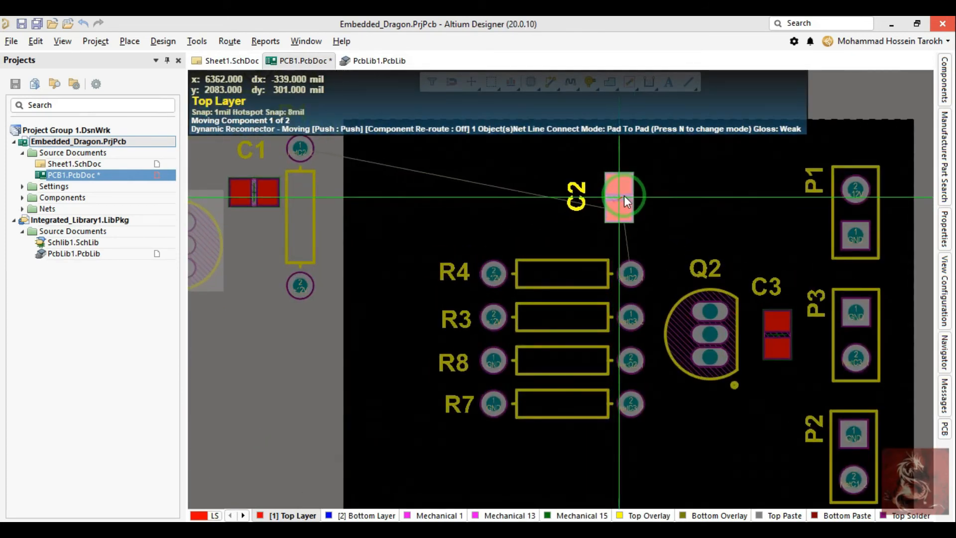
{"action": "key", "text": "Page_Up"}
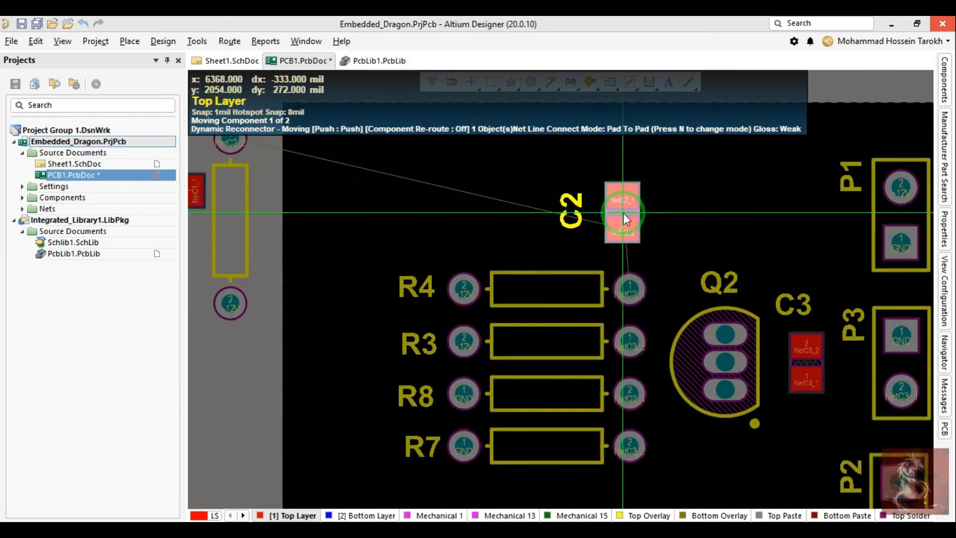
{"action": "left_click", "coordinate": [631, 228]}
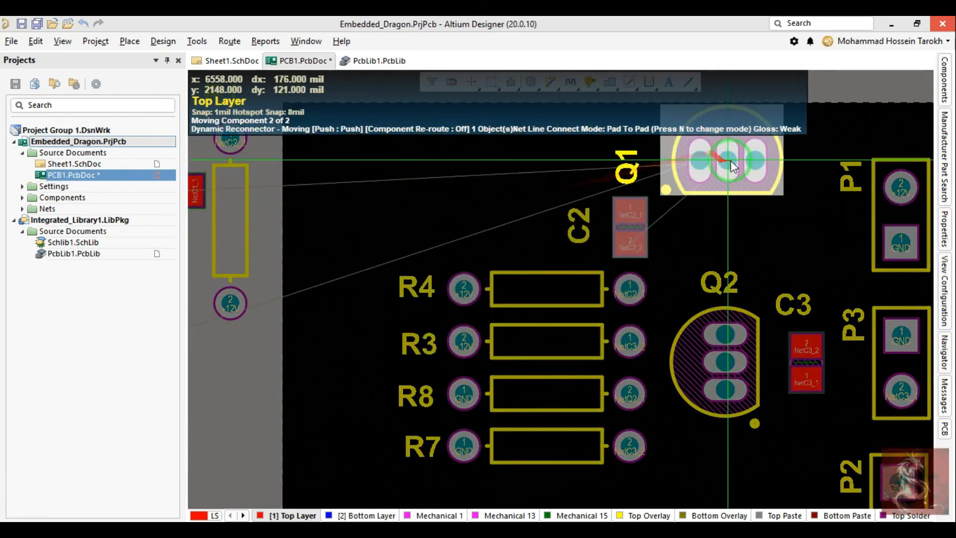
Step: Rotate transistor Q1 to match Q2's orientation and place it above Q2, right of C2
{"action": "key", "text": "space"}
{"action": "left_click", "coordinate": [727, 193]}
{"action": "key", "text": "Page_Down"}
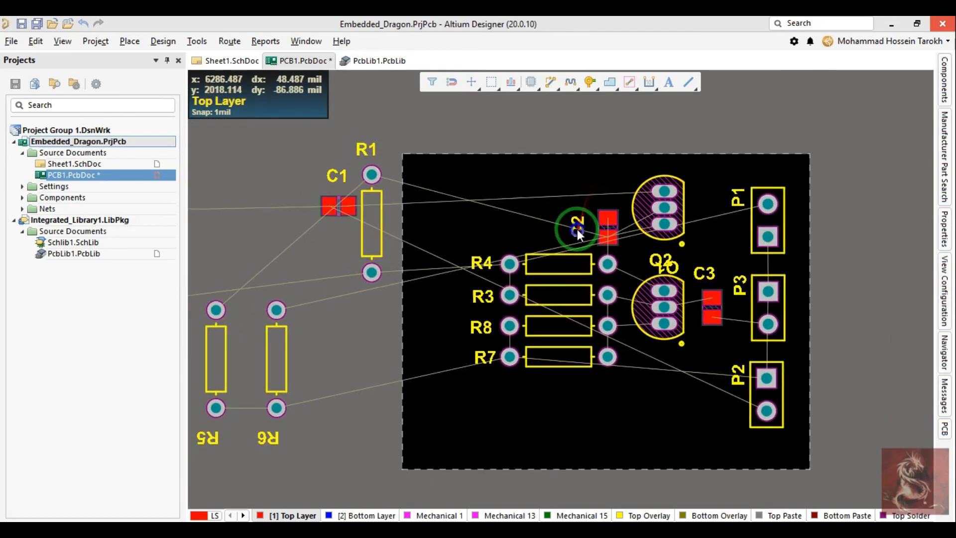
Step: Examine the pin nets of headers P3 and P2 and their connections in the Sheet1 schematic, then return to the PCB layout
{"action": "scroll", "coordinate": [670, 339], "scroll_direction": "up", "scroll_amount": 4, "text": "ctrl"}
{"action": "right_click_drag", "start_coordinate": [900, 304], "coordinate": [758, 205]}
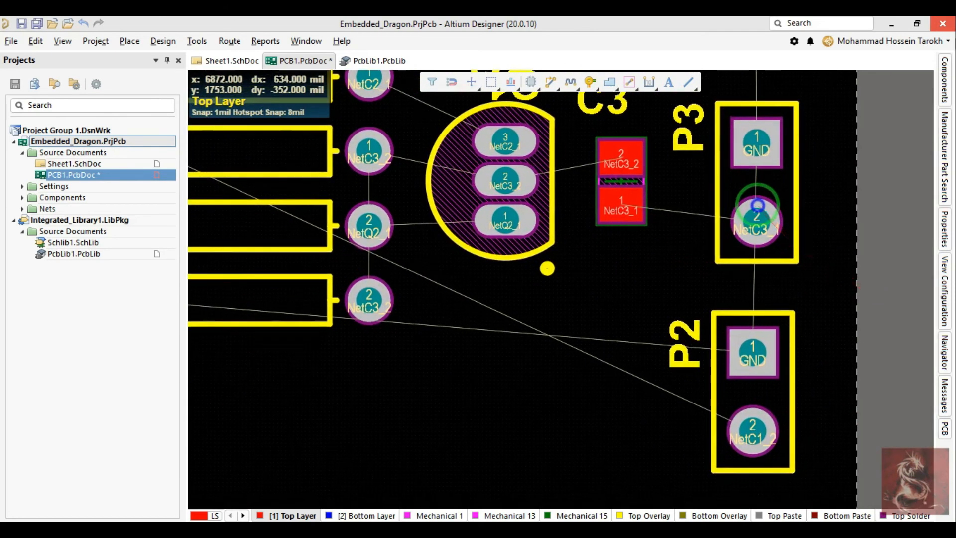
{"action": "scroll", "coordinate": [758, 205], "scroll_direction": "down", "scroll_amount": 2, "text": "ctrl"}
{"action": "left_click", "coordinate": [215, 60]}
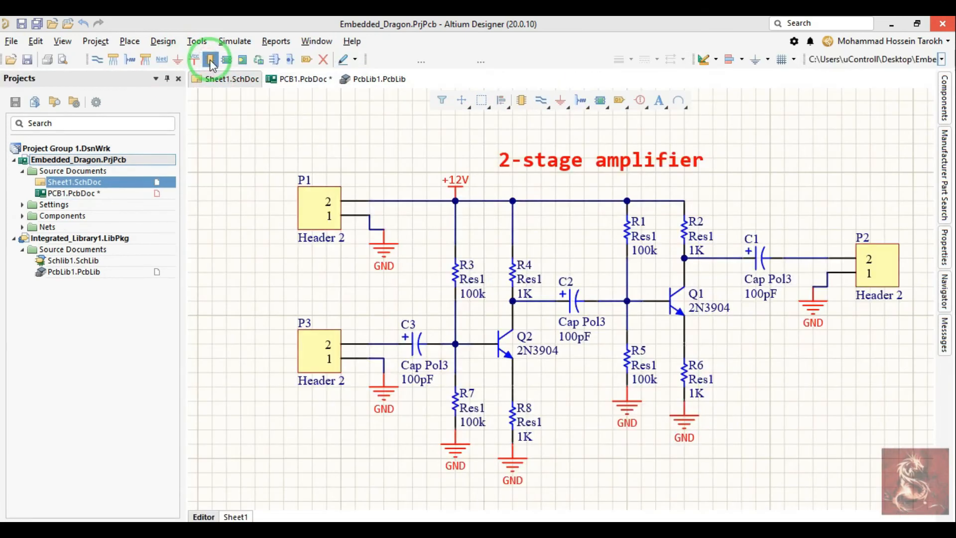
{"action": "left_click", "coordinate": [288, 80]}
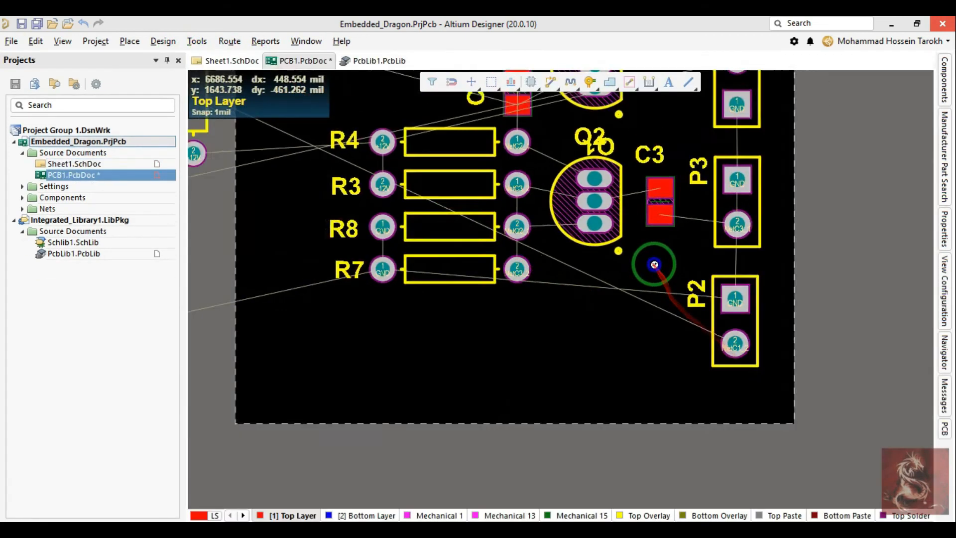
{"action": "scroll", "coordinate": [635, 253], "scroll_direction": "down", "scroll_amount": 1, "text": "ctrl"}
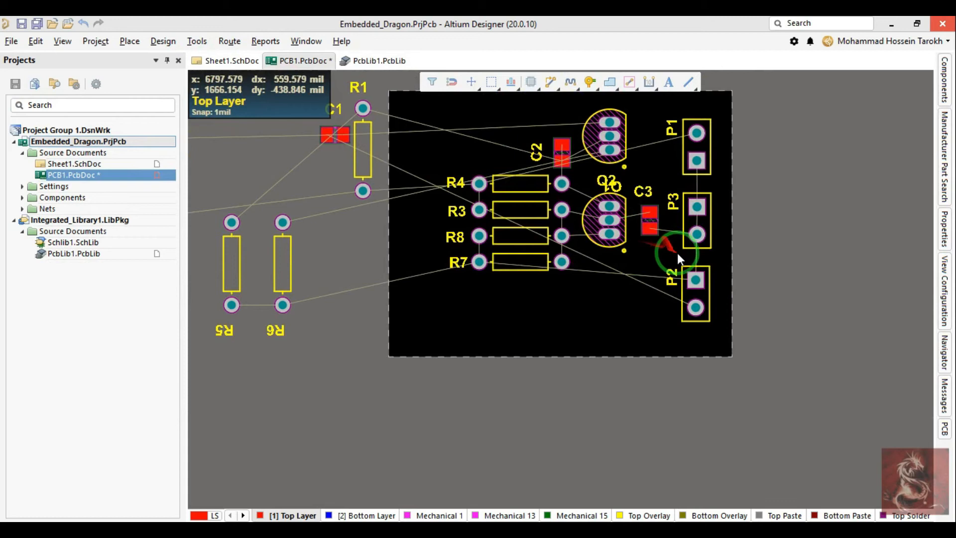
Step: Move resistors R4, R3, R8 and R7, transistors Q1 and Q2, and capacitor C3 down toward the board's lower edge
{"action": "scroll", "coordinate": [695, 243], "scroll_direction": "up", "scroll_amount": 1, "text": "ctrl"}
{"action": "left_click_drag", "start_coordinate": [635, 264], "coordinate": [343, 136]}
{"action": "left_click_drag", "start_coordinate": [432, 168], "coordinate": [433, 265]}
Step: Swap headers P3 and P2 so that P3 sits beside C3 and P2 sits between P1 and P3
{"action": "left_click_drag", "start_coordinate": [683, 300], "coordinate": [767, 169]}
{"action": "left_click_drag", "start_coordinate": [702, 213], "coordinate": [705, 321]}
{"action": "left_click_drag", "start_coordinate": [769, 191], "coordinate": [700, 210]}
{"action": "left_click_drag", "start_coordinate": [704, 250], "coordinate": [701, 303]}
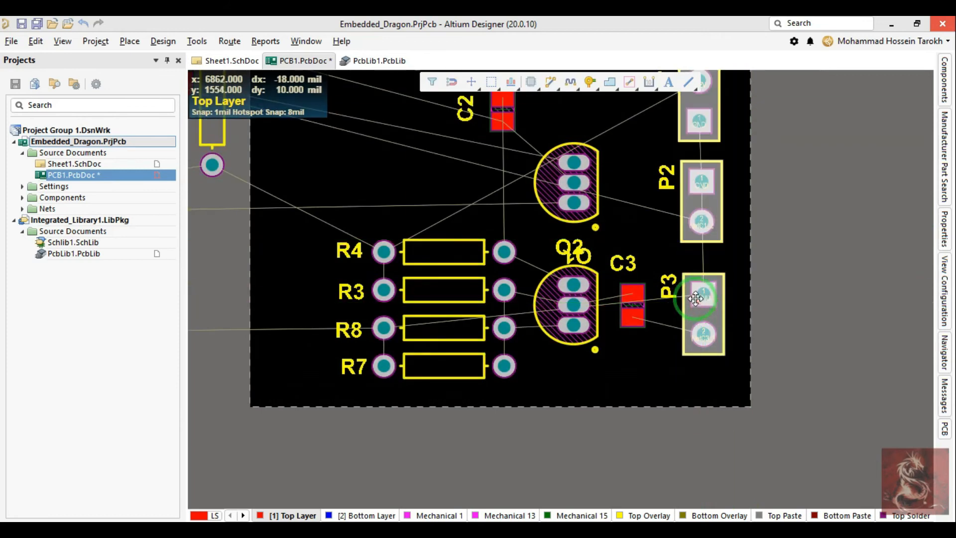
Step: Align headers P1, P2 and P3 in one column and space them evenly along the board's edge
{"action": "key", "text": "a"}
{"action": "key", "text": "a"}
{"action": "key", "text": "Return"}
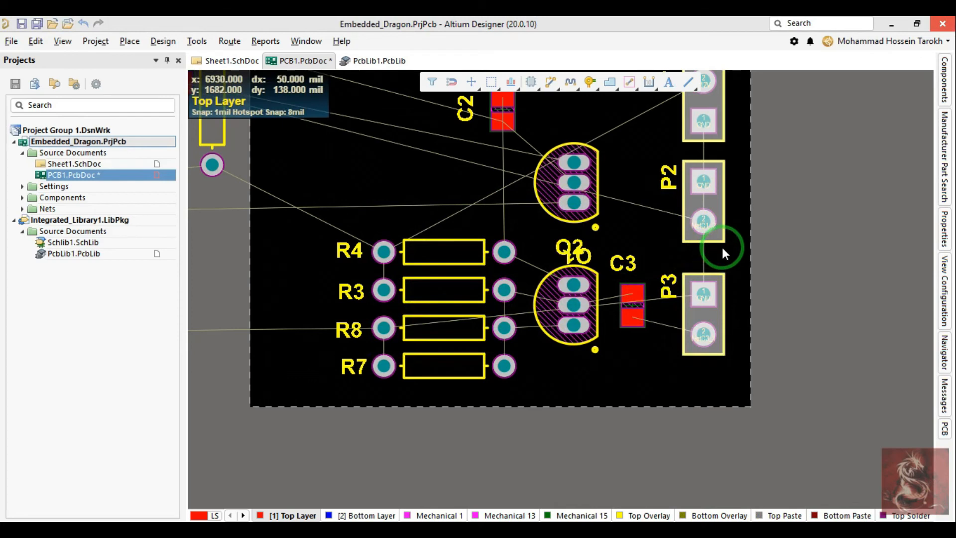
{"action": "left_click_drag", "start_coordinate": [722, 247], "coordinate": [721, 247]}
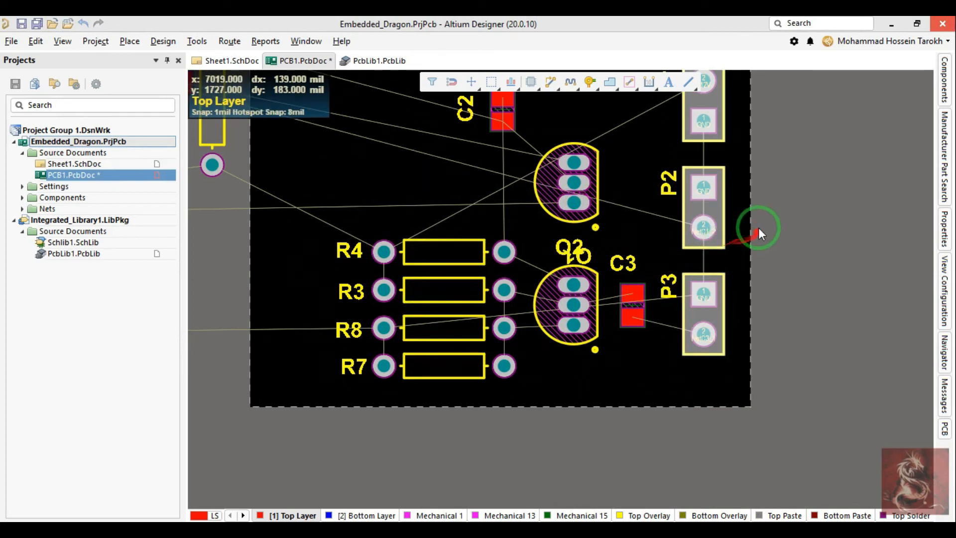
{"action": "right_click_drag", "start_coordinate": [759, 203], "coordinate": [748, 246]}
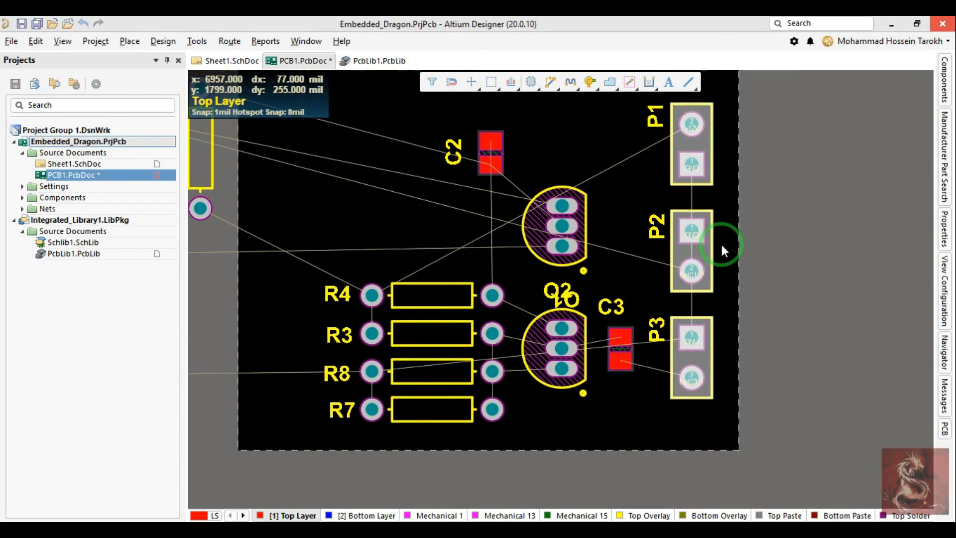
{"action": "key", "text": "a"}
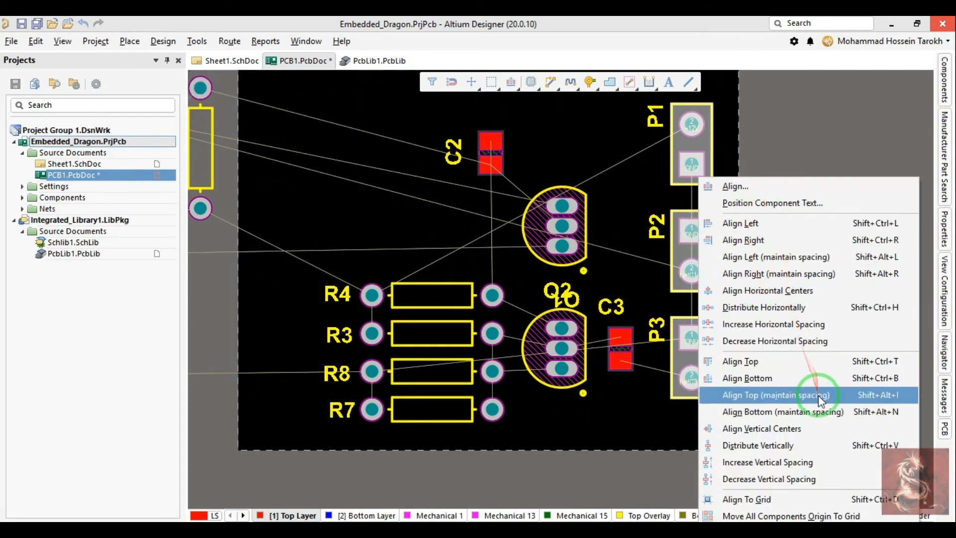
{"action": "left_click", "coordinate": [792, 429]}
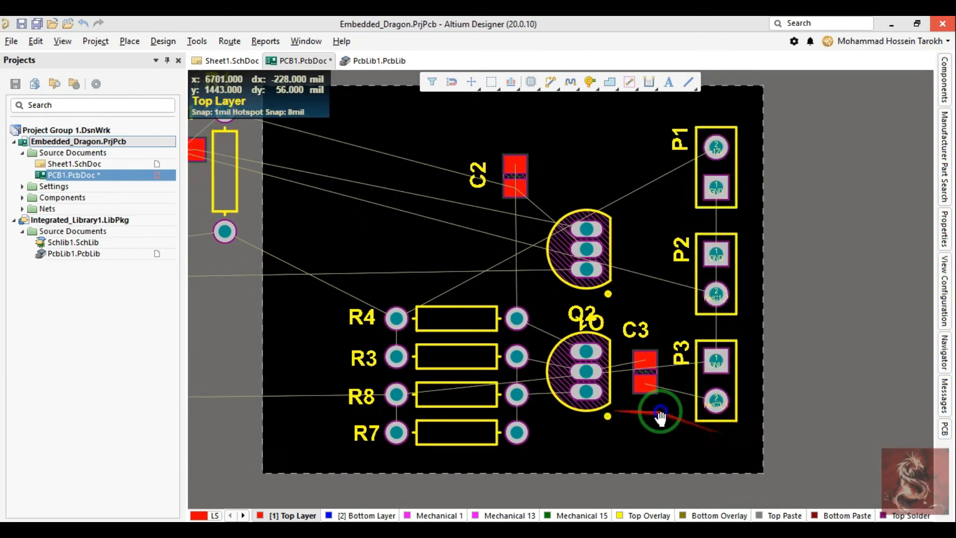
Step: Place the Q2 designator below its transistor and the Q1 designator upright above its transistor
{"action": "left_click_drag", "start_coordinate": [636, 336], "coordinate": [638, 305]}
{"action": "left_click_drag", "start_coordinate": [632, 190], "coordinate": [632, 448]}
{"action": "left_click_drag", "start_coordinate": [642, 336], "coordinate": [640, 209]}
{"action": "left_click_drag", "start_coordinate": [570, 188], "coordinate": [555, 235]}
{"action": "key", "text": "space"}
Step: Bring resistor R1 onto the board in horizontal orientation, to the left of Q1
{"action": "key", "text": "space"}
{"action": "key", "text": "space"}
{"action": "left_click_drag", "start_coordinate": [555, 264], "coordinate": [557, 261]}
{"action": "right_click_drag", "start_coordinate": [441, 235], "coordinate": [502, 330]}
{"action": "left_click_drag", "start_coordinate": [339, 301], "coordinate": [574, 296]}
Step: Place capacitor C2 vertically between Q1 and header P2, above C3, with its designator upright above it
{"action": "key", "text": "space"}
{"action": "right_click_drag", "start_coordinate": [616, 358], "coordinate": [590, 347]}
{"action": "left_click_drag", "start_coordinate": [591, 347], "coordinate": [701, 361]}
{"action": "key", "text": "Escape"}
{"action": "left_click_drag", "start_coordinate": [584, 357], "coordinate": [731, 354]}
{"action": "key", "text": "space"}
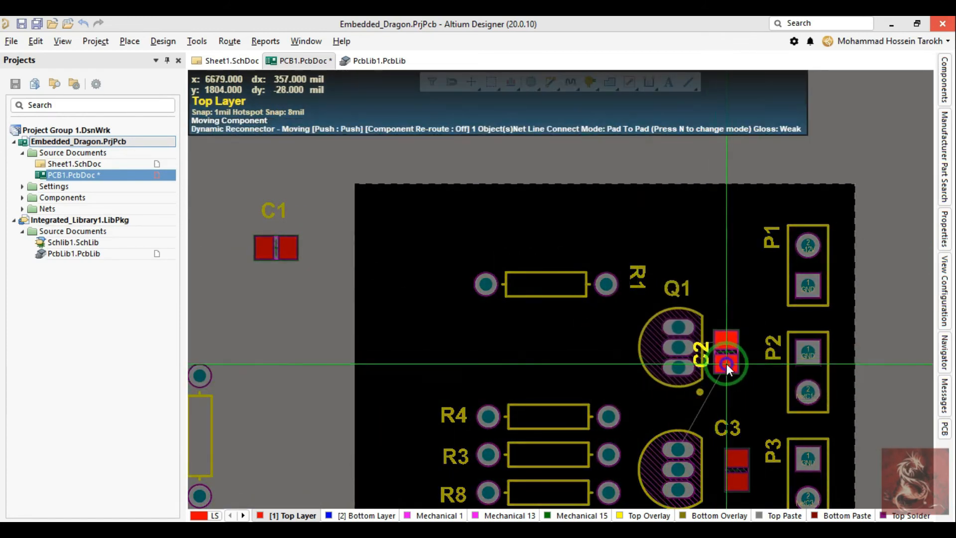
{"action": "key", "text": "Escape"}
{"action": "left_click_drag", "start_coordinate": [575, 342], "coordinate": [741, 362]}
{"action": "key", "text": "space"}
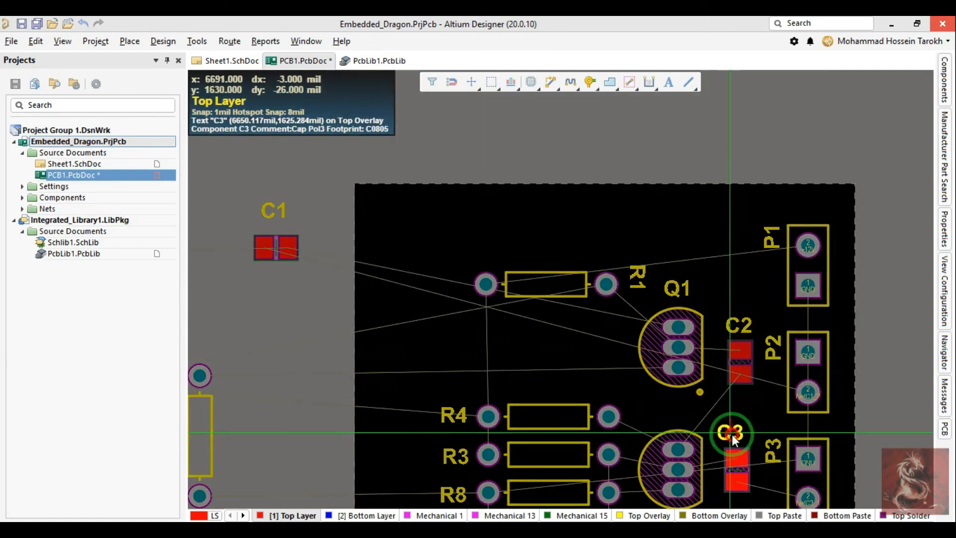
Step: Lower Q1 slightly, move R1 down just above R4, and put the R1 designator on the resistor's left
{"action": "left_click_drag", "start_coordinate": [679, 321], "coordinate": [677, 354]}
{"action": "left_click_drag", "start_coordinate": [560, 290], "coordinate": [545, 353]}
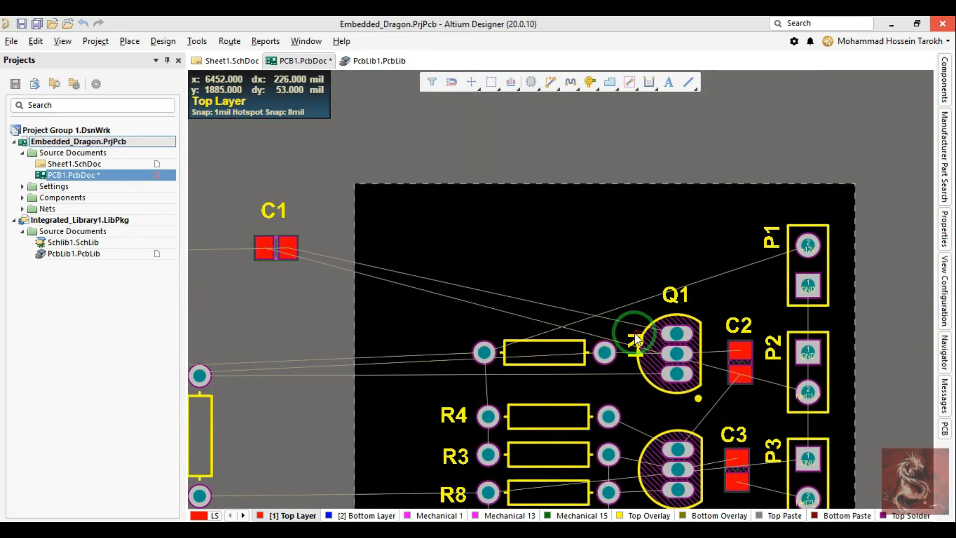
{"action": "left_click_drag", "start_coordinate": [447, 358], "coordinate": [447, 357]}
Step: Select R1, R2, R5 and R6 in the Sheet1 schematic, then reposition R5 and R1 horizontally above R4 on the PCB
{"action": "right_click_drag", "start_coordinate": [322, 345], "coordinate": [419, 297]}
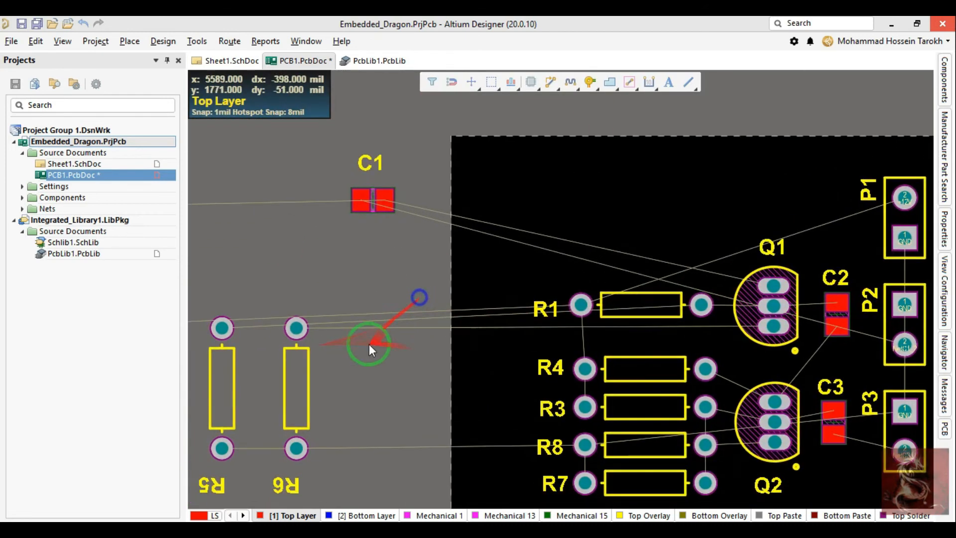
{"action": "left_click", "coordinate": [226, 63]}
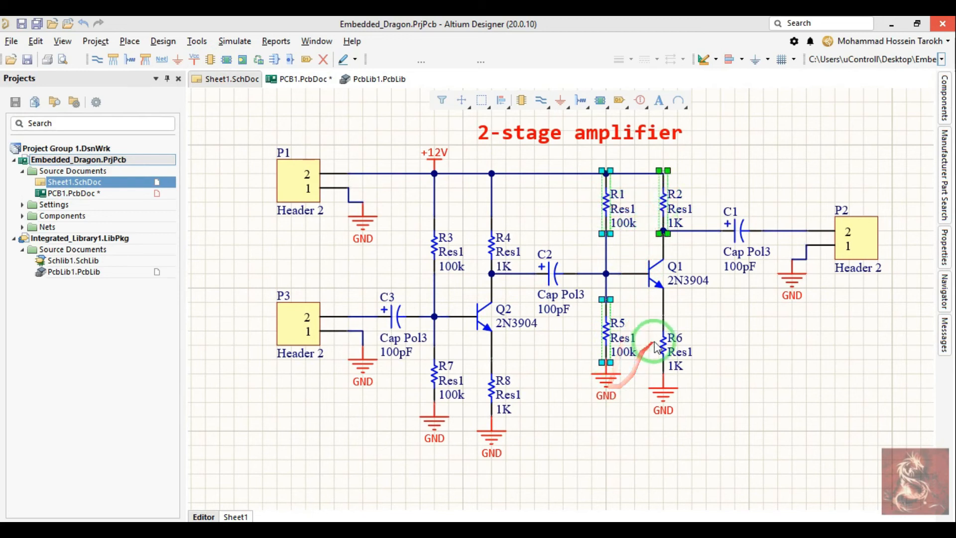
{"action": "left_click", "coordinate": [304, 80]}
{"action": "key", "text": "t"}
{"action": "key", "text": "o"}
{"action": "key", "text": "c"}
{"action": "key", "text": "space"}
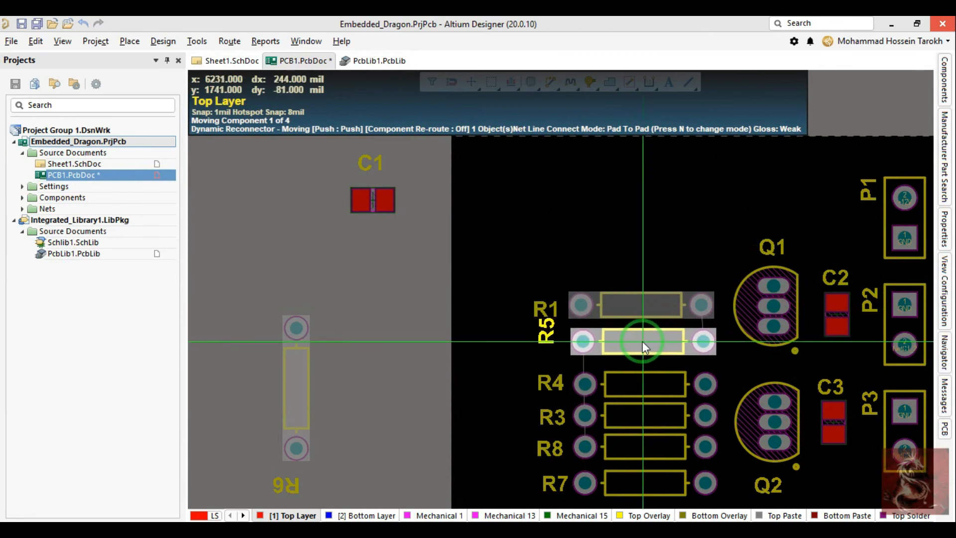
{"action": "left_click", "coordinate": [642, 342]}
{"action": "left_click", "coordinate": [645, 303]}
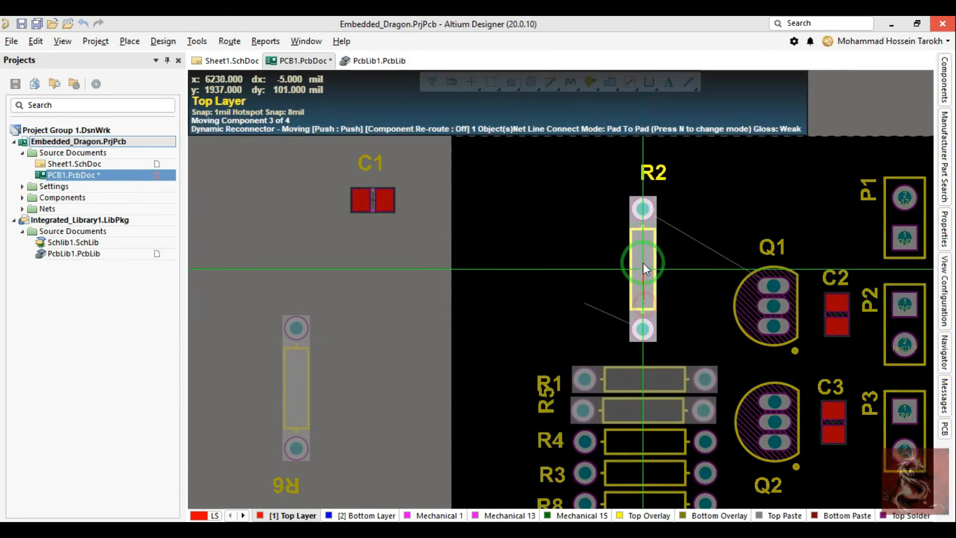
Step: Rotate R2 and R6 to horizontal and place R2 above R1 and R6 between R5 and R4
{"action": "key", "text": "space"}
{"action": "left_click", "coordinate": [641, 262]}
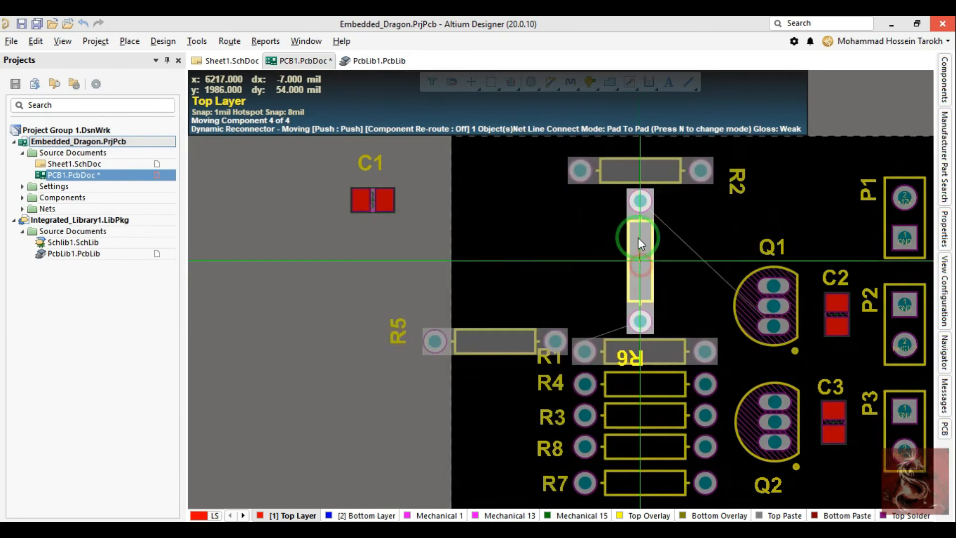
{"action": "key", "text": "space"}
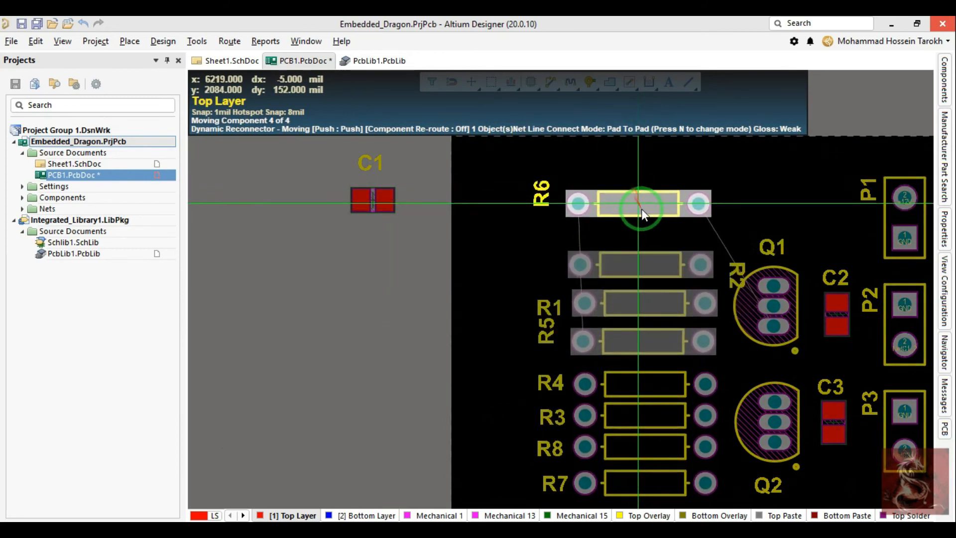
{"action": "left_click", "coordinate": [645, 341]}
{"action": "left_click", "coordinate": [515, 308]}
Step: Align resistors R2, R1, R5 and R6 to the right and distribute them evenly vertically
{"action": "right_click_drag", "start_coordinate": [547, 300], "coordinate": [486, 277]}
{"action": "left_click_drag", "start_coordinate": [587, 178], "coordinate": [564, 295]}
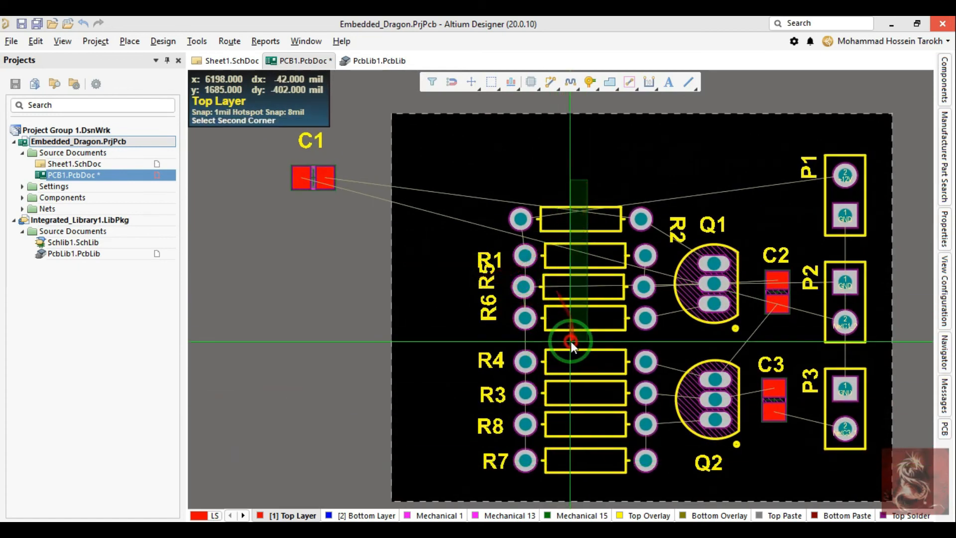
{"action": "left_click_drag", "start_coordinate": [571, 342], "coordinate": [571, 342]}
{"action": "key", "text": "a"}
{"action": "key", "text": "r"}
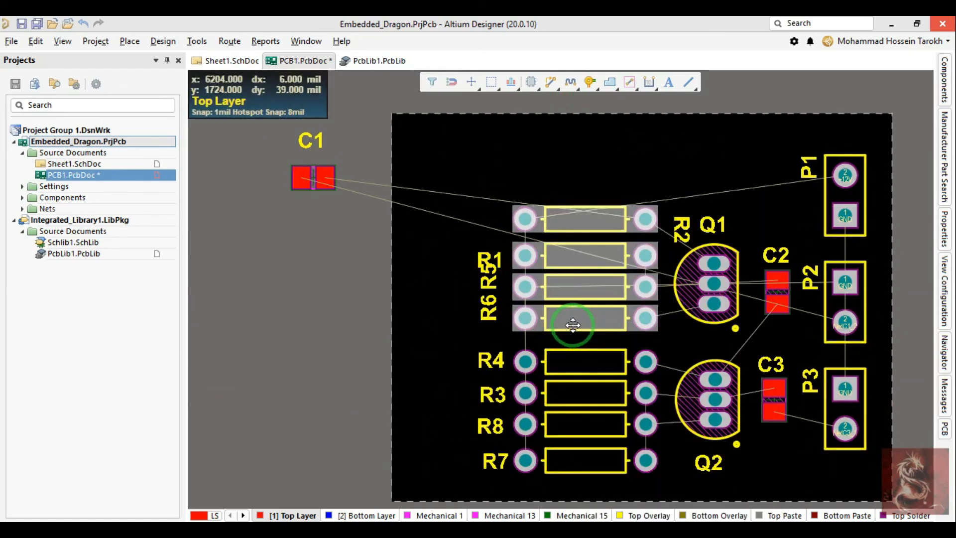
{"action": "key", "text": "ctrl+shift+v"}
{"action": "left_click", "coordinate": [567, 182]}
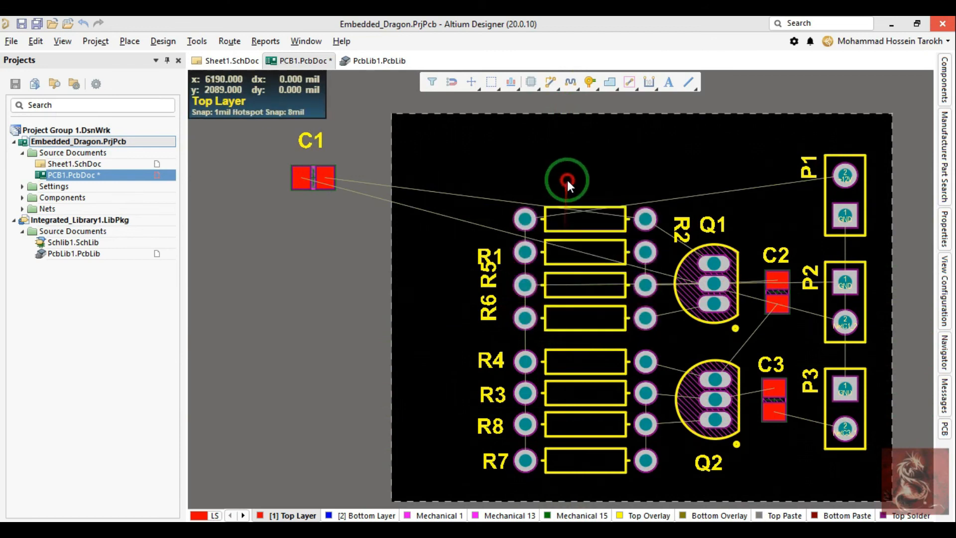
Step: Move the R2 designator to the resistor's left and turn the R2, R5 and R6 designators upright beside their resistors
{"action": "scroll", "coordinate": [642, 223], "scroll_direction": "up", "scroll_amount": 2, "text": "ctrl"}
{"action": "left_click_drag", "start_coordinate": [674, 229], "coordinate": [433, 256]}
{"action": "key", "text": "space"}
{"action": "key", "text": "space"}
{"action": "key", "text": "space"}
{"action": "key", "text": "space"}
{"action": "left_click_drag", "start_coordinate": [419, 303], "coordinate": [417, 362]}
{"action": "key", "text": "space"}
{"action": "key", "text": "space"}
{"action": "key", "text": "space"}
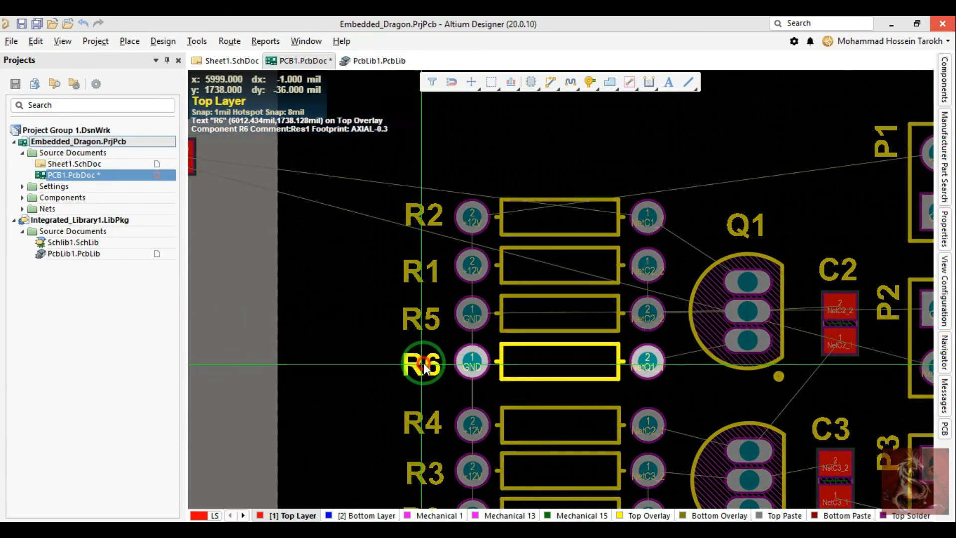
Step: Move capacitor C1 onto the board, above C2 and next to header P1
{"action": "scroll", "coordinate": [417, 321], "scroll_direction": "down", "scroll_amount": 3, "text": "ctrl"}
{"action": "right_click_drag", "start_coordinate": [418, 322], "coordinate": [411, 278]}
{"action": "left_click_drag", "start_coordinate": [268, 169], "coordinate": [665, 188]}
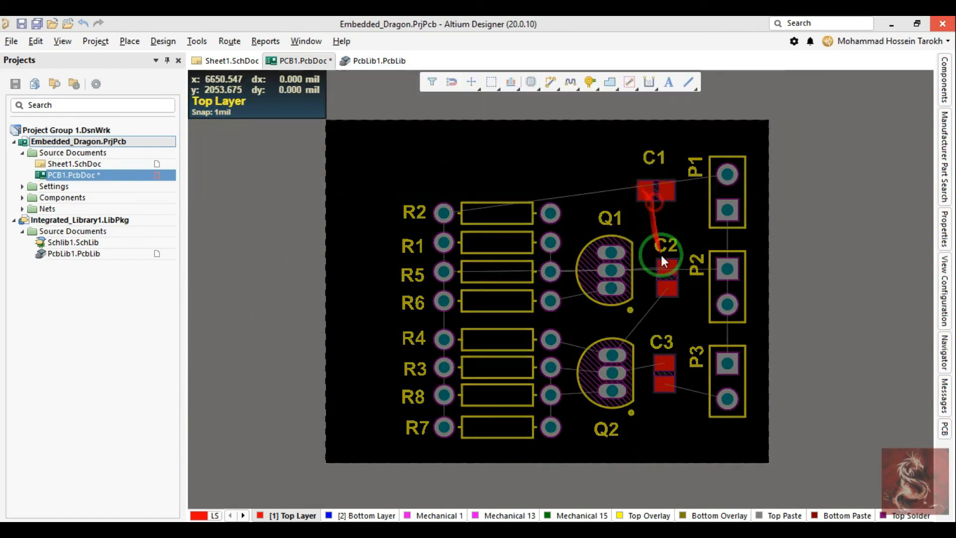
{"action": "scroll", "coordinate": [663, 259], "scroll_direction": "up", "scroll_amount": 5, "text": "ctrl"}
{"action": "mouse_move", "coordinate": [658, 276]}
{"action": "left_mouse_down"}
{"action": "mouse_move", "coordinate": [637, 300]}
{"action": "mouse_move", "coordinate": [649, 271]}
{"action": "left_mouse_up"}
{"action": "scroll", "coordinate": [639, 297], "scroll_direction": "down", "scroll_amount": 1}
{"action": "key", "text": "Escape"}
{"action": "scroll", "coordinate": [657, 253], "scroll_direction": "down", "scroll_amount": 3, "text": "ctrl"}
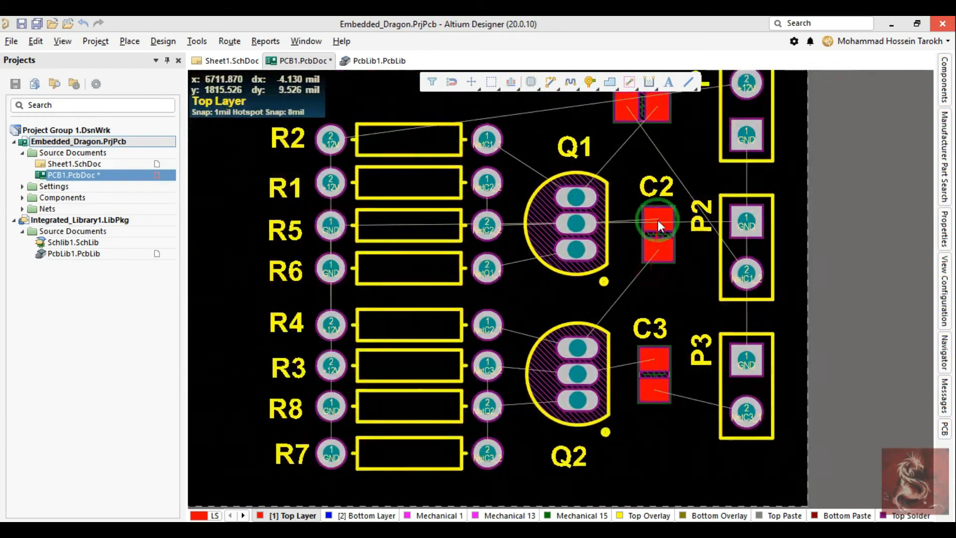
Step: Rotate C1 to vertical and position it above C2, between Q1 and P1
{"action": "right_click_drag", "start_coordinate": [658, 220], "coordinate": [655, 277]}
{"action": "mouse_move", "coordinate": [648, 168]}
{"action": "left_mouse_down"}
{"action": "mouse_move", "coordinate": [645, 158]}
{"action": "mouse_move", "coordinate": [640, 171]}
{"action": "left_mouse_up"}
{"action": "key", "text": "space"}
{"action": "key", "text": "space"}
{"action": "key", "text": "space"}
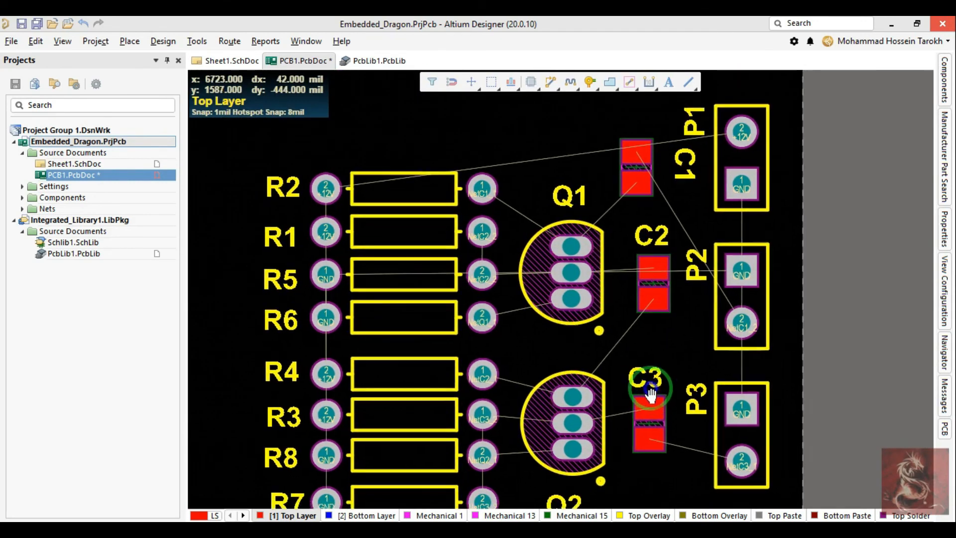
{"action": "left_click_drag", "start_coordinate": [659, 281], "coordinate": [647, 298]}
{"action": "left_click_drag", "start_coordinate": [626, 191], "coordinate": [632, 200]}
Step: Move C2 into the gap between Q1 and Q2, shifting Q1 and resistors R2, R1, R5 and R6 upward to make room
{"action": "left_click_drag", "start_coordinate": [645, 282], "coordinate": [569, 347]}
{"action": "right_click", "coordinate": [570, 346]}
{"action": "left_click_drag", "start_coordinate": [551, 132], "coordinate": [383, 254]}
{"action": "left_click_drag", "start_coordinate": [630, 284], "coordinate": [568, 333]}
{"action": "left_click_drag", "start_coordinate": [568, 268], "coordinate": [570, 246]}
{"action": "left_click_drag", "start_coordinate": [574, 286], "coordinate": [569, 326]}
Step: Place C1 to the right of Q1 with its designator upright above it
{"action": "left_click_drag", "start_coordinate": [631, 170], "coordinate": [641, 191]}
{"action": "key", "text": "space"}
{"action": "key", "text": "space"}
{"action": "key", "text": "space"}
{"action": "key", "text": "space"}
{"action": "key", "text": "space"}
{"action": "key", "text": "space"}
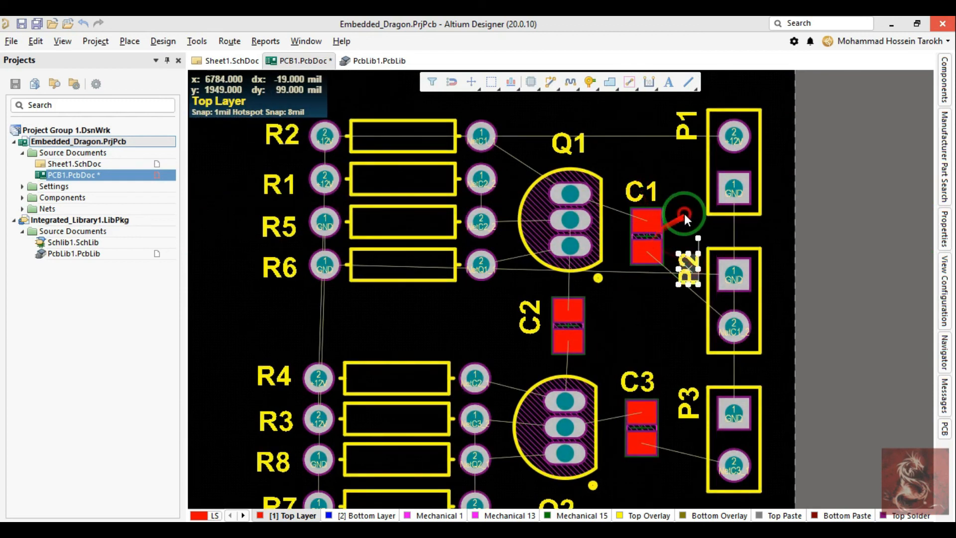
Step: Lower C1 so its bottom pad lines up with P2's pin 2, and lower C3 to match P3's pin 2
{"action": "left_click_drag", "start_coordinate": [647, 237], "coordinate": [645, 217]}
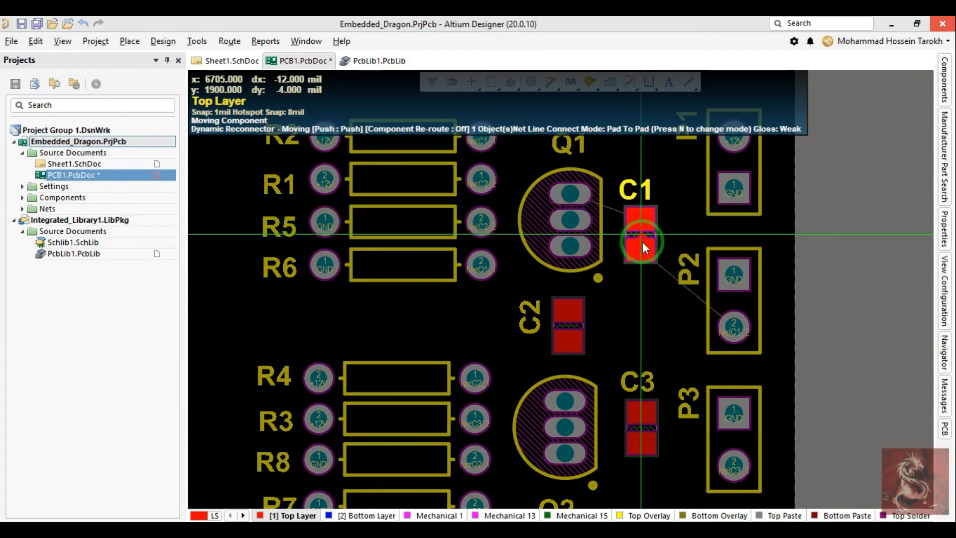
{"action": "left_click_drag", "start_coordinate": [639, 281], "coordinate": [643, 313]}
{"action": "right_click_drag", "start_coordinate": [644, 312], "coordinate": [638, 244]}
{"action": "left_click_drag", "start_coordinate": [636, 370], "coordinate": [641, 394]}
{"action": "right_click_drag", "start_coordinate": [603, 273], "coordinate": [648, 310]}
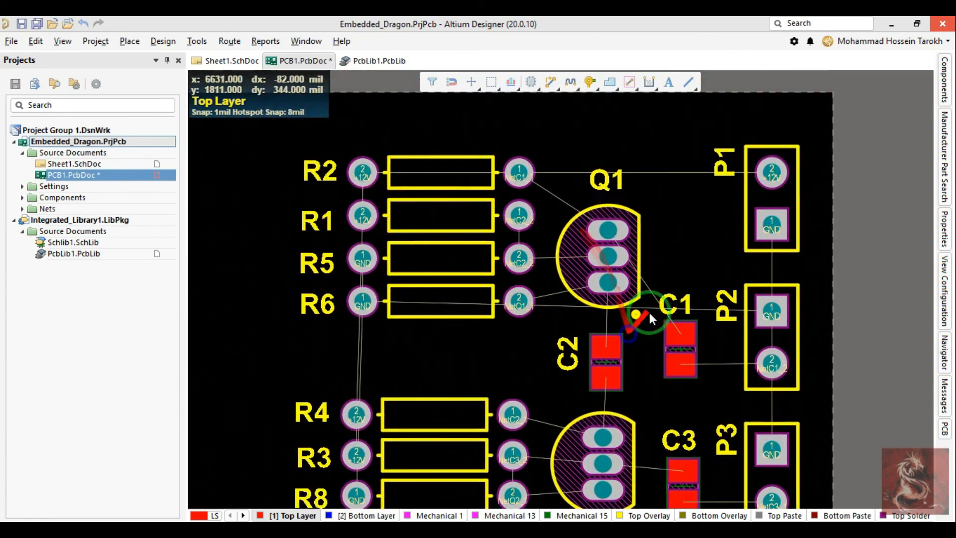
{"action": "scroll", "coordinate": [676, 300], "scroll_direction": "down", "scroll_amount": 4, "text": "ctrl"}
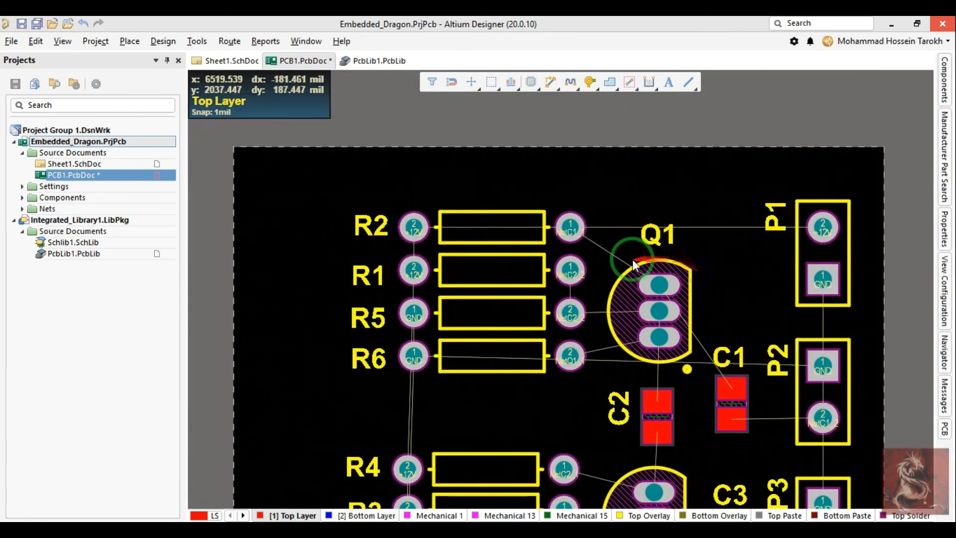
Step: Select all components and move them together into the board's upper-right corner
{"action": "right_click_drag", "start_coordinate": [587, 282], "coordinate": [447, 142]}
{"action": "left_click_drag", "start_coordinate": [404, 112], "coordinate": [723, 378]}
{"action": "left_click_drag", "start_coordinate": [677, 249], "coordinate": [707, 234]}
{"action": "right_click", "coordinate": [762, 239]}
{"action": "left_click", "coordinate": [748, 237]}
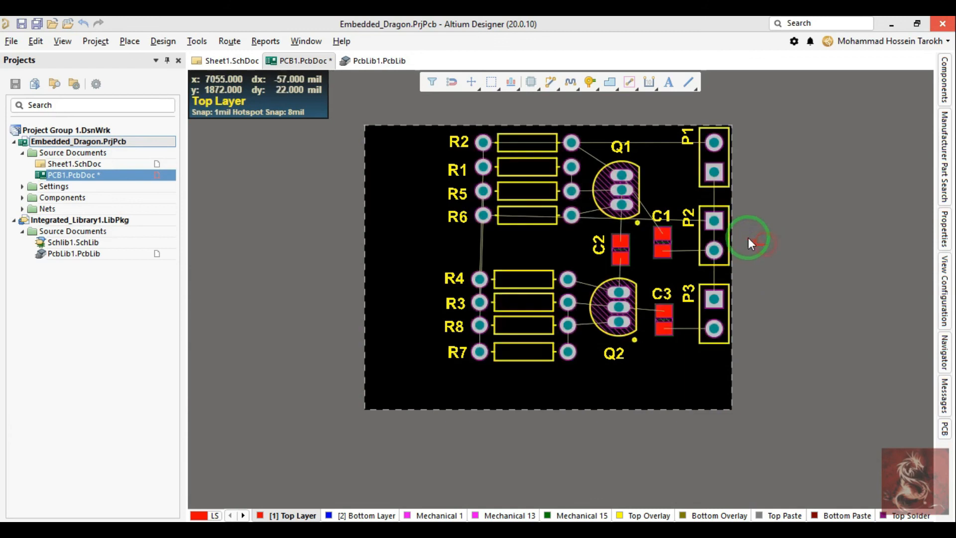
Step: Move R4, R3, R8, R7, Q2 and C3 together up toward C2, lining them up with the upper stage's columns
{"action": "scroll", "coordinate": [623, 240], "scroll_direction": "up", "scroll_amount": 5, "text": "ctrl"}
{"action": "mouse_move", "coordinate": [654, 323]}
{"action": "left_mouse_down"}
{"action": "mouse_move", "coordinate": [657, 306]}
{"action": "mouse_move", "coordinate": [652, 342]}
{"action": "left_mouse_up"}
{"action": "right_click_drag", "start_coordinate": [657, 374], "coordinate": [694, 241]}
{"action": "scroll", "coordinate": [693, 241], "scroll_direction": "down", "scroll_amount": 3, "text": "ctrl"}
{"action": "left_click_drag", "start_coordinate": [402, 214], "coordinate": [791, 404]}
{"action": "scroll", "coordinate": [732, 253], "scroll_direction": "up", "scroll_amount": 4, "text": "ctrl"}
{"action": "left_click_drag", "start_coordinate": [652, 304], "coordinate": [658, 273]}
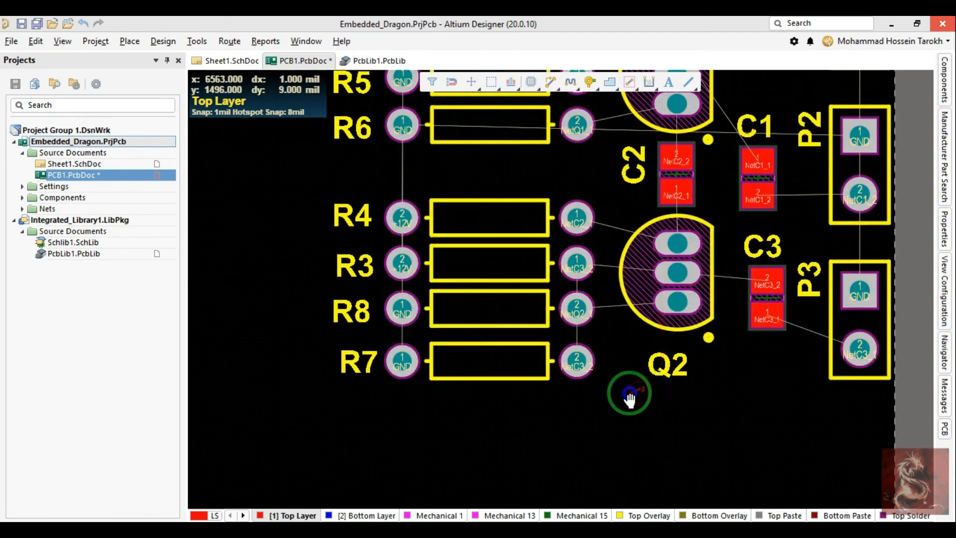
Step: Inspect the component placement in the 3D view, then return to the 2D layout
{"action": "key", "text": "3"}
{"action": "right_click_drag", "start_coordinate": [686, 330], "coordinate": [697, 264], "text": "shift"}
{"action": "key", "text": "2"}
{"action": "right_click_drag", "start_coordinate": [423, 282], "coordinate": [479, 300]}
{"action": "scroll", "coordinate": [479, 300], "scroll_direction": "down", "scroll_amount": 3, "text": "ctrl"}
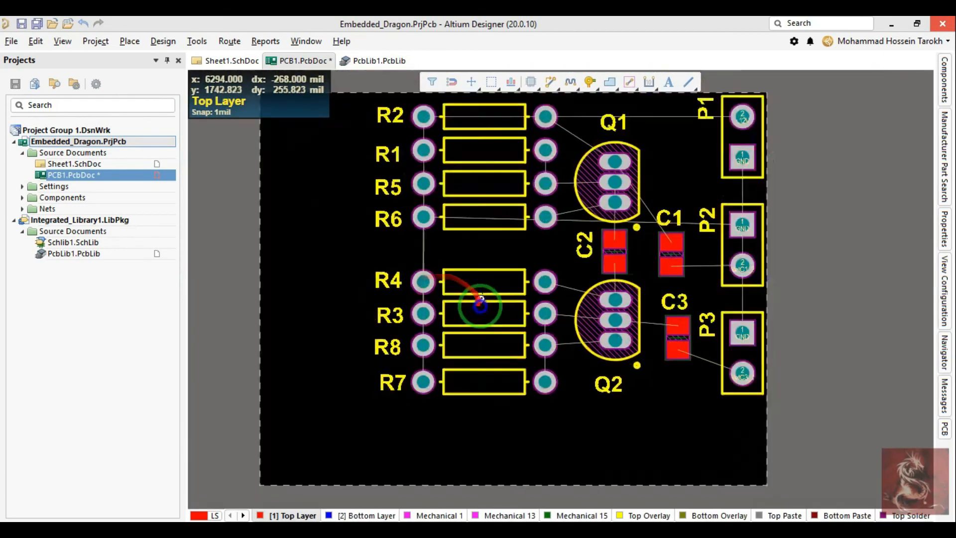
Step: Distribute all eight resistors evenly vertically and shift the column slightly down and toward the transistors
{"action": "left_click_drag", "start_coordinate": [478, 379], "coordinate": [453, 196]}
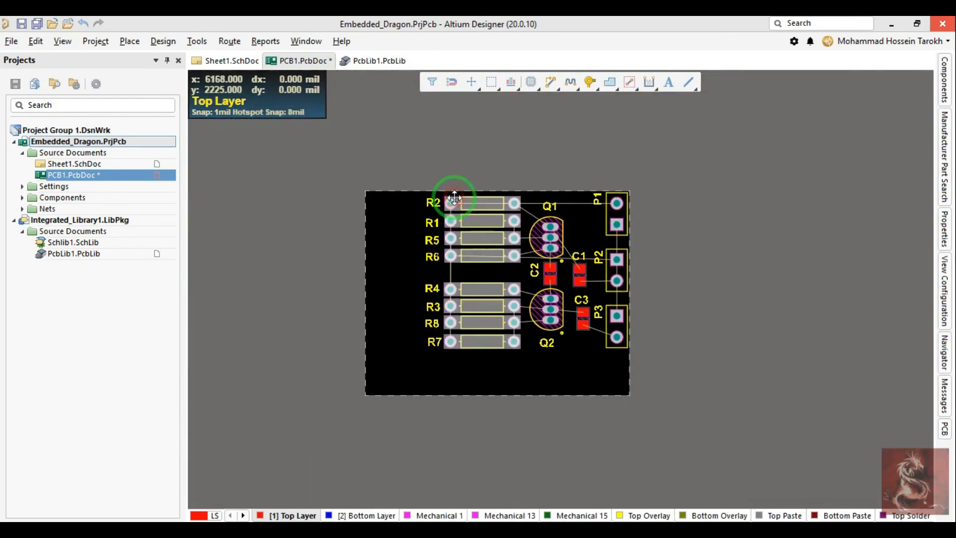
{"action": "key", "text": "ctrl+shift+v"}
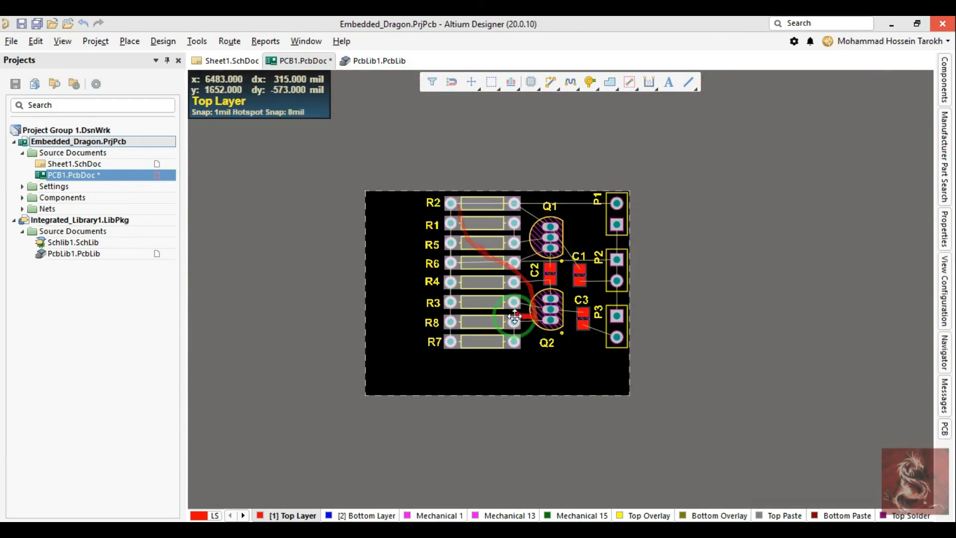
{"action": "left_click_drag", "start_coordinate": [489, 285], "coordinate": [491, 293]}
{"action": "left_click", "coordinate": [528, 405]}
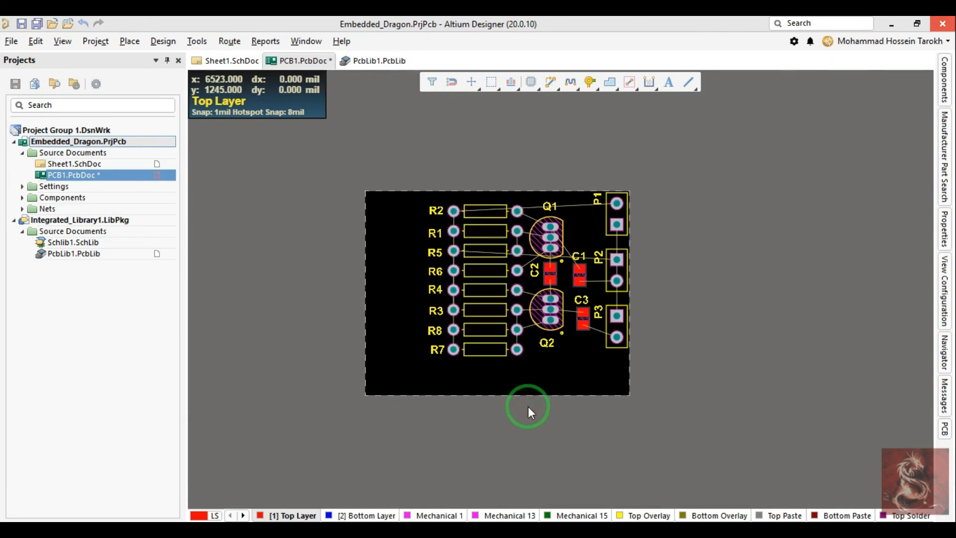
Step: Shrink the board shape in board planning mode by moving its left and bottom edges close to the components, then return to 2D
{"action": "key", "text": "1"}
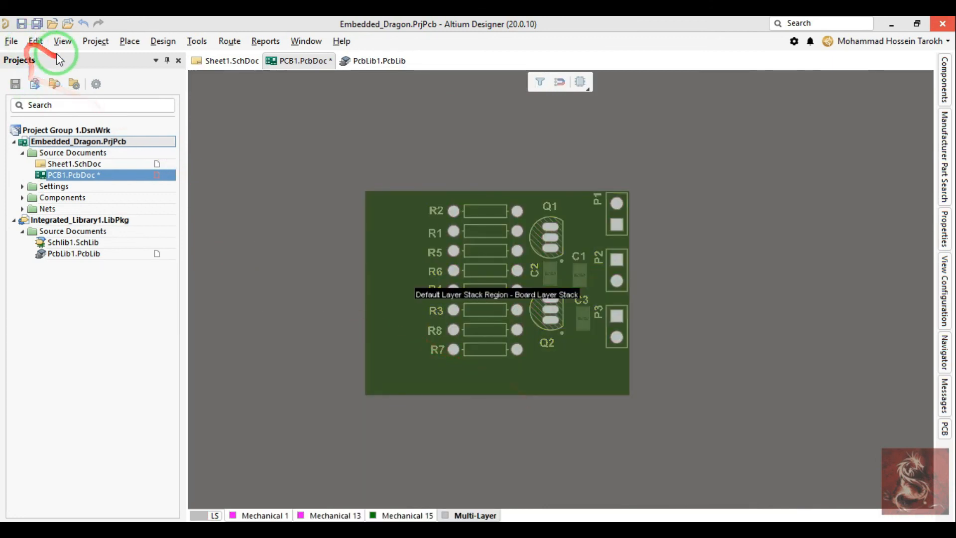
{"action": "left_click", "coordinate": [96, 41]}
{"action": "left_click", "coordinate": [56, 41]}
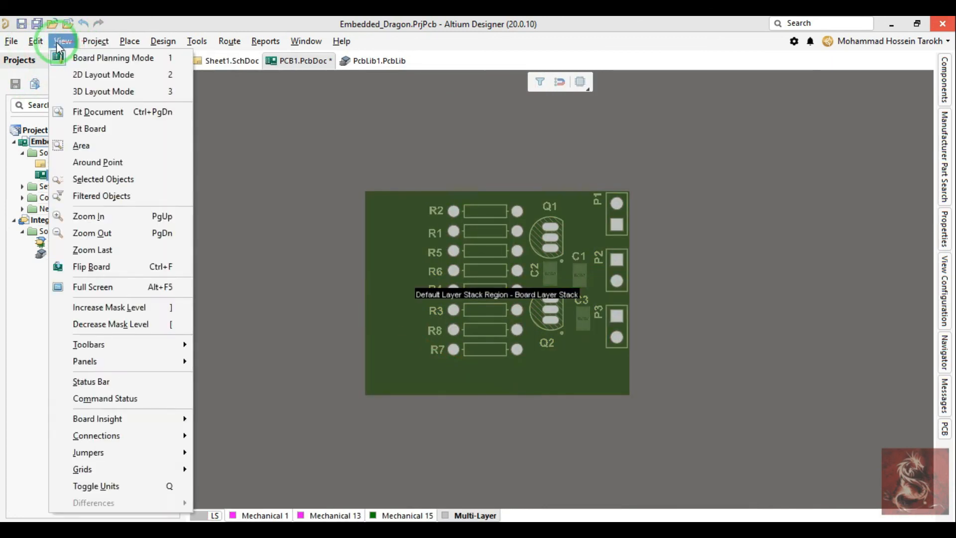
{"action": "left_click", "coordinate": [42, 44]}
{"action": "left_click", "coordinate": [53, 43]}
{"action": "left_click", "coordinate": [133, 79]}
{"action": "left_click", "coordinate": [163, 41]}
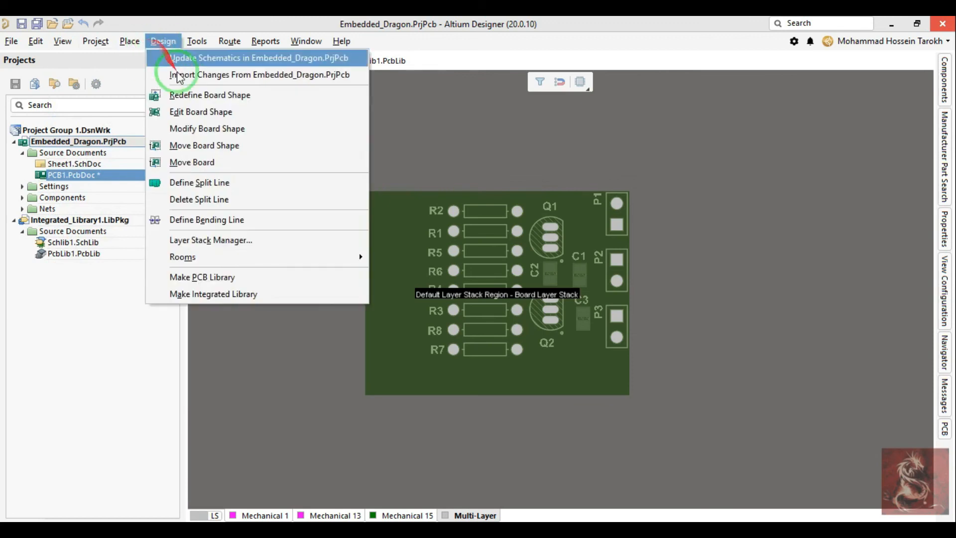
{"action": "left_click", "coordinate": [199, 112]}
{"action": "left_click_drag", "start_coordinate": [366, 293], "coordinate": [422, 300]}
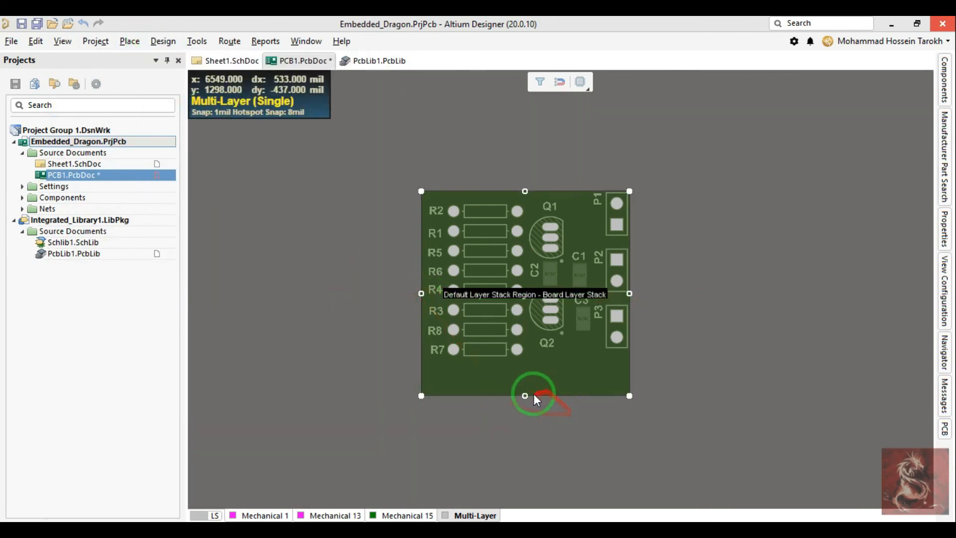
{"action": "left_click_drag", "start_coordinate": [525, 396], "coordinate": [527, 366]}
{"action": "left_click", "coordinate": [659, 298]}
{"action": "right_click", "coordinate": [653, 293]}
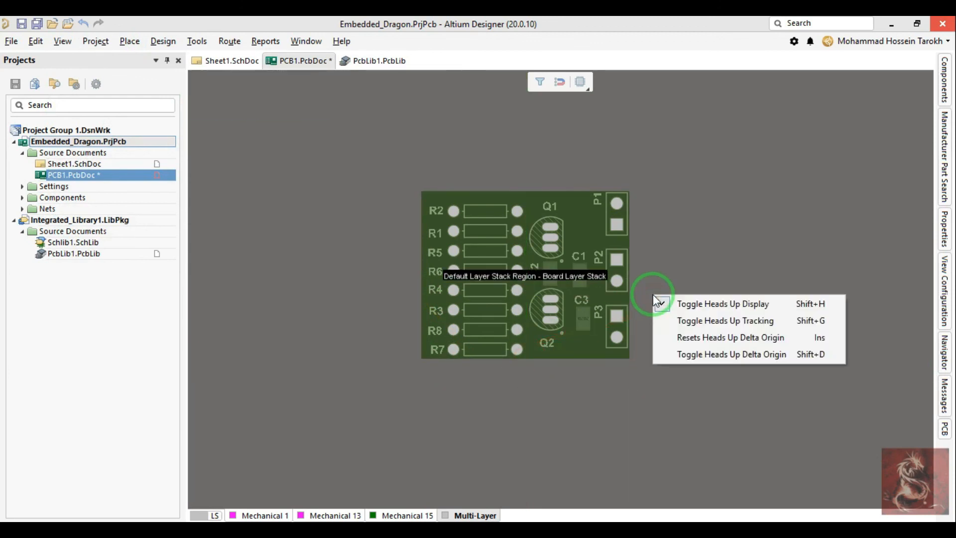
{"action": "key", "text": "Escape"}
{"action": "key", "text": "2"}
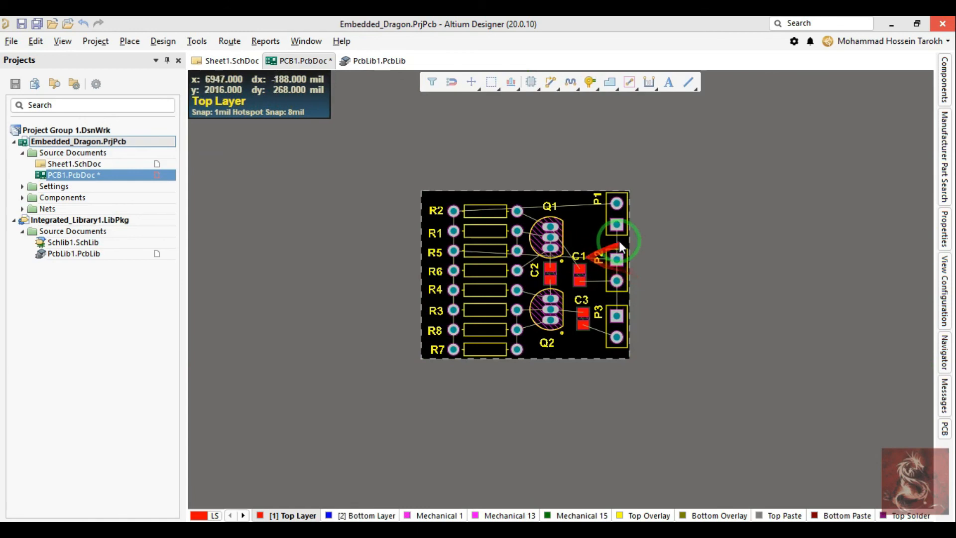
Step: Select capacitors C1 and C3 and align them by their right edges
{"action": "scroll", "coordinate": [584, 249], "scroll_direction": "up", "scroll_amount": 2, "text": "ctrl"}
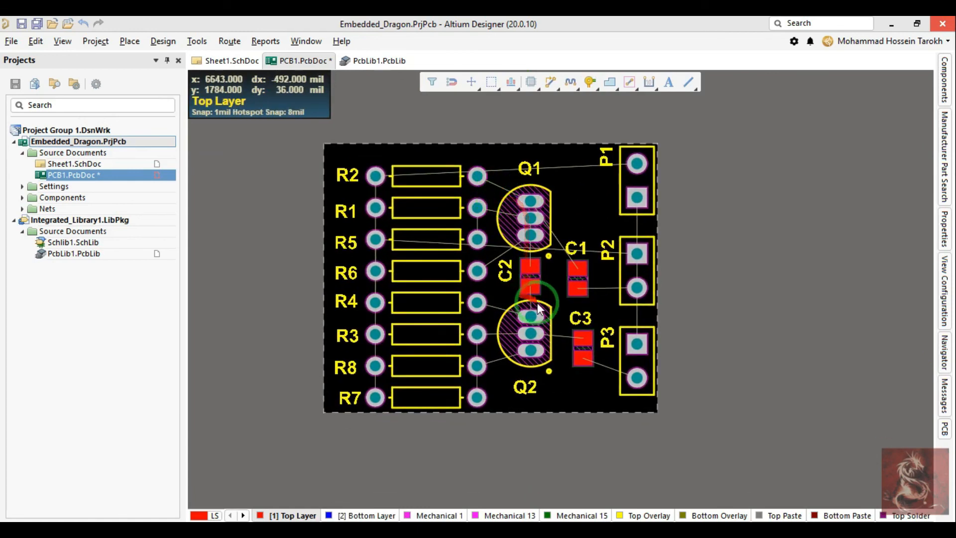
{"action": "scroll", "coordinate": [504, 271], "scroll_direction": "up", "scroll_amount": 2, "text": "ctrl"}
{"action": "left_click_drag", "start_coordinate": [503, 270], "coordinate": [508, 278]}
{"action": "left_click_drag", "start_coordinate": [624, 201], "coordinate": [617, 393]}
{"action": "key", "text": "ctrl+shift+r"}
{"action": "left_click", "coordinate": [762, 243]}
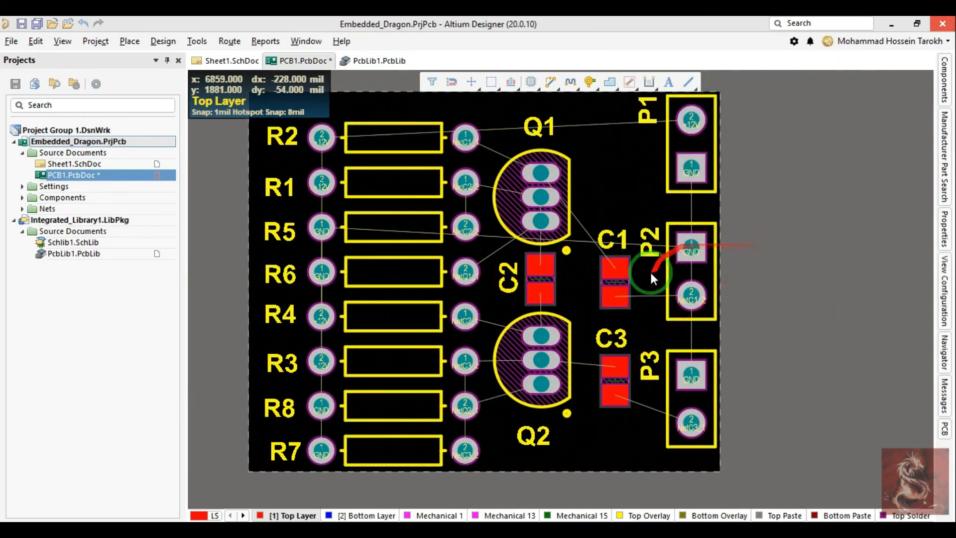
Step: Select the whole column of eight resistors and move it slightly up within the board outline
{"action": "right_click_drag", "start_coordinate": [394, 273], "coordinate": [468, 307]}
{"action": "scroll", "coordinate": [469, 308], "scroll_direction": "down", "scroll_amount": 2, "text": "ctrl"}
{"action": "left_click_drag", "start_coordinate": [502, 177], "coordinate": [453, 428]}
{"action": "left_click_drag", "start_coordinate": [469, 385], "coordinate": [469, 373]}
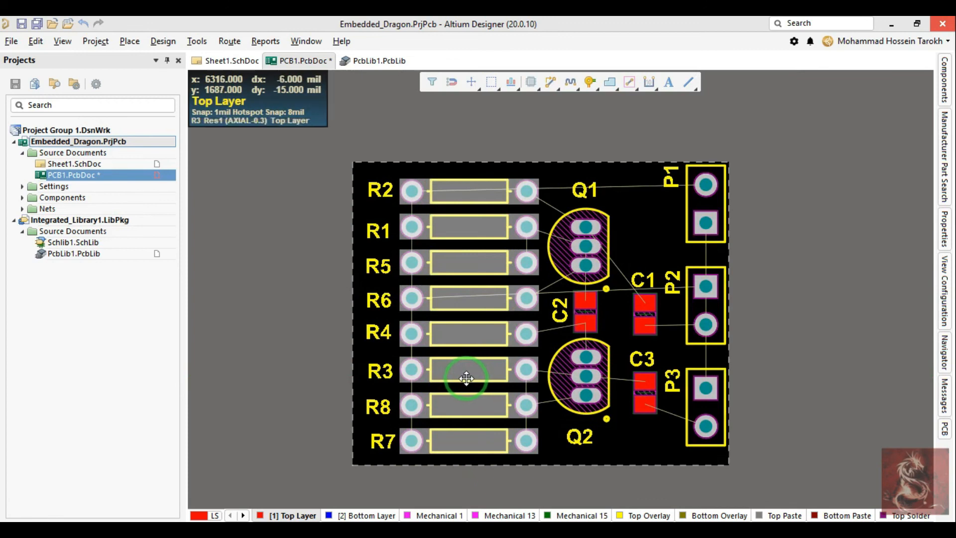
Step: Select only the eight resistor designators, align them by their right edges and distribute them evenly vertically
{"action": "left_click_drag", "start_coordinate": [354, 148], "coordinate": [422, 463]}
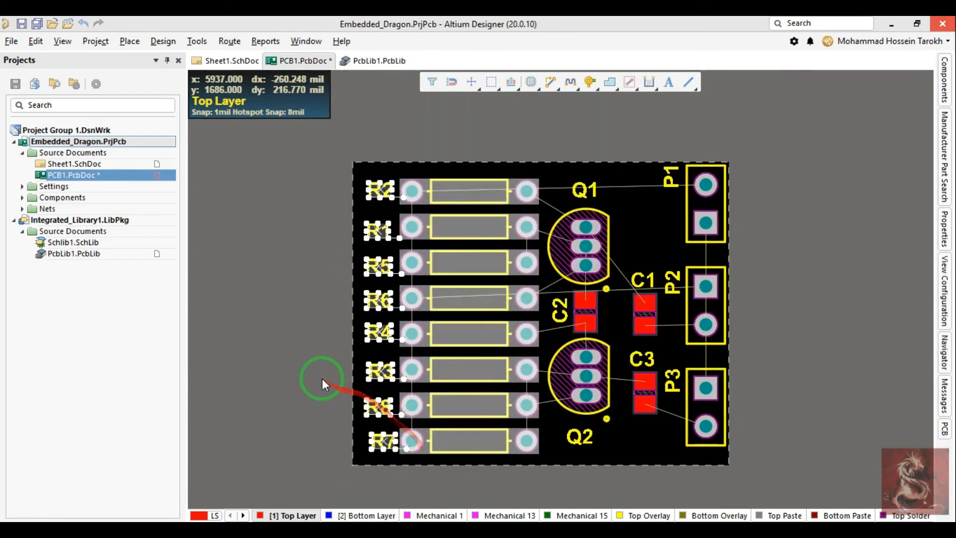
{"action": "left_click", "coordinate": [283, 192]}
{"action": "left_click_drag", "start_coordinate": [316, 158], "coordinate": [398, 477]}
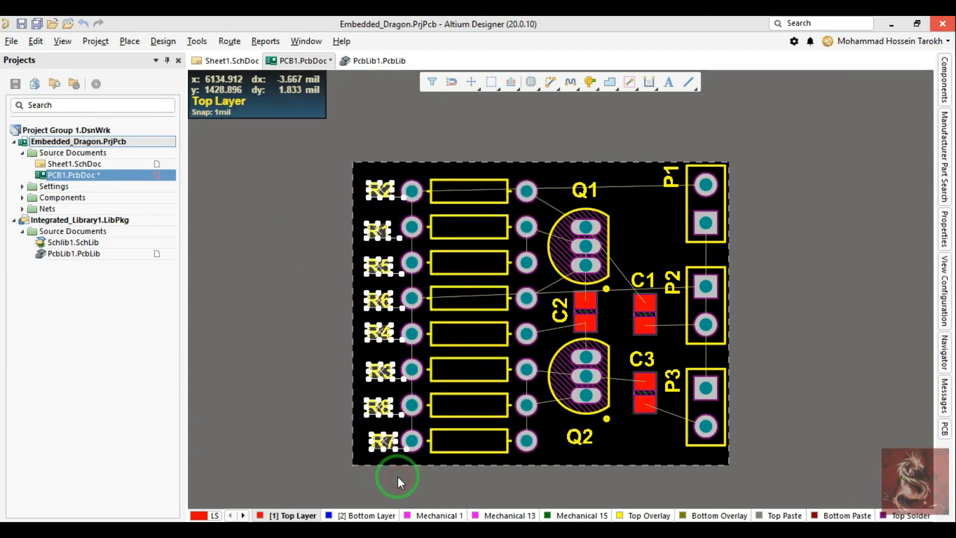
{"action": "key", "text": "a"}
{"action": "key", "text": "l"}
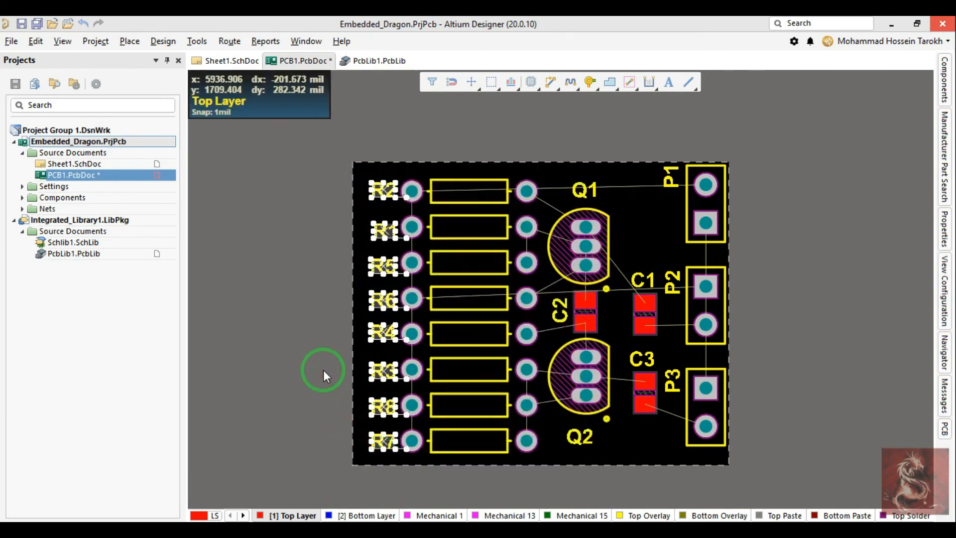
{"action": "key", "text": "ctrl+shift+v"}
Step: Shift the selected resistor designators slightly left and up, away from the resistor pads, and clear the selection
{"action": "scroll", "coordinate": [377, 186], "scroll_direction": "up", "scroll_amount": 2, "text": "ctrl"}
{"action": "left_click_drag", "start_coordinate": [394, 206], "coordinate": [385, 194]}
{"action": "scroll", "coordinate": [385, 194], "scroll_direction": "down", "scroll_amount": 3, "text": "ctrl"}
{"action": "left_click", "coordinate": [321, 231]}
Step: Examine the tightened board layout up close and in 3D, then return to the 2D view
{"action": "right_click_drag", "start_coordinate": [308, 253], "coordinate": [308, 233]}
{"action": "scroll", "coordinate": [308, 232], "scroll_direction": "down", "scroll_amount": 4, "text": "ctrl"}
{"action": "scroll", "coordinate": [546, 293], "scroll_direction": "up", "scroll_amount": 3, "text": "ctrl"}
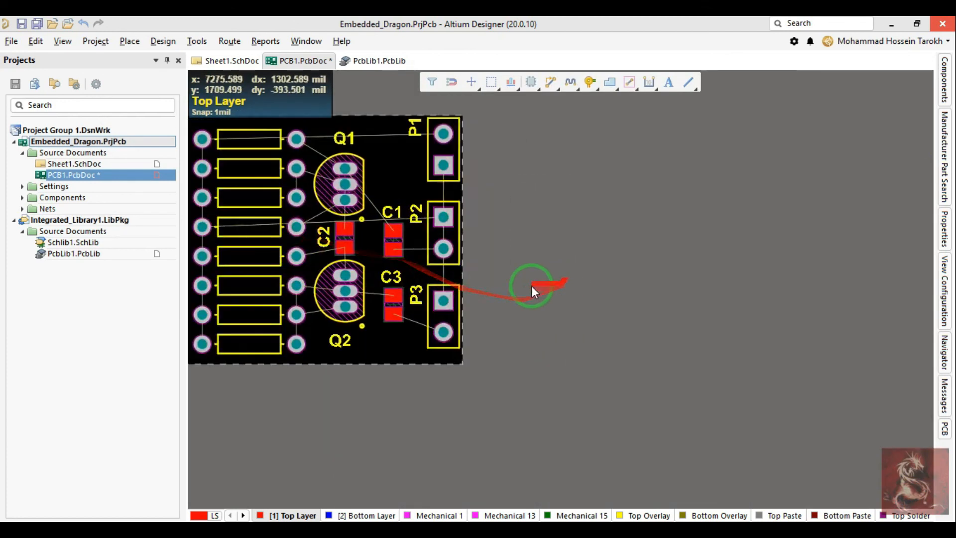
{"action": "scroll", "coordinate": [468, 269], "scroll_direction": "up", "scroll_amount": 1, "text": "ctrl"}
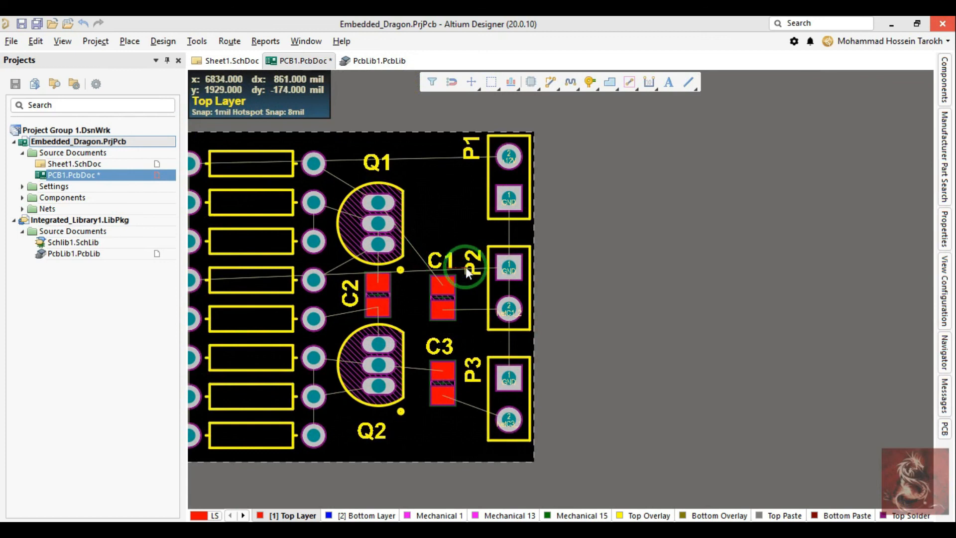
{"action": "right_click_drag", "start_coordinate": [496, 230], "coordinate": [557, 268]}
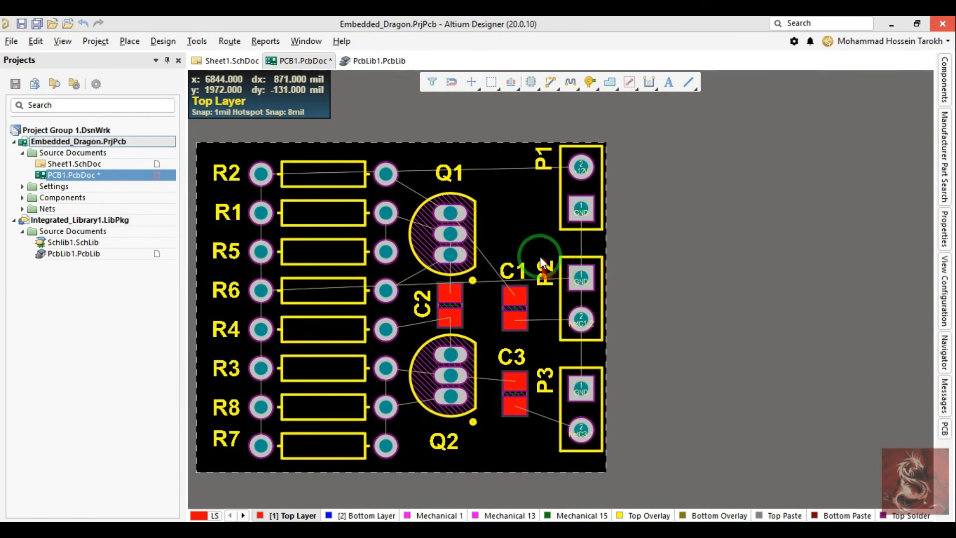
{"action": "scroll", "coordinate": [542, 266], "scroll_direction": "down", "scroll_amount": 1, "text": "ctrl"}
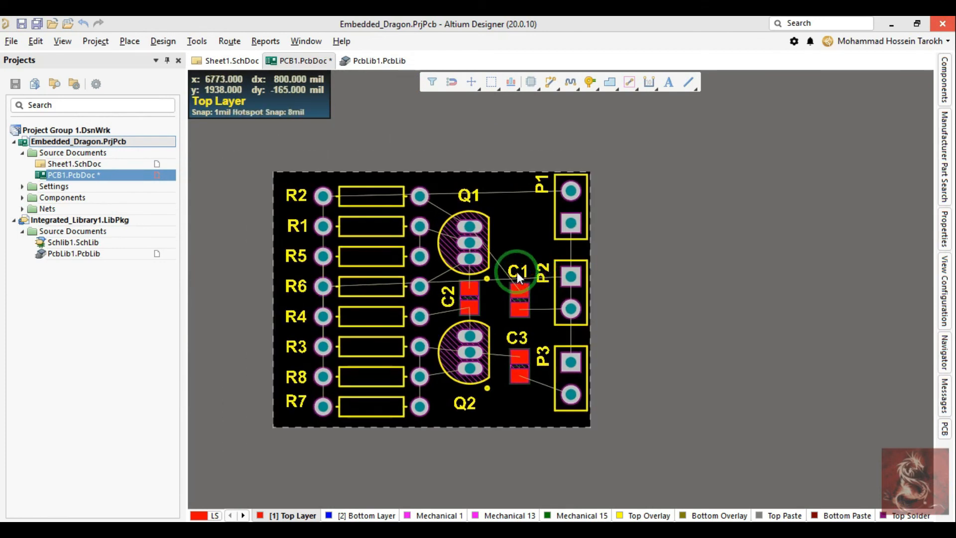
{"action": "key", "text": "3"}
{"action": "key", "text": "2"}
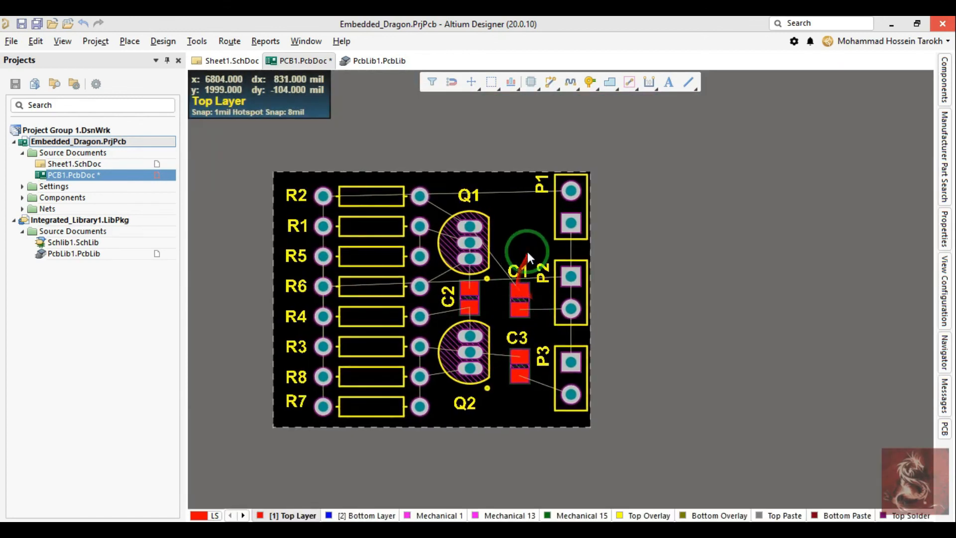
{"action": "right_click_drag", "start_coordinate": [527, 253], "coordinate": [545, 228]}
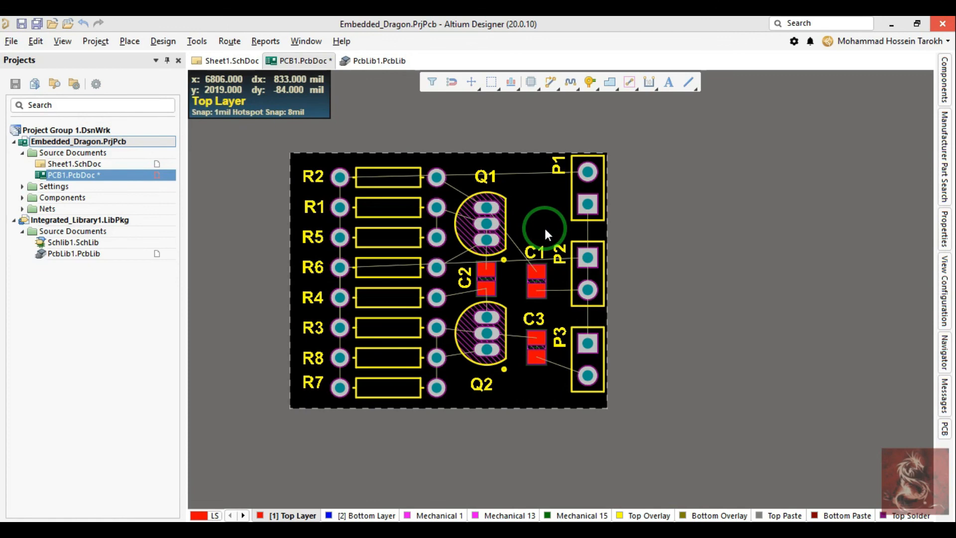